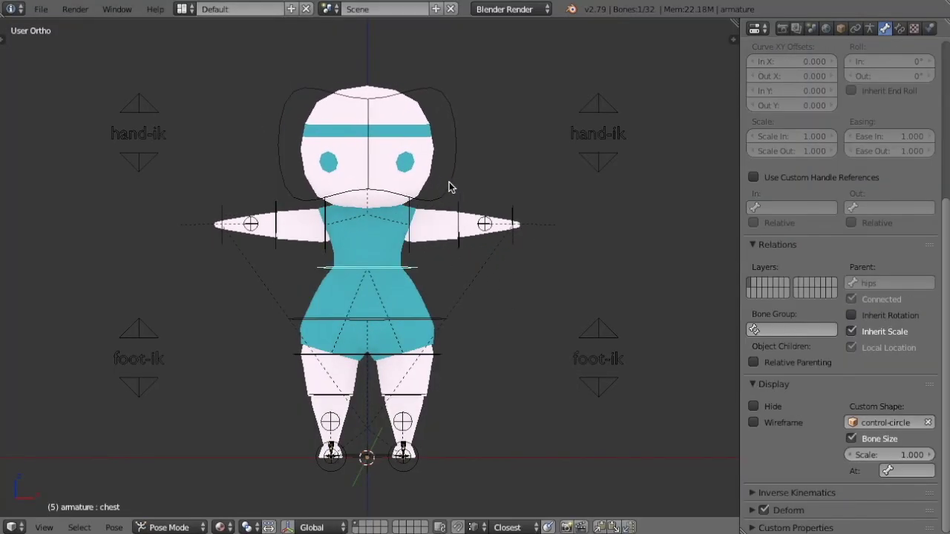
- Twist the chest, tilt the head and raise the left foot IK driver
{"action": "right_click", "coordinate": [449, 186]}
{"action": "key", "text": "r"}
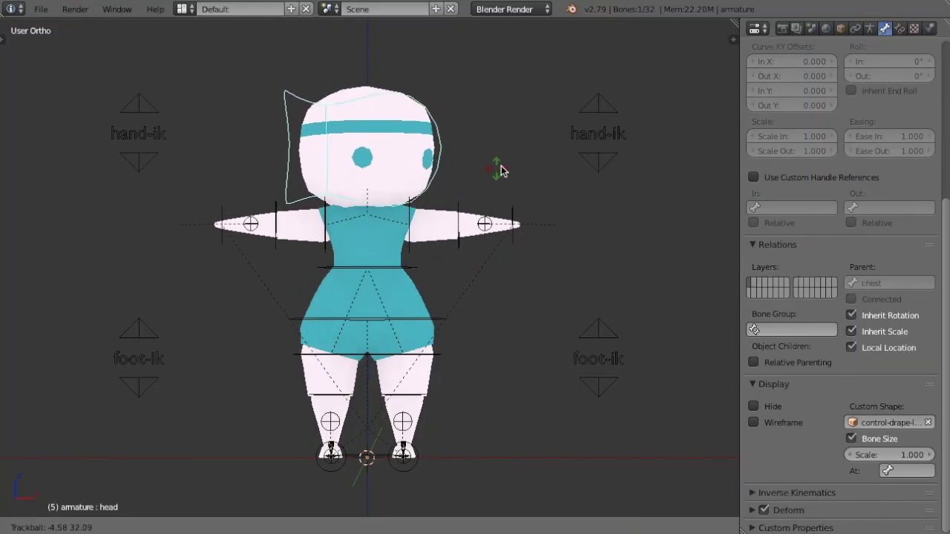
{"action": "left_click", "coordinate": [514, 166]}
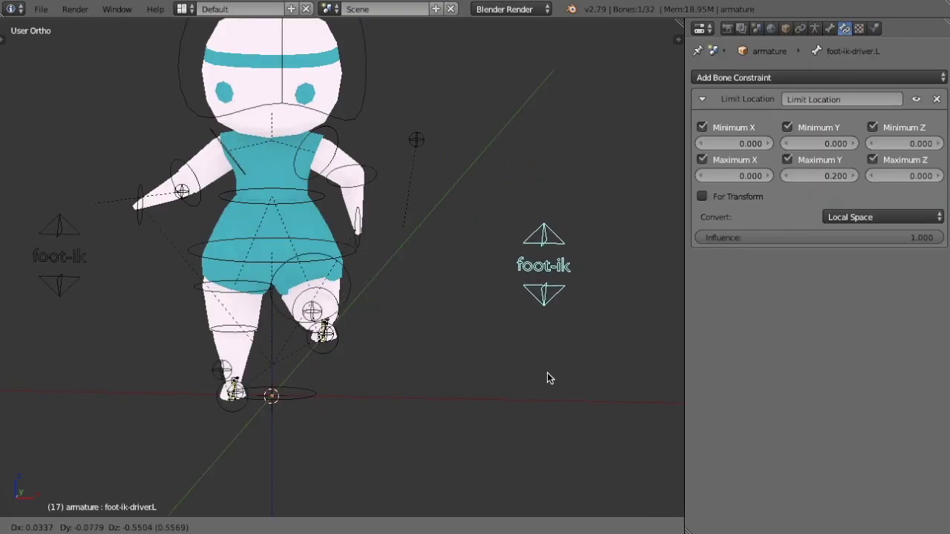
{"action": "left_click", "coordinate": [547, 379]}
- Select the left heel bone and begin moving it
{"action": "middle_click_drag", "start_coordinate": [418, 197], "coordinate": [373, 314]}
{"action": "right_click", "coordinate": [373, 314]}
{"action": "key", "text": "g"}
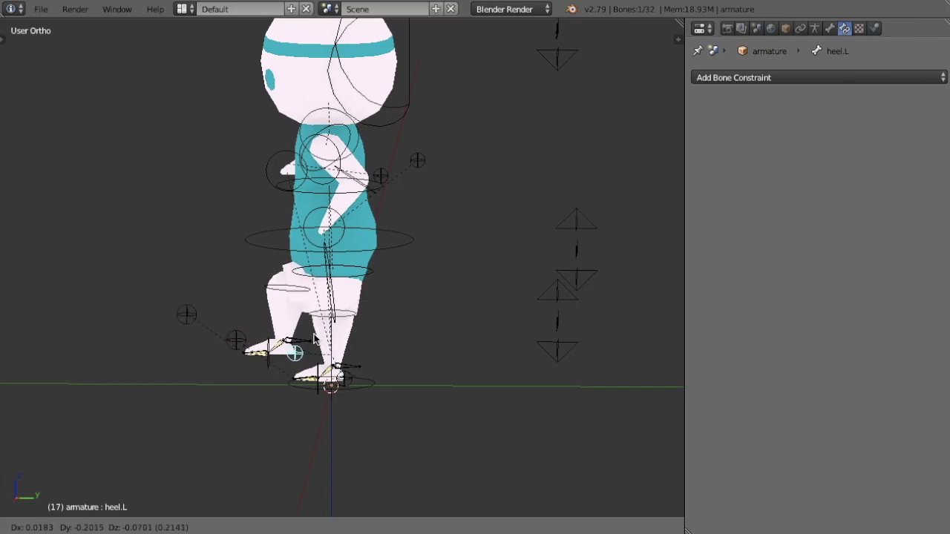
- Confirm the raised heel and play the squats action, viewing it from above
{"action": "left_click", "coordinate": [229, 332]}
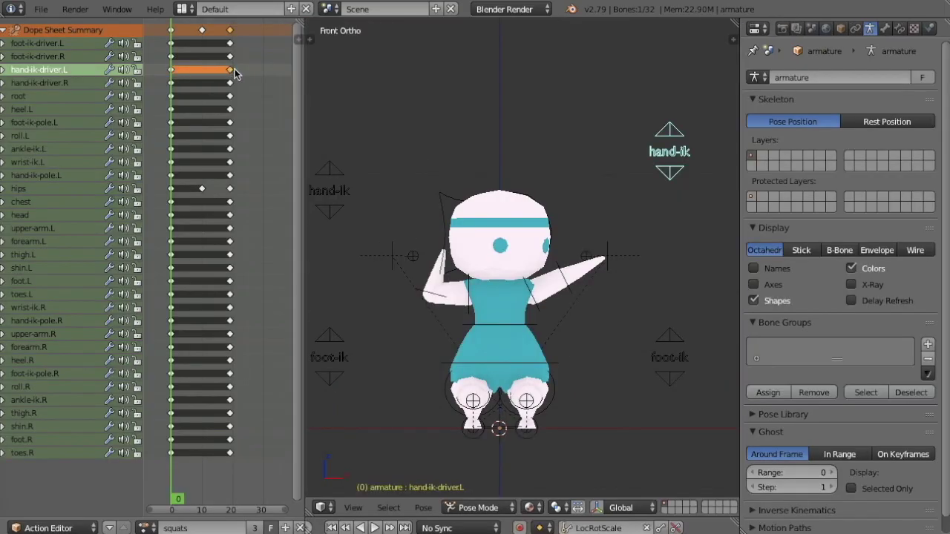
{"action": "key", "text": "alt+a"}
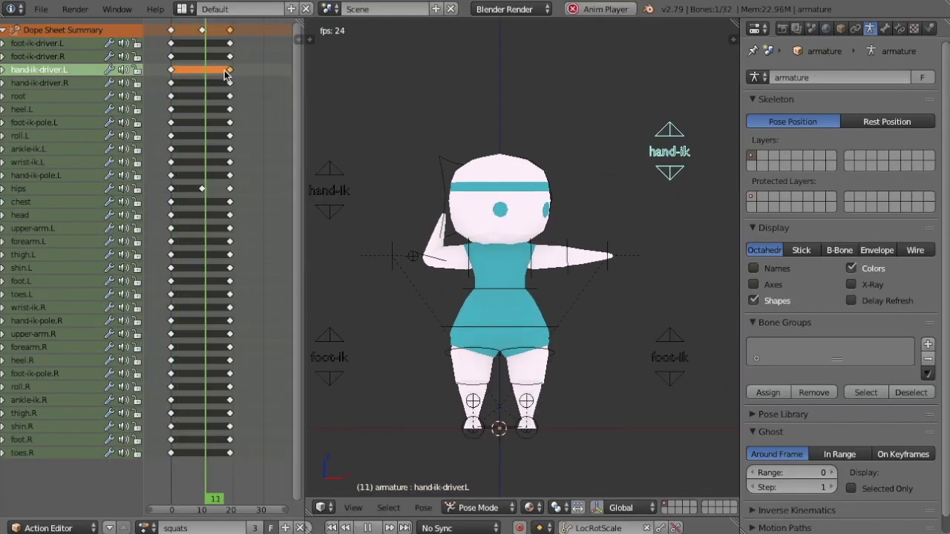
{"action": "middle_click_drag", "start_coordinate": [482, 282], "coordinate": [368, 290]}
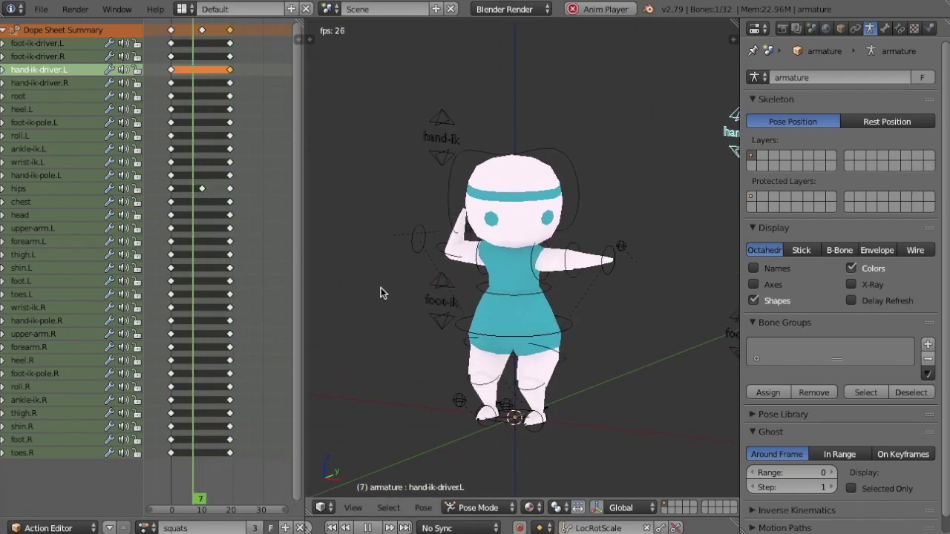
{"action": "middle_click_drag", "start_coordinate": [443, 354], "coordinate": [599, 262]}
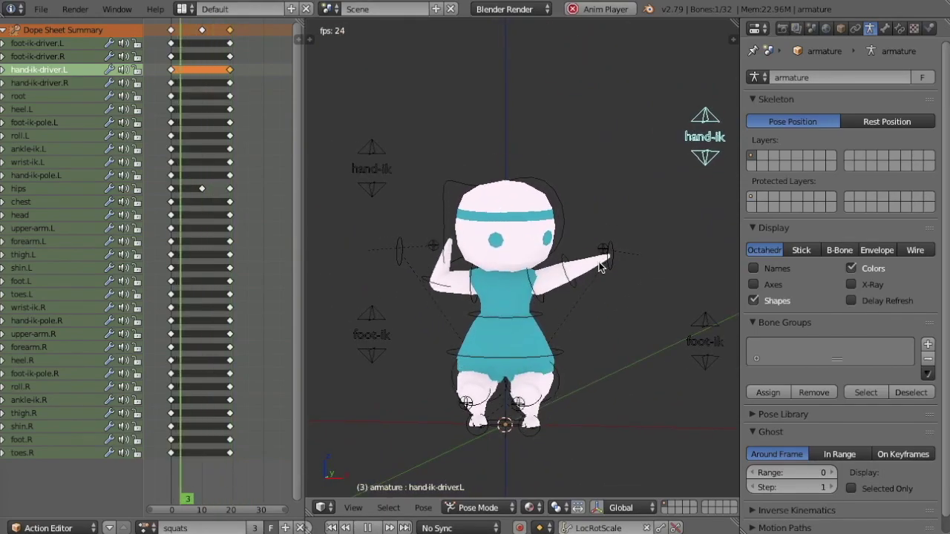
- Enable Display > Only Render in the side panel, then check side and front views
{"action": "key", "text": "n"}
{"action": "scroll", "coordinate": [632, 199], "scroll_direction": "up", "scroll_amount": 6}
{"action": "scroll", "coordinate": [632, 199], "scroll_direction": "up", "scroll_amount": 10}
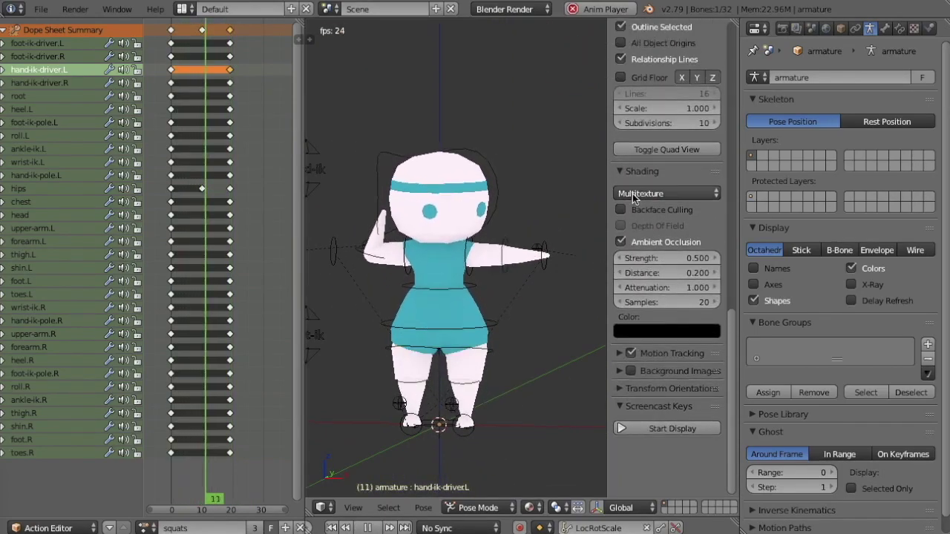
{"action": "scroll", "coordinate": [632, 199], "scroll_direction": "up", "scroll_amount": 12}
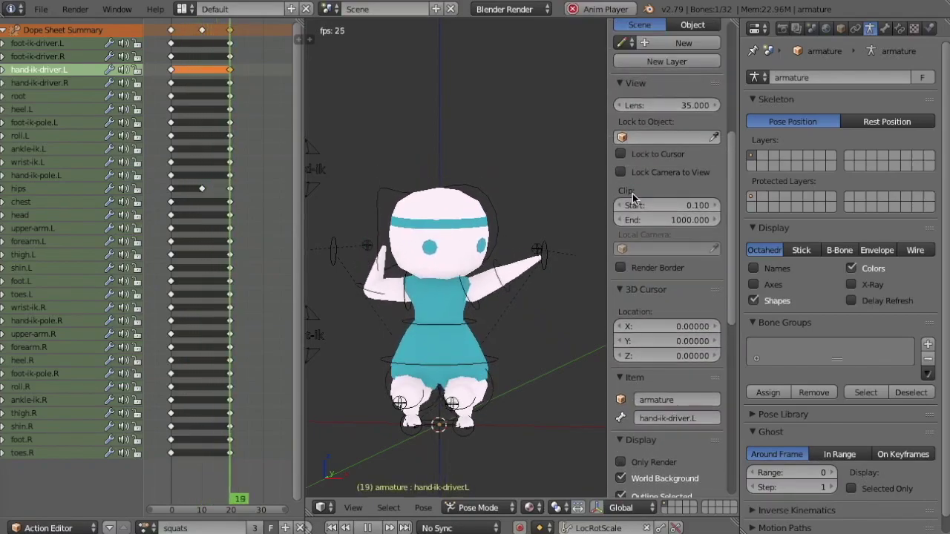
{"action": "scroll", "coordinate": [634, 213], "scroll_direction": "down", "scroll_amount": 10}
{"action": "scroll", "coordinate": [634, 213], "scroll_direction": "down", "scroll_amount": 3}
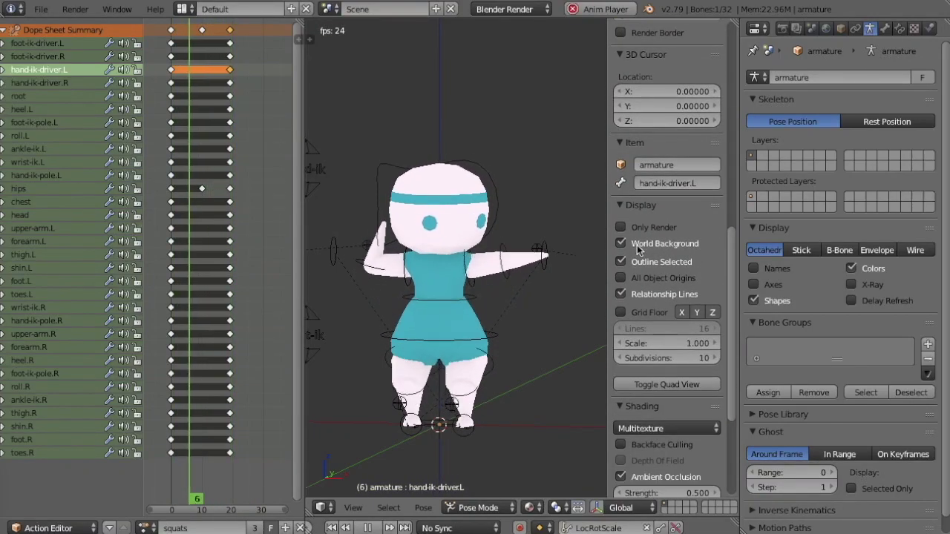
{"action": "left_click", "coordinate": [622, 227]}
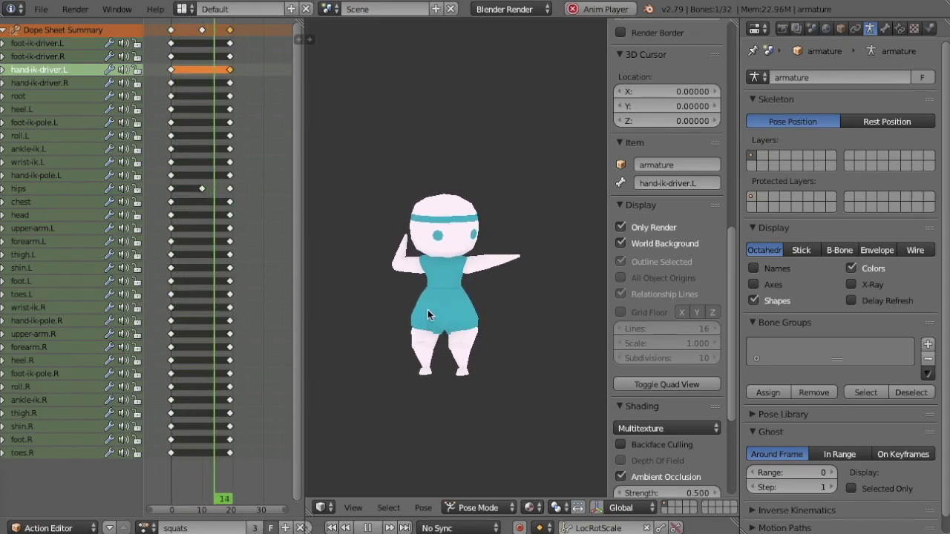
{"action": "key", "text": "ctrl+KP_3"}
{"action": "key", "text": "KP_1"}
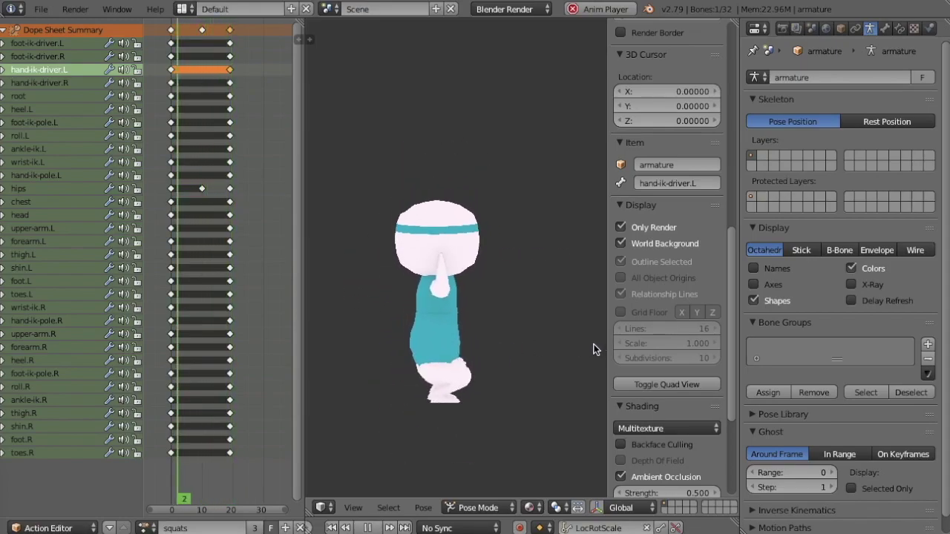
{"action": "middle_click_drag", "start_coordinate": [339, 350], "coordinate": [599, 356]}
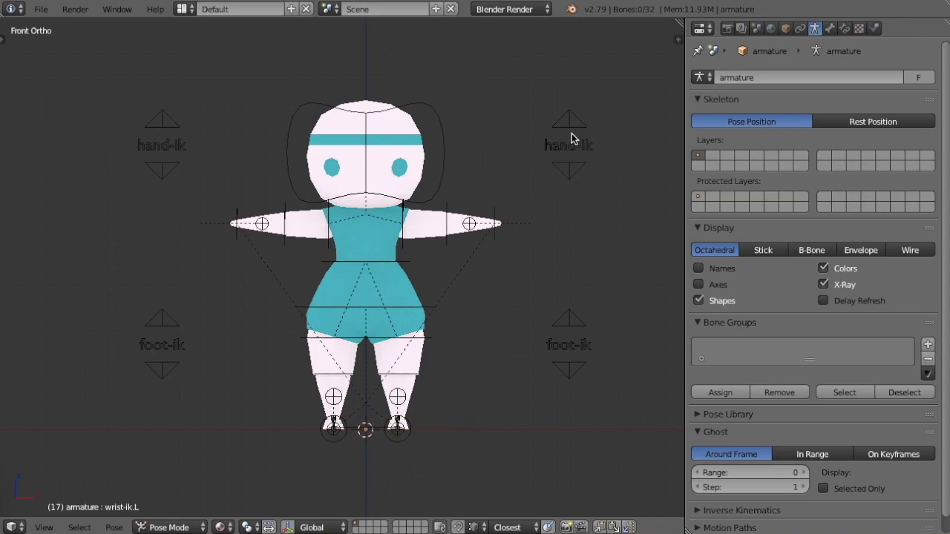
- Select each of the two hand-ik and two foot-ik controls in turn in front view
{"action": "middle_click_drag", "start_coordinate": [570, 125], "coordinate": [575, 136], "text": "shift"}
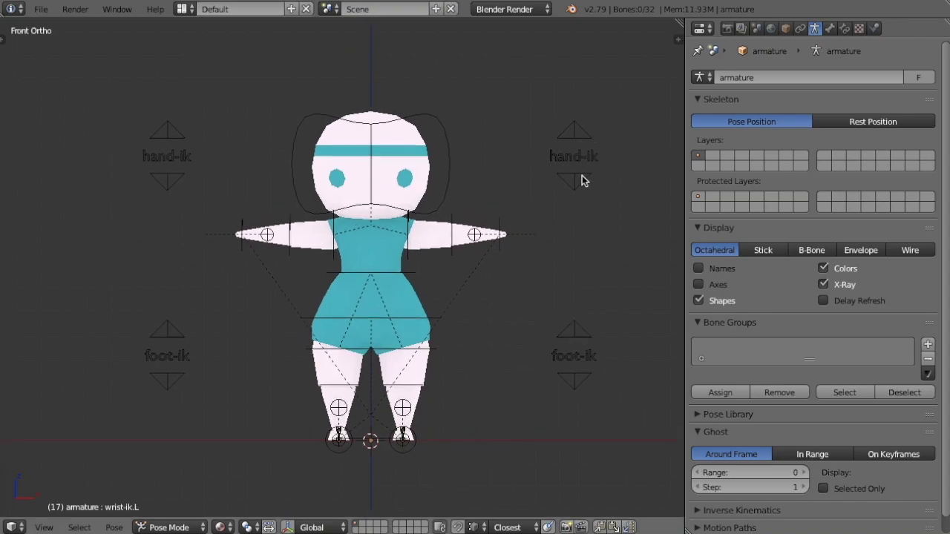
{"action": "right_click", "coordinate": [580, 175]}
{"action": "right_click", "coordinate": [172, 163]}
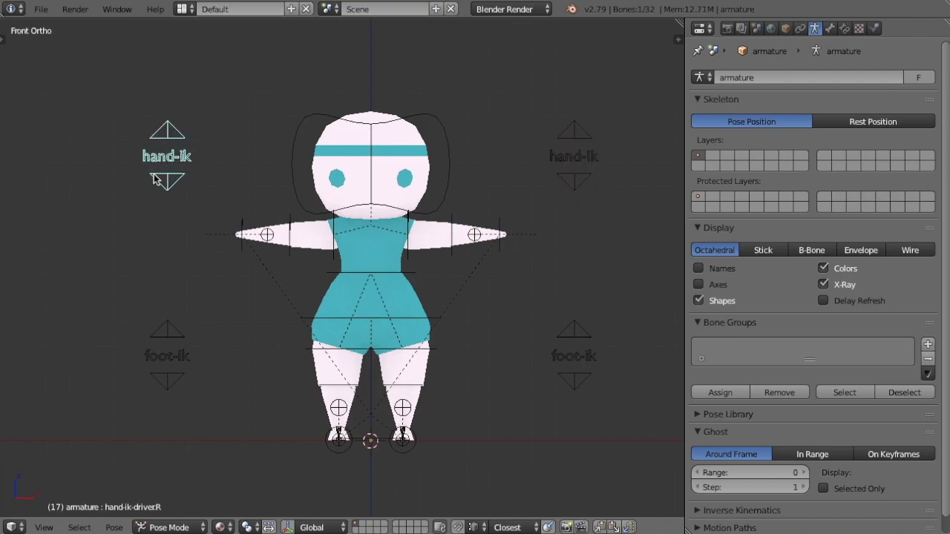
{"action": "right_click", "coordinate": [570, 170]}
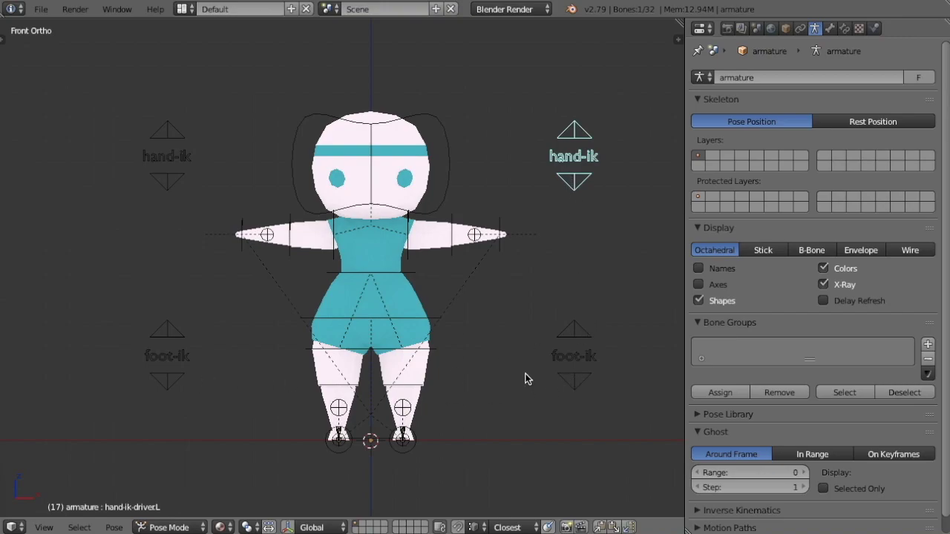
{"action": "right_click", "coordinate": [571, 357]}
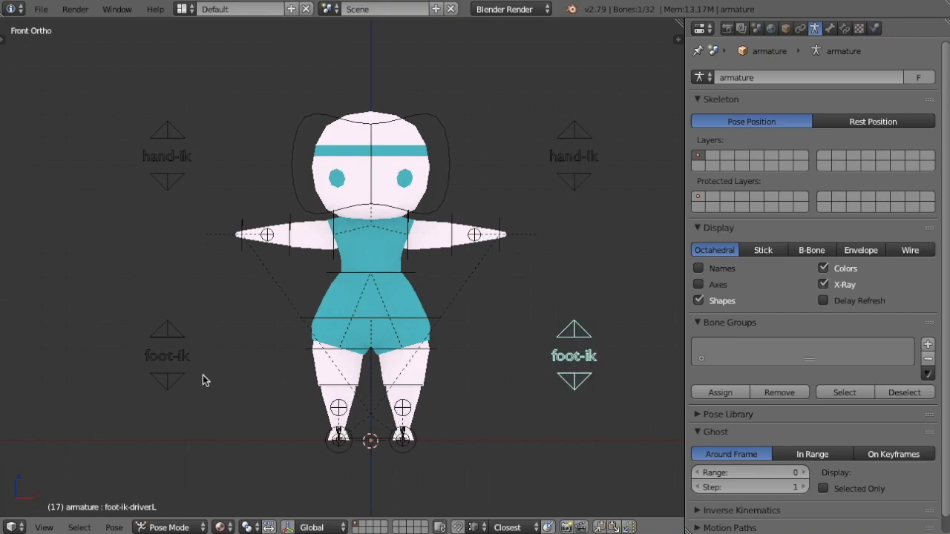
{"action": "right_click", "coordinate": [180, 362]}
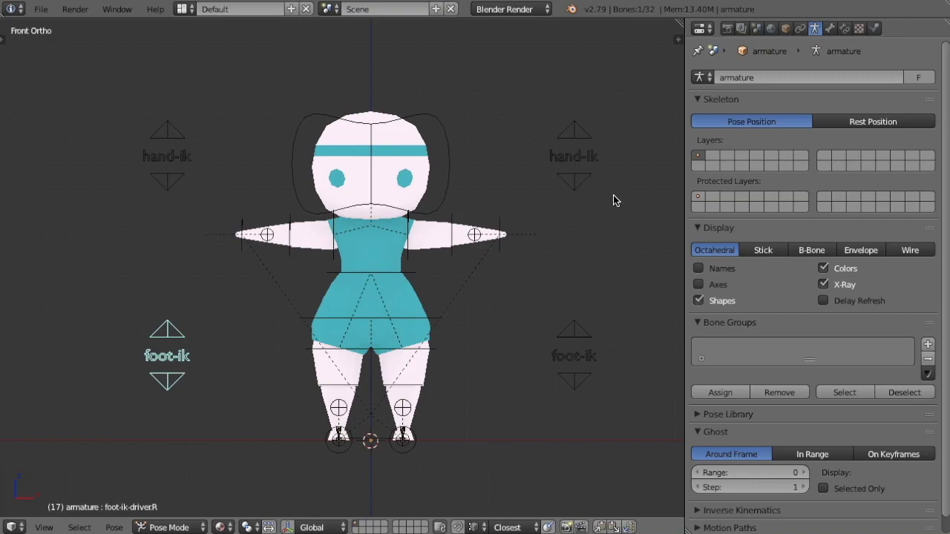
{"action": "right_click", "coordinate": [571, 172]}
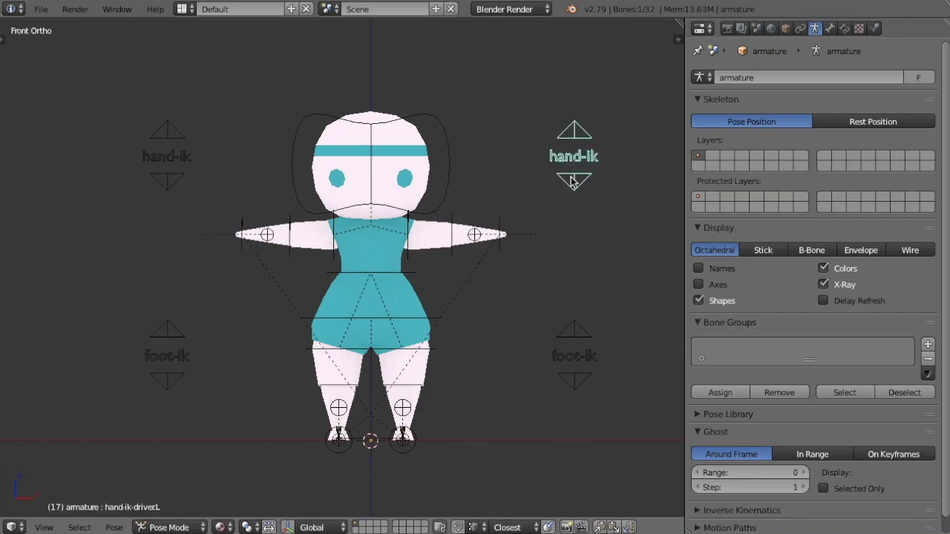
- Raise the right hand-ik control, then try a chest rotation and cancel it
{"action": "key", "text": "g"}
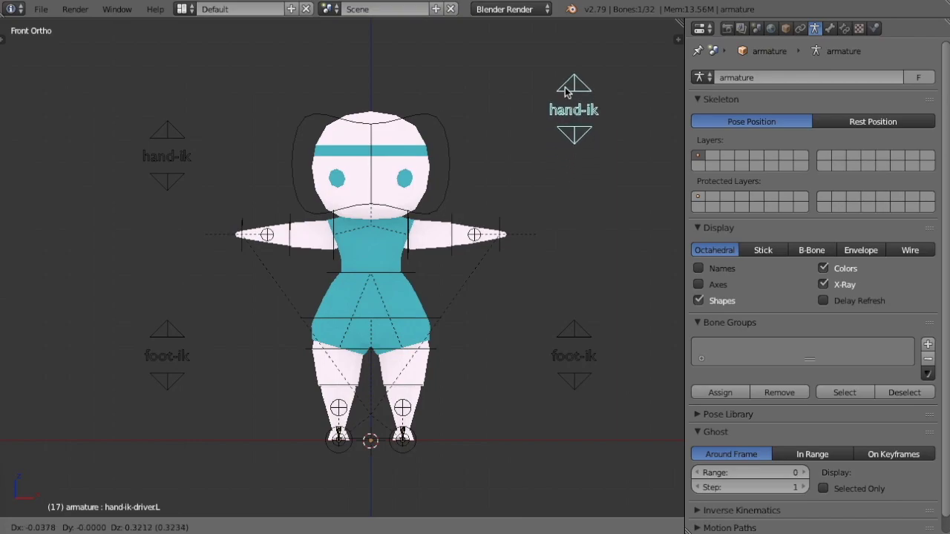
{"action": "left_click", "coordinate": [569, 93]}
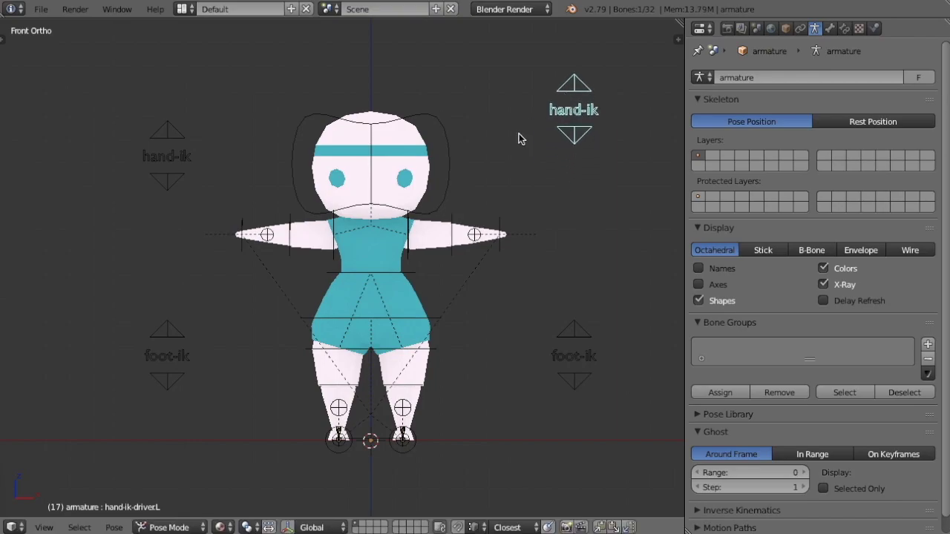
{"action": "right_click", "coordinate": [394, 274]}
{"action": "key", "text": "r"}
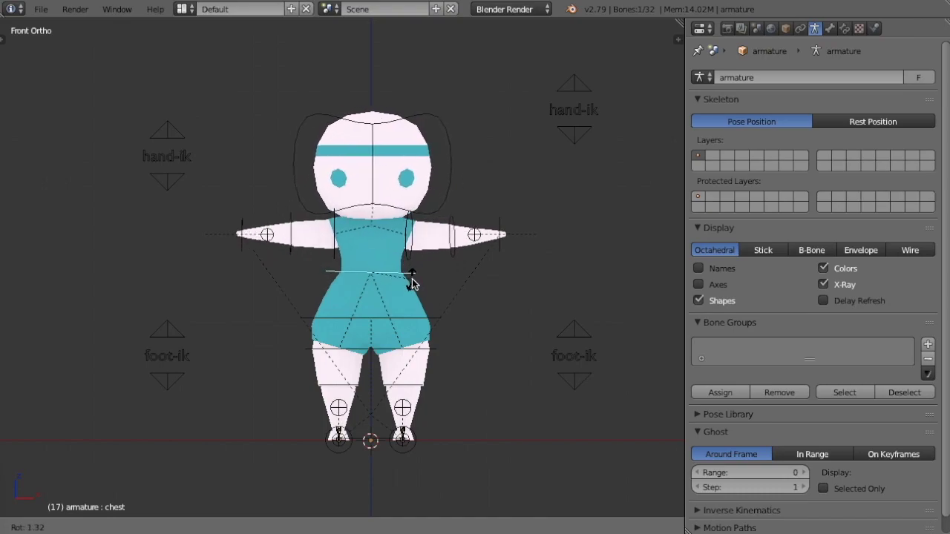
{"action": "right_click", "coordinate": [421, 276]}
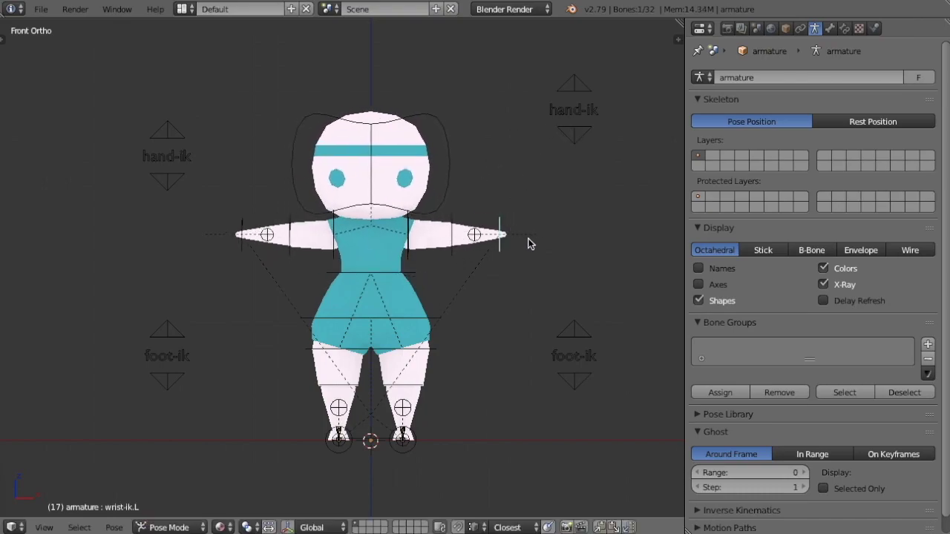
- Lower wrist-ik.L and move the elbow pole target outward to bend the arm
{"action": "key", "text": "g"}
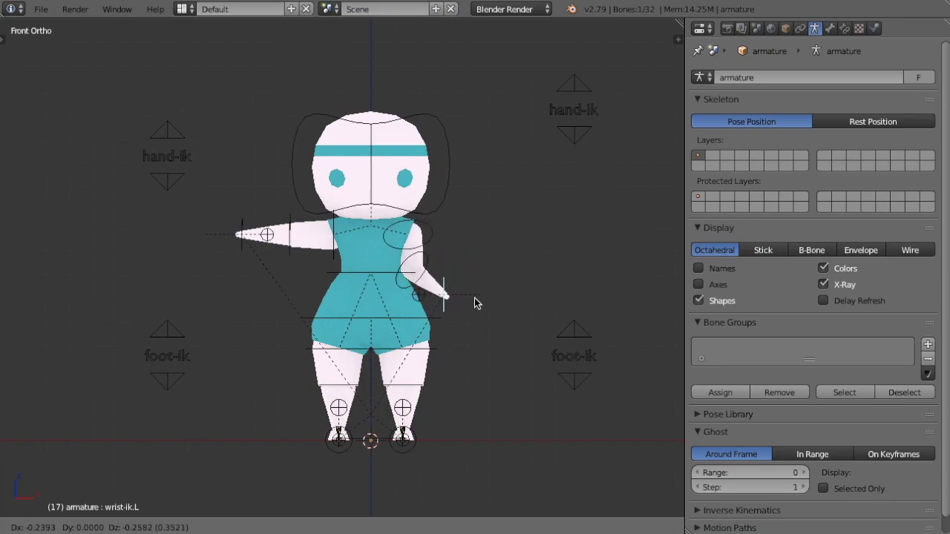
{"action": "left_click", "coordinate": [474, 299]}
{"action": "middle_click_drag", "start_coordinate": [530, 248], "coordinate": [546, 262]}
{"action": "key", "text": "KP_1"}
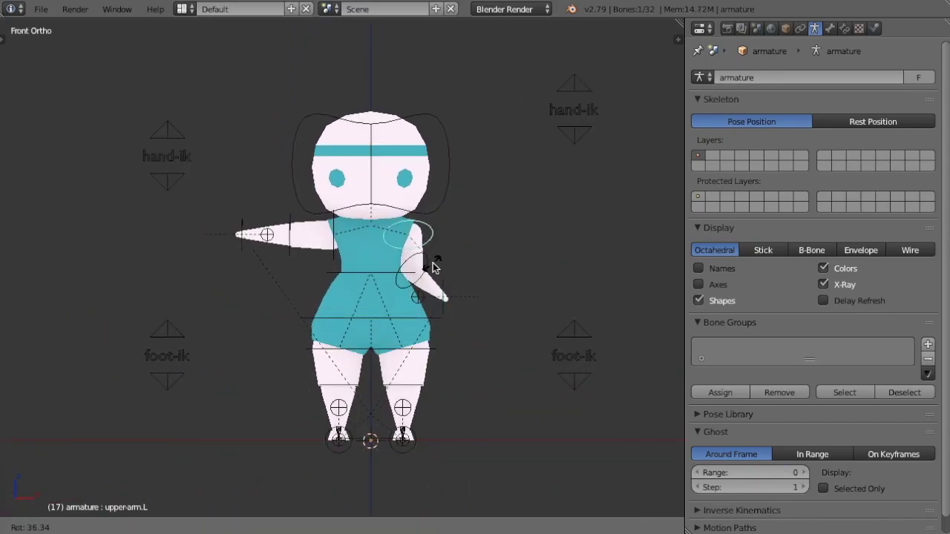
{"action": "key", "text": "g"}
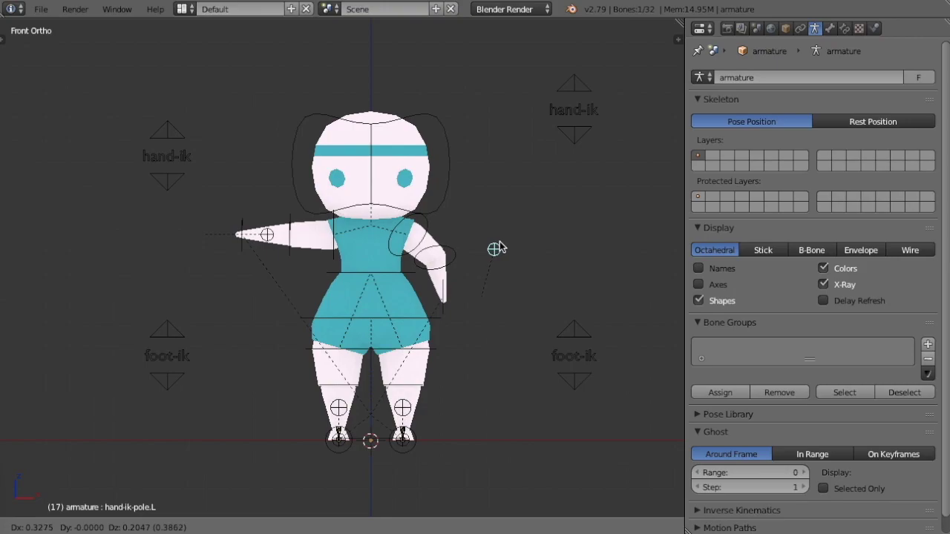
{"action": "left_click", "coordinate": [489, 233]}
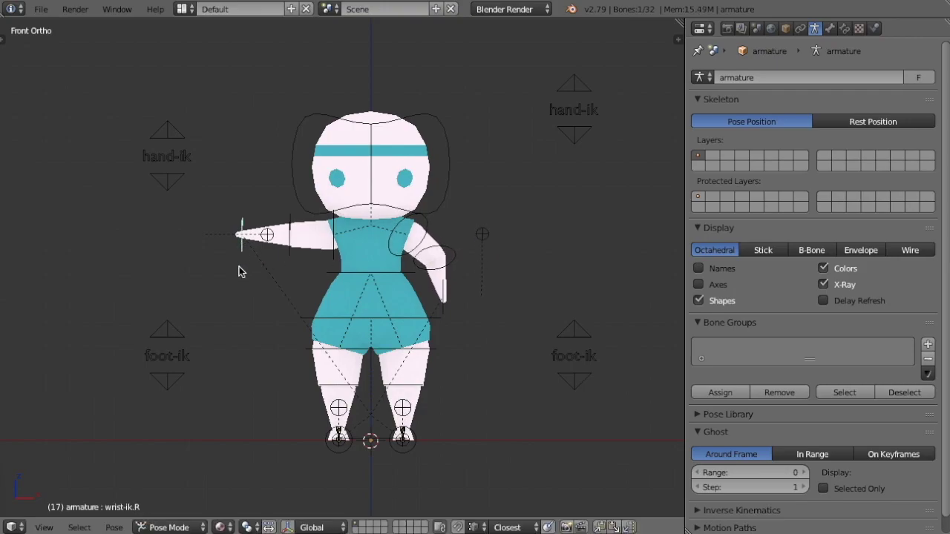
- Move the wrist-ik.R bone down and back up to adjust the right arm
{"action": "key", "text": "g"}
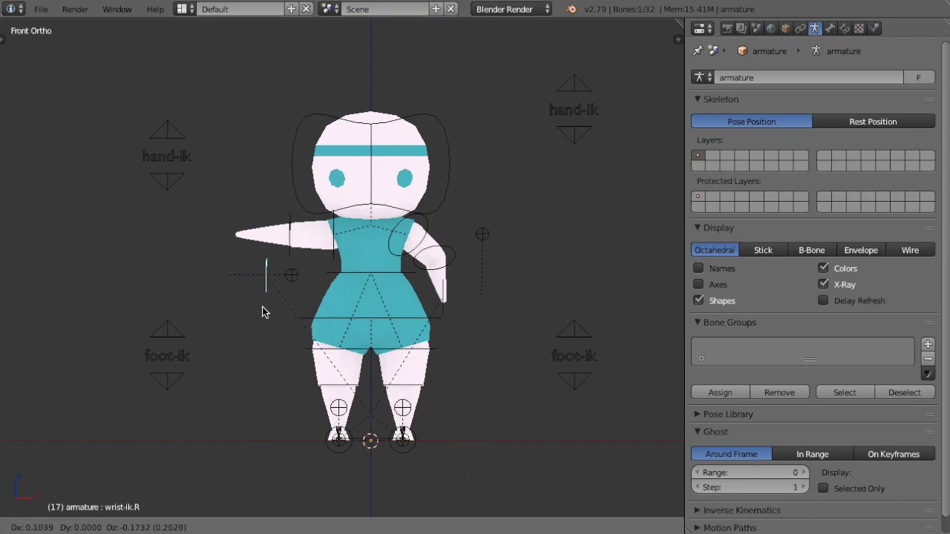
{"action": "left_click", "coordinate": [262, 307]}
{"action": "middle_click_drag", "start_coordinate": [209, 295], "coordinate": [356, 296]}
{"action": "key", "text": "g"}
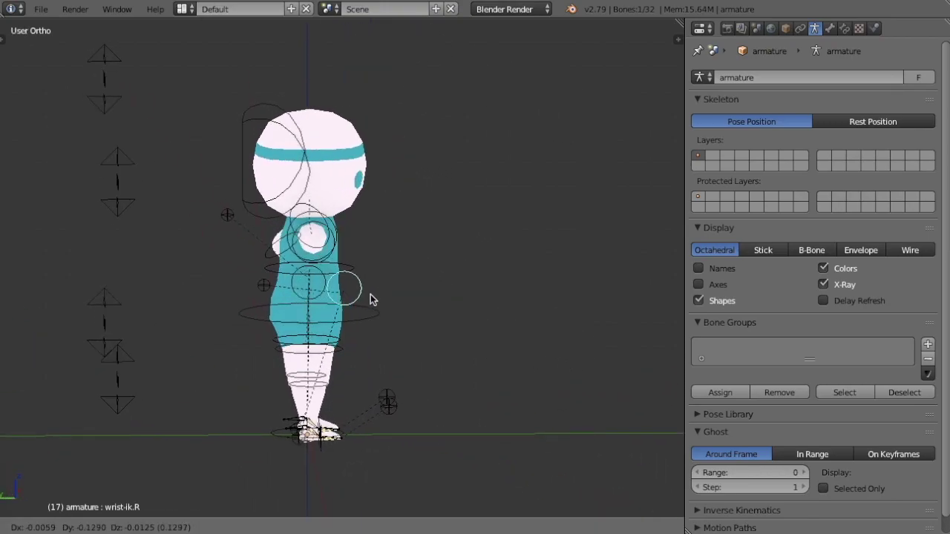
{"action": "left_click", "coordinate": [378, 293]}
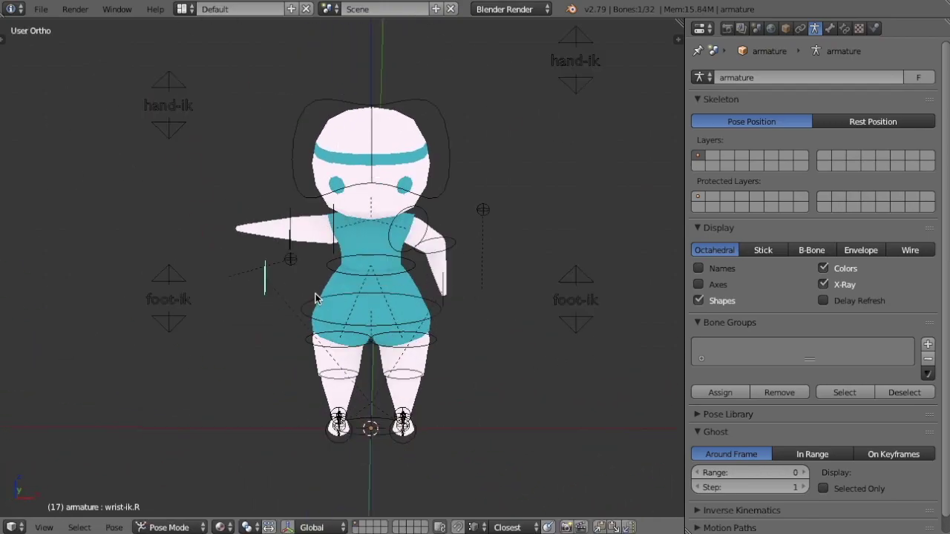
{"action": "middle_click_drag", "start_coordinate": [315, 297], "coordinate": [249, 226]}
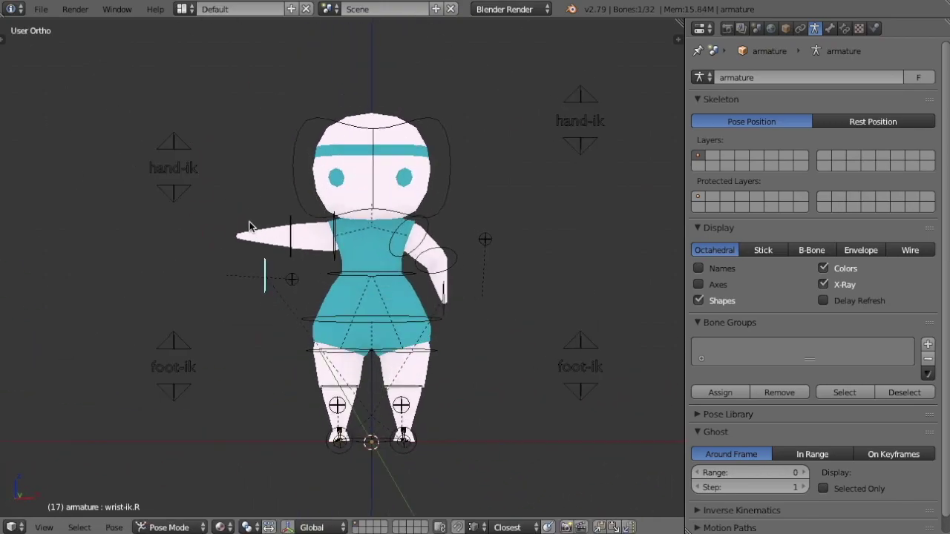
- Move the right hand's IK control along X and downward so the arm bends, then select the forearm
{"action": "right_click", "coordinate": [193, 183]}
{"action": "key", "text": "g"}
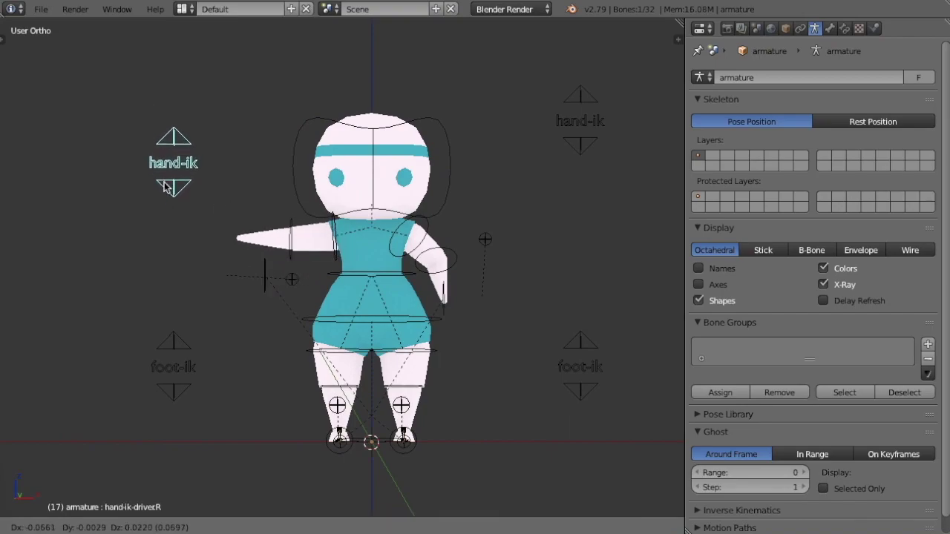
{"action": "key", "text": "x"}
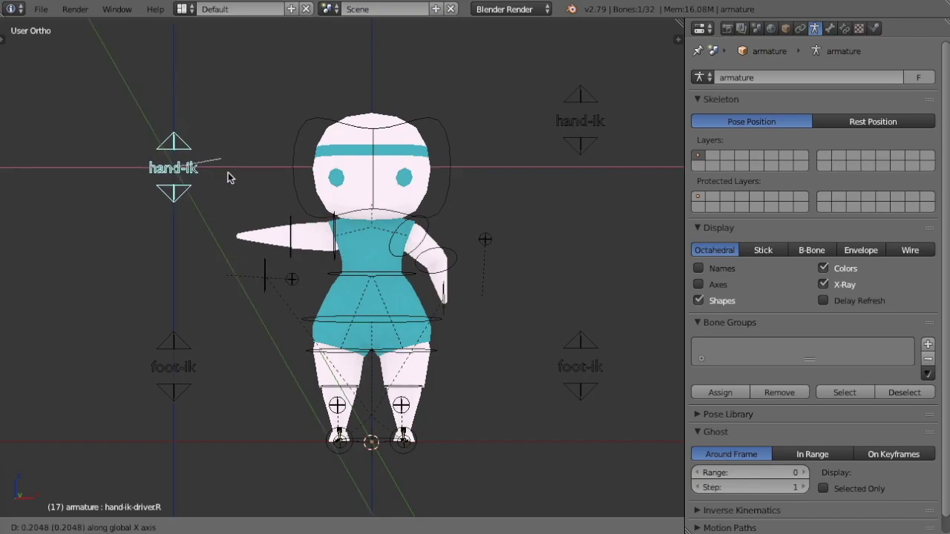
{"action": "left_click", "coordinate": [186, 181]}
{"action": "key", "text": "g"}
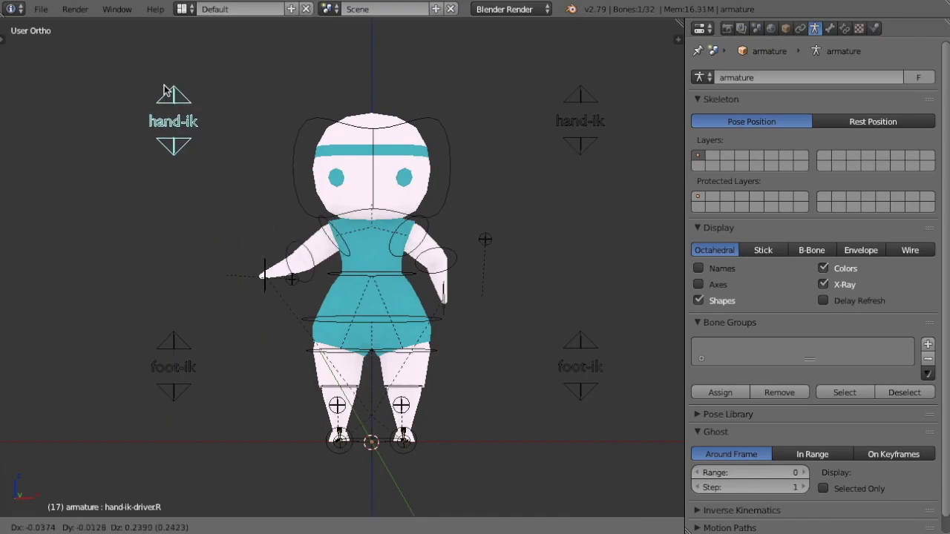
{"action": "left_click", "coordinate": [153, 224]}
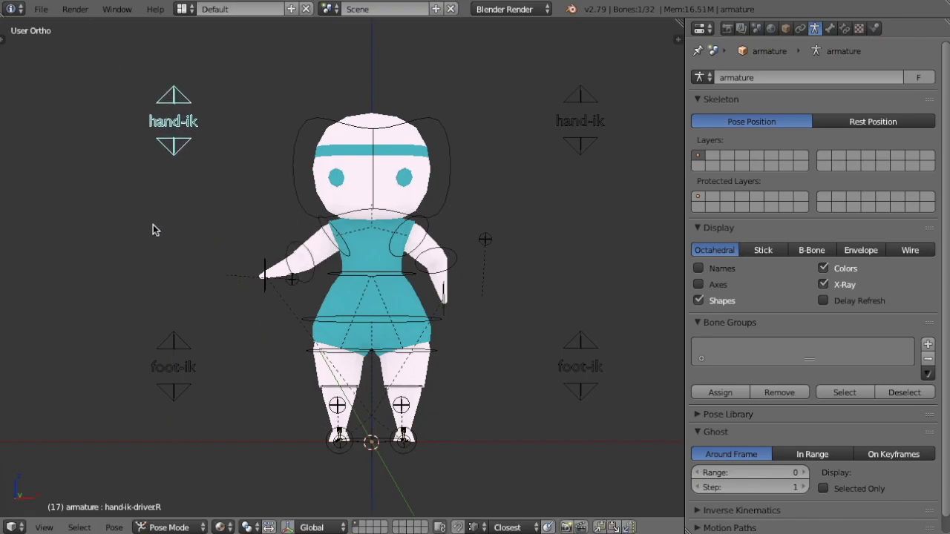
{"action": "middle_click_drag", "start_coordinate": [153, 224], "coordinate": [256, 279]}
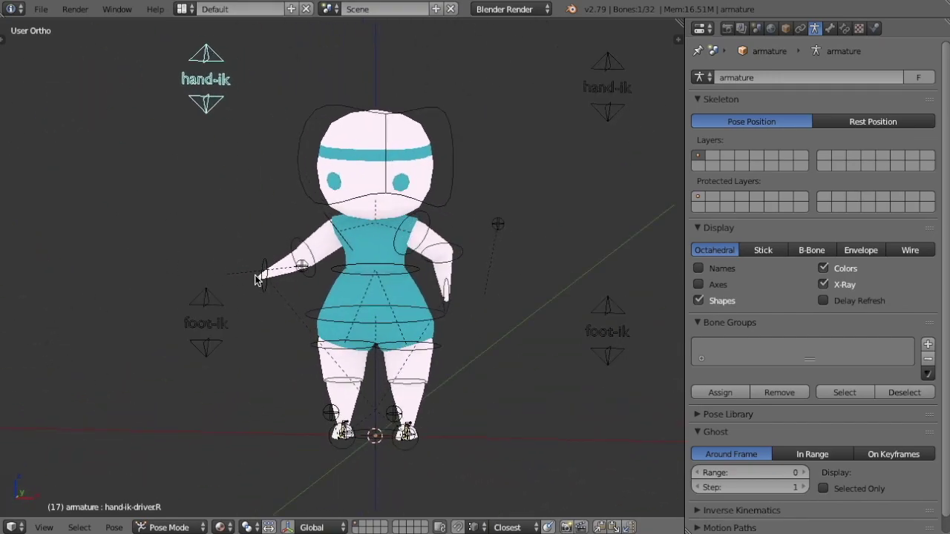
{"action": "right_click", "coordinate": [300, 247]}
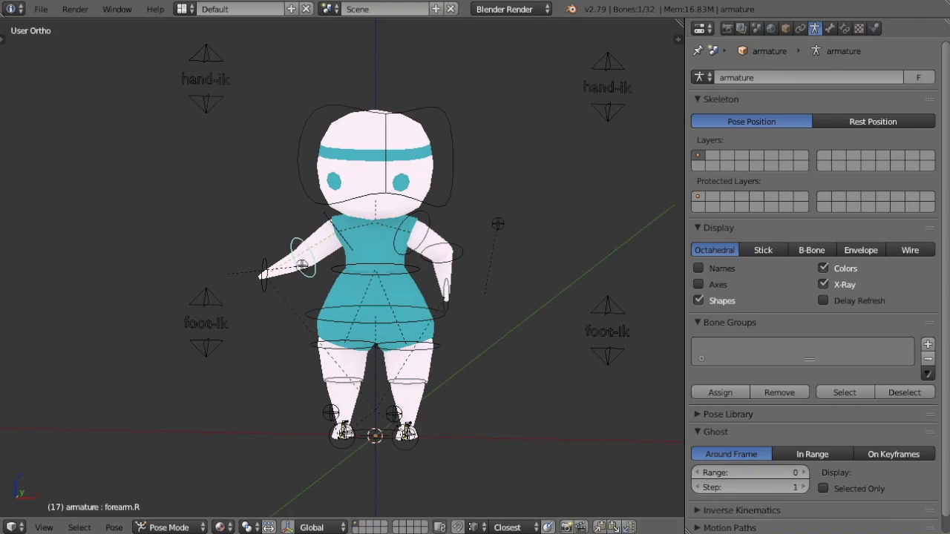
- Show the forearm's Bone Constraints and try moving the right hand IK control, cancelling
{"action": "left_click", "coordinate": [846, 33]}
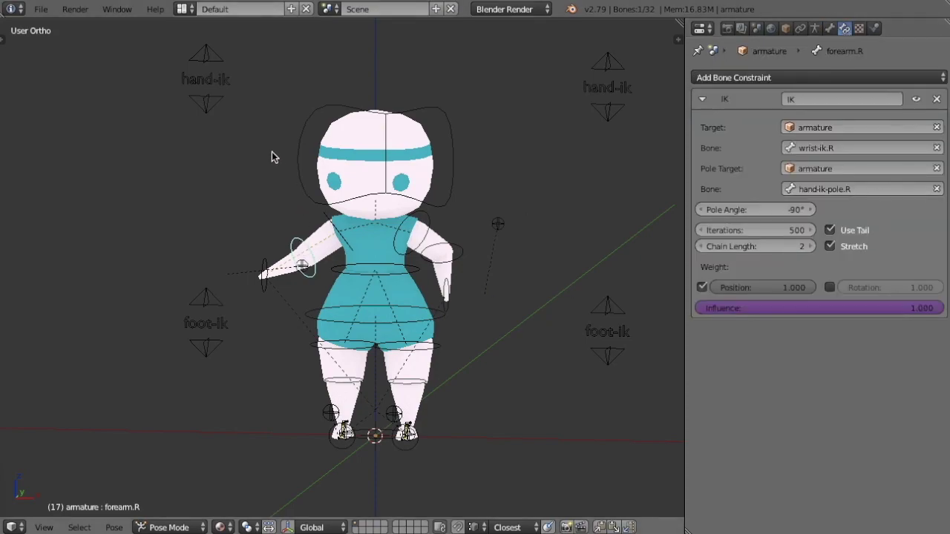
{"action": "right_click", "coordinate": [207, 79]}
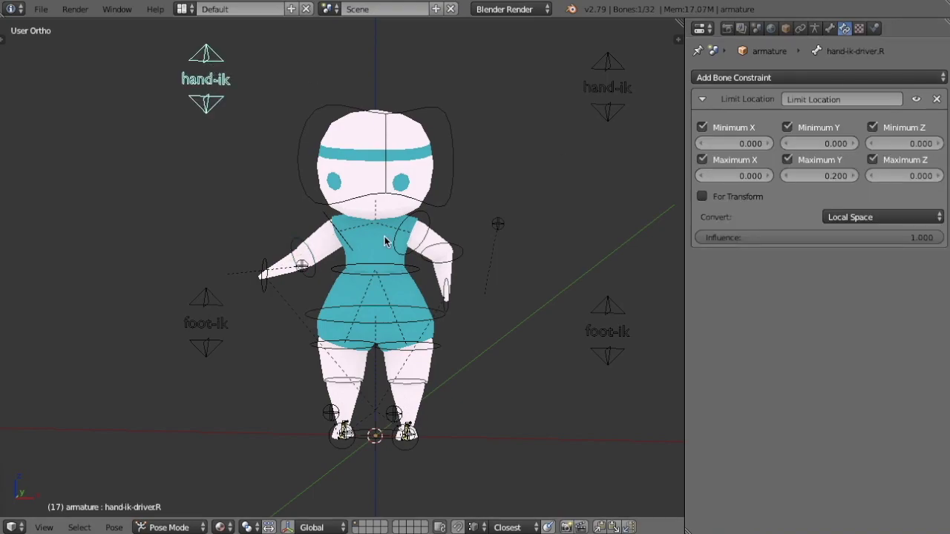
{"action": "right_click", "coordinate": [303, 246]}
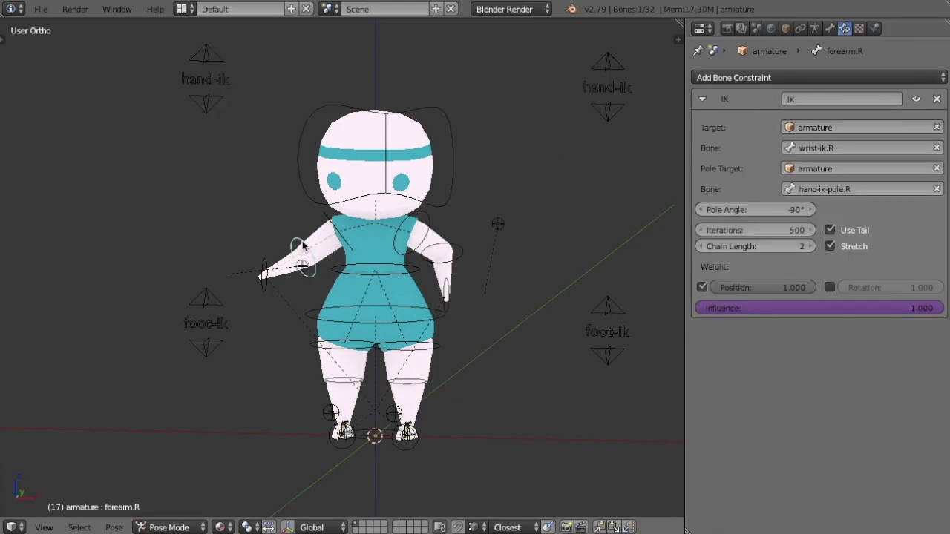
{"action": "right_click", "coordinate": [210, 85]}
{"action": "key", "text": "g"}
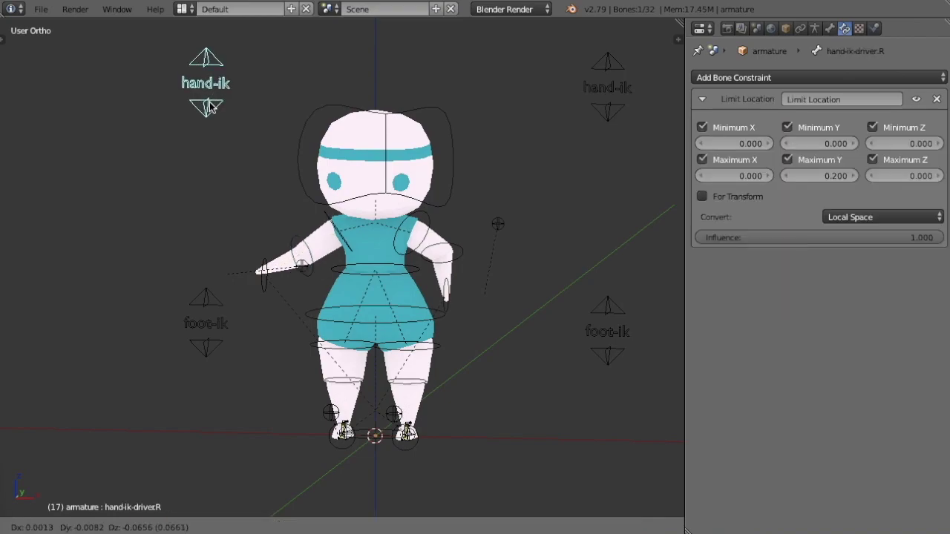
{"action": "key", "text": "Escape"}
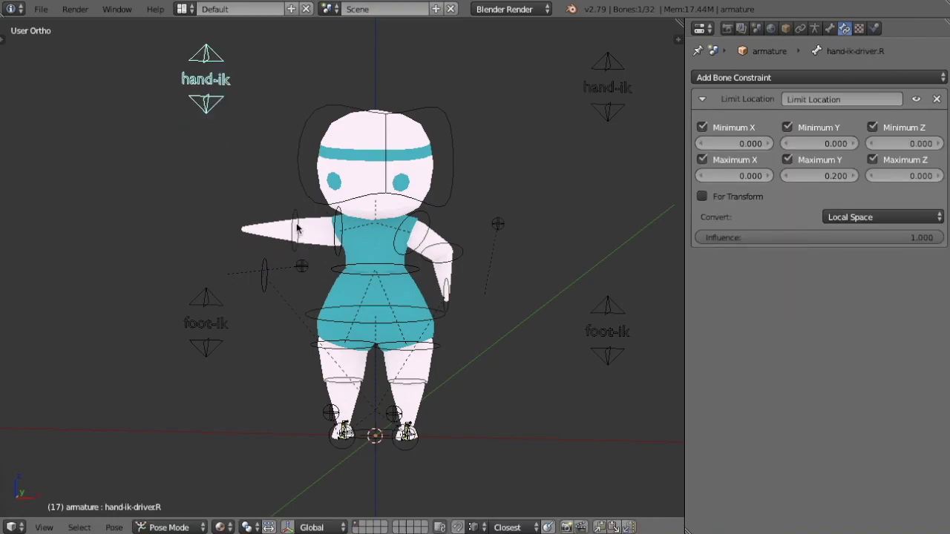
- Lower the right hand IK control, raise it back up, then return to front view
{"action": "key", "text": "g"}
{"action": "left_click", "coordinate": [206, 141]}
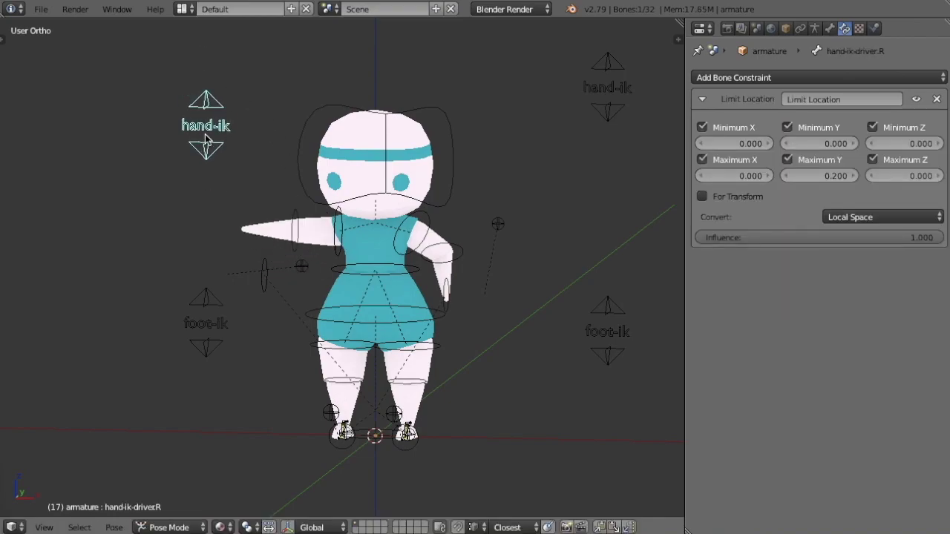
{"action": "right_click", "coordinate": [294, 220]}
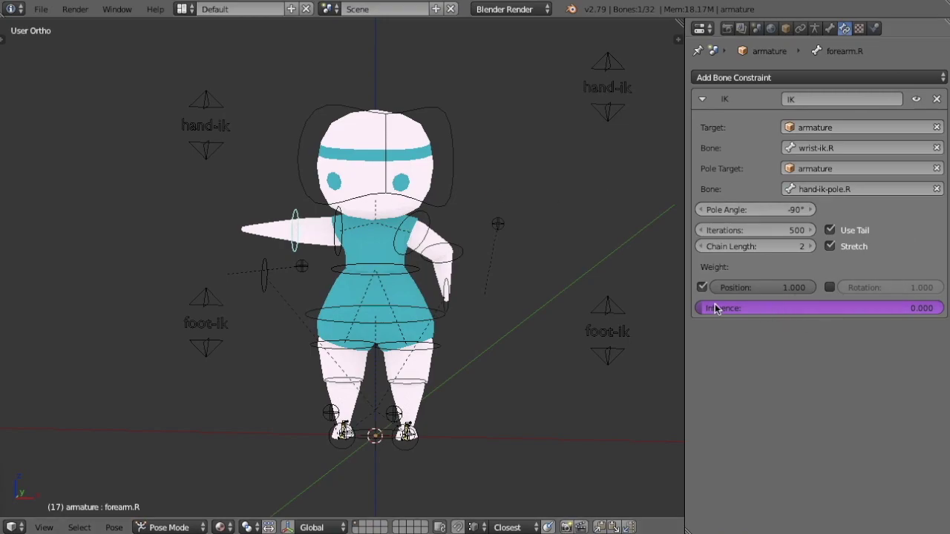
{"action": "right_click", "coordinate": [221, 135]}
{"action": "key", "text": "g"}
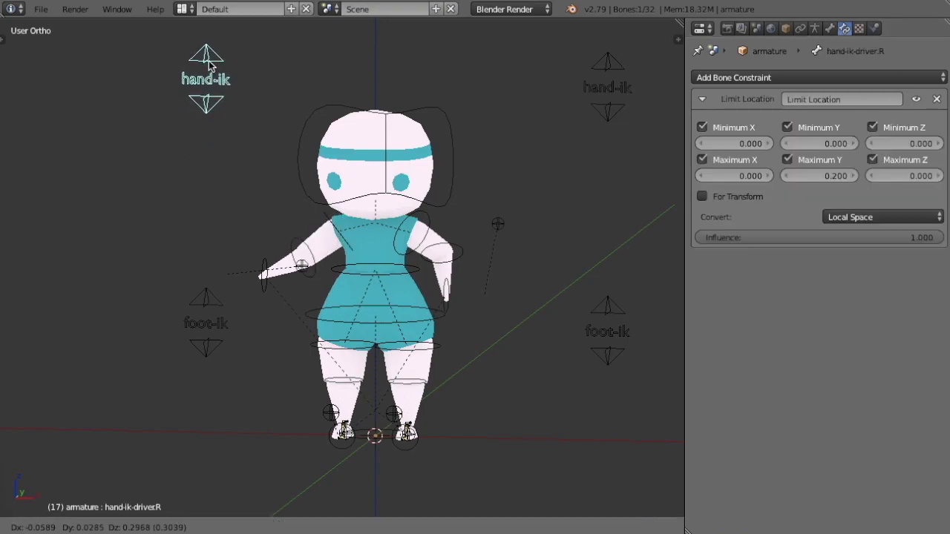
{"action": "left_click", "coordinate": [208, 57]}
{"action": "right_click", "coordinate": [301, 243]}
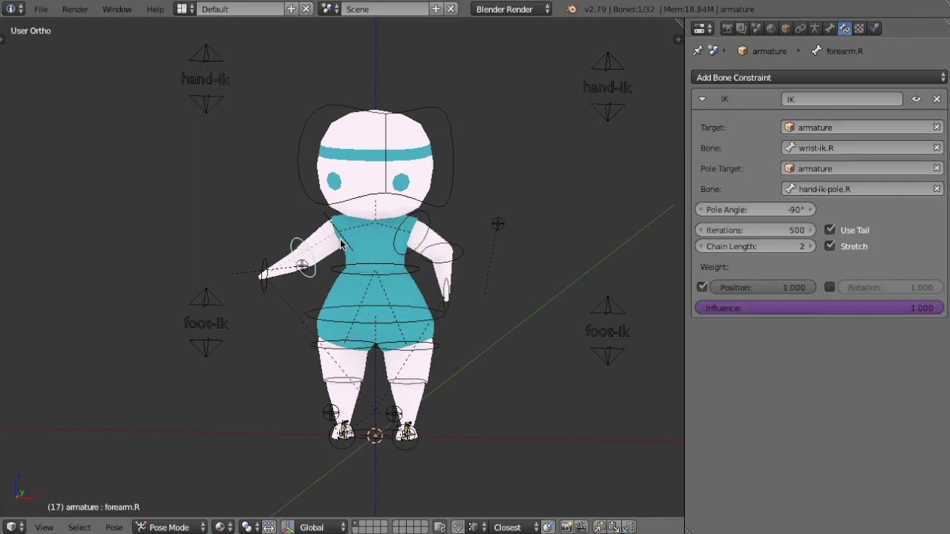
{"action": "key", "text": "KP_1"}
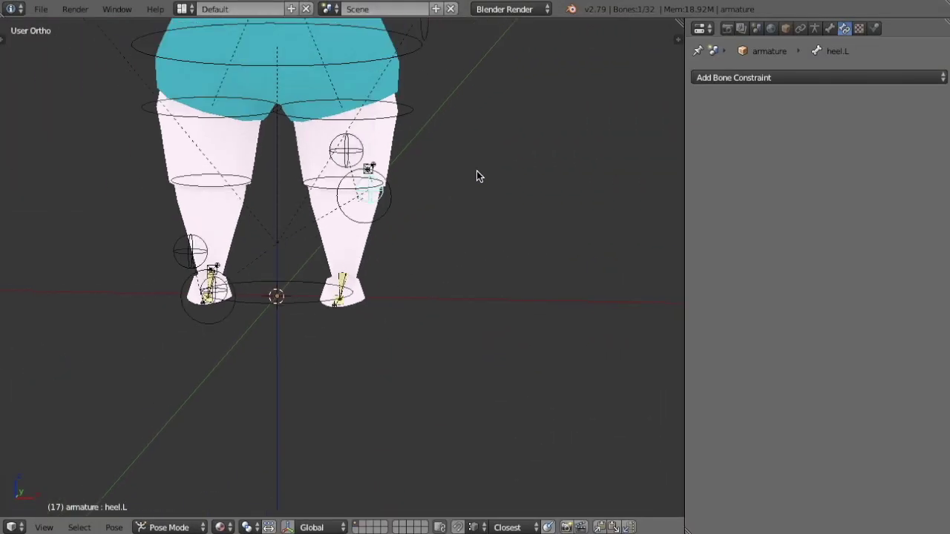
- Move the left foot's IK control to a new position
{"action": "right_click", "coordinate": [537, 222]}
{"action": "key", "text": "g"}
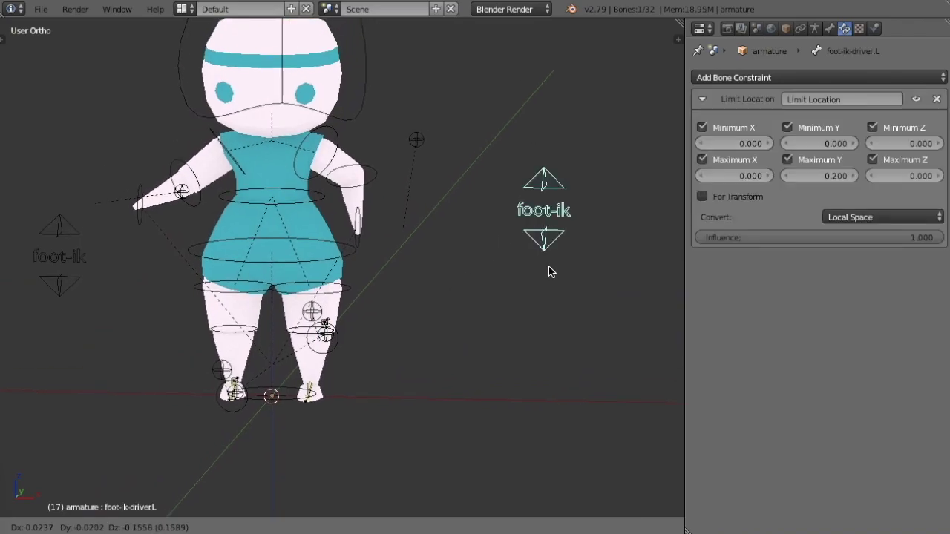
{"action": "left_click", "coordinate": [547, 374]}
{"action": "middle_click_drag", "start_coordinate": [547, 377], "coordinate": [328, 316]}
- Select the left heel bone and move it
{"action": "right_click", "coordinate": [351, 343]}
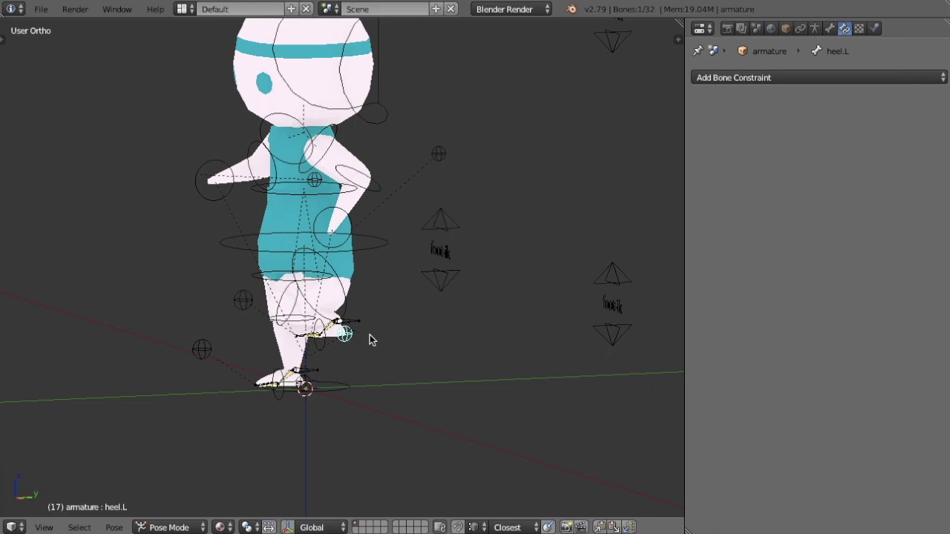
{"action": "middle_click_drag", "start_coordinate": [453, 295], "coordinate": [548, 290]}
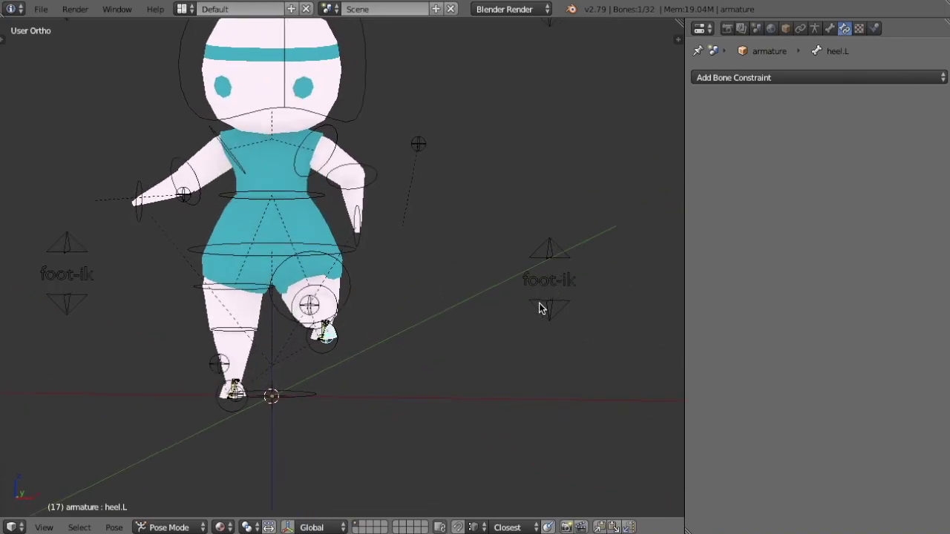
{"action": "middle_click_drag", "start_coordinate": [540, 308], "coordinate": [368, 305]}
{"action": "key", "text": "g"}
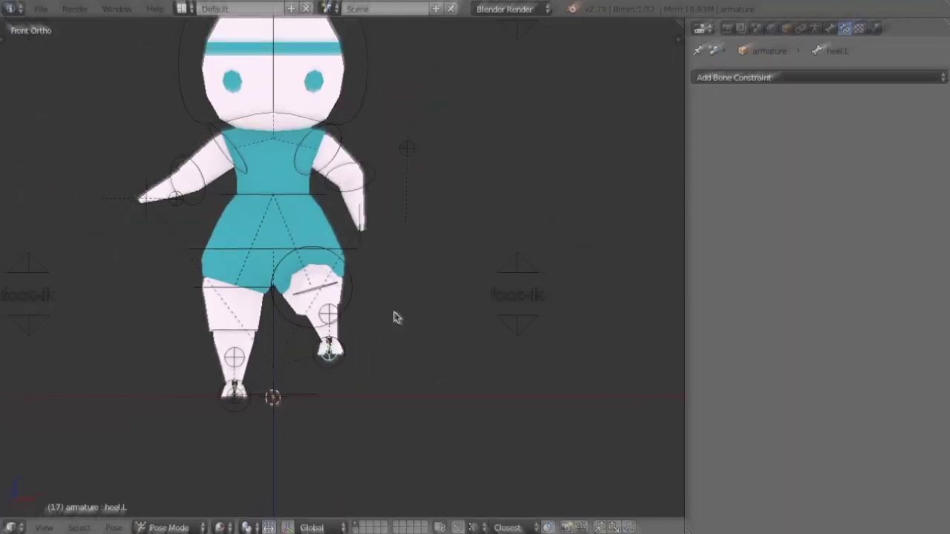
{"action": "middle_click_drag", "start_coordinate": [365, 355], "coordinate": [390, 380], "text": "shift"}
{"action": "middle_click_drag", "start_coordinate": [245, 434], "coordinate": [352, 443]}
- Lift the right heel bone in front view
{"action": "right_click", "coordinate": [308, 439]}
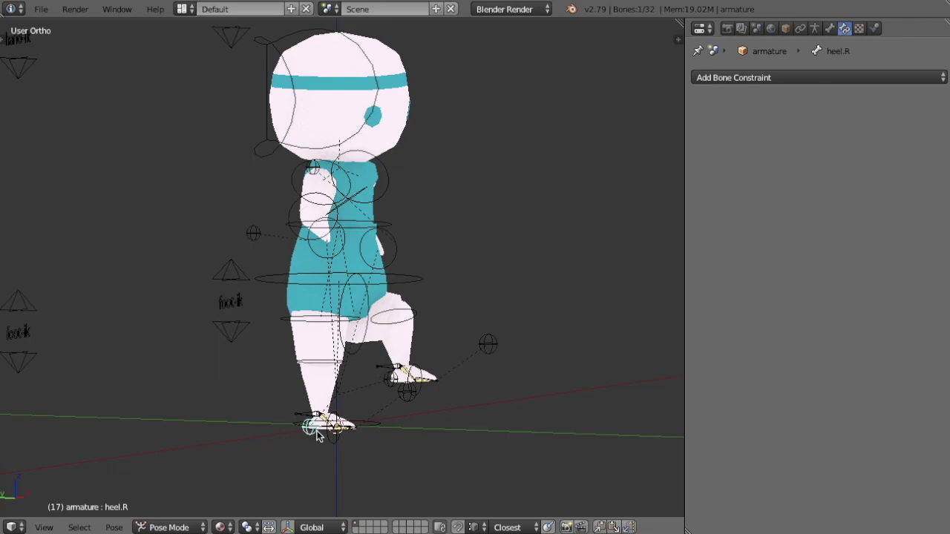
{"action": "key", "text": "KP_1"}
{"action": "key", "text": "g"}
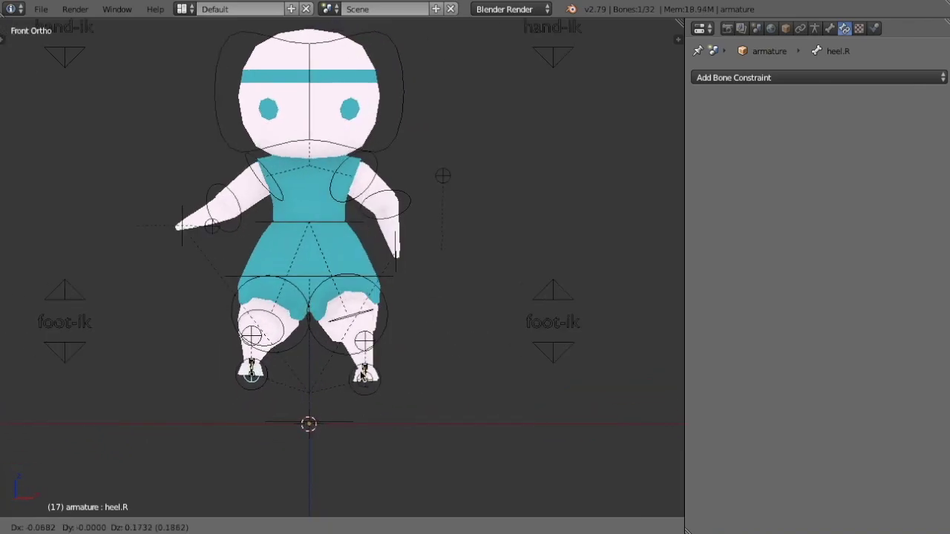
{"action": "left_click", "coordinate": [362, 375]}
{"action": "middle_click_drag", "start_coordinate": [378, 356], "coordinate": [392, 331]}
{"action": "key", "text": "KP_3"}
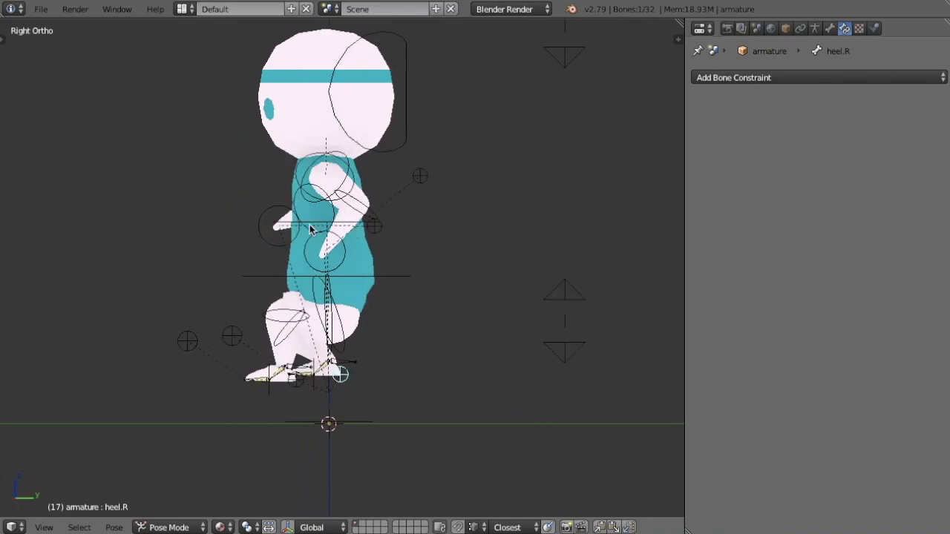
- Try a chest rotation and cancel it, then shift the hips so the knees bend
{"action": "right_click", "coordinate": [310, 230]}
{"action": "key", "text": "KP_1"}
{"action": "key", "text": "r"}
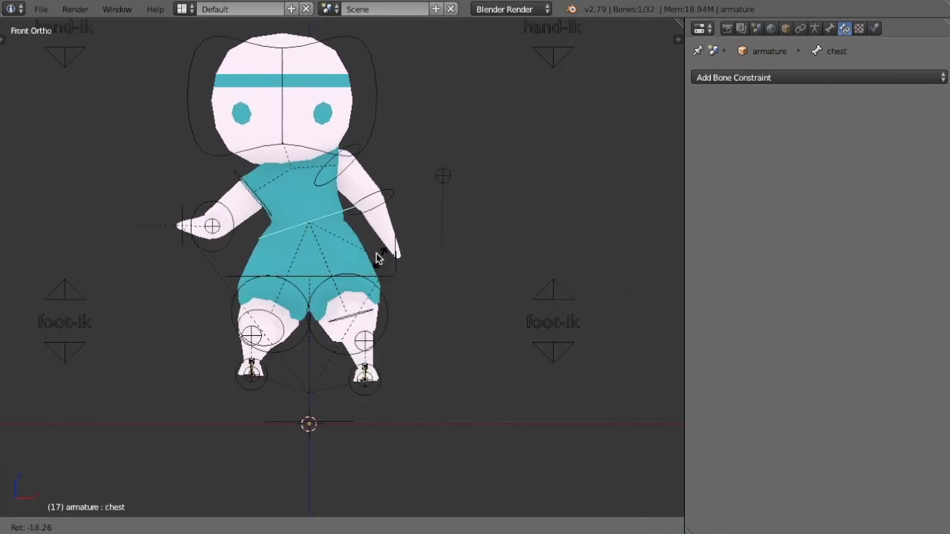
{"action": "right_click", "coordinate": [357, 270]}
{"action": "right_click", "coordinate": [376, 282]}
{"action": "key", "text": "g"}
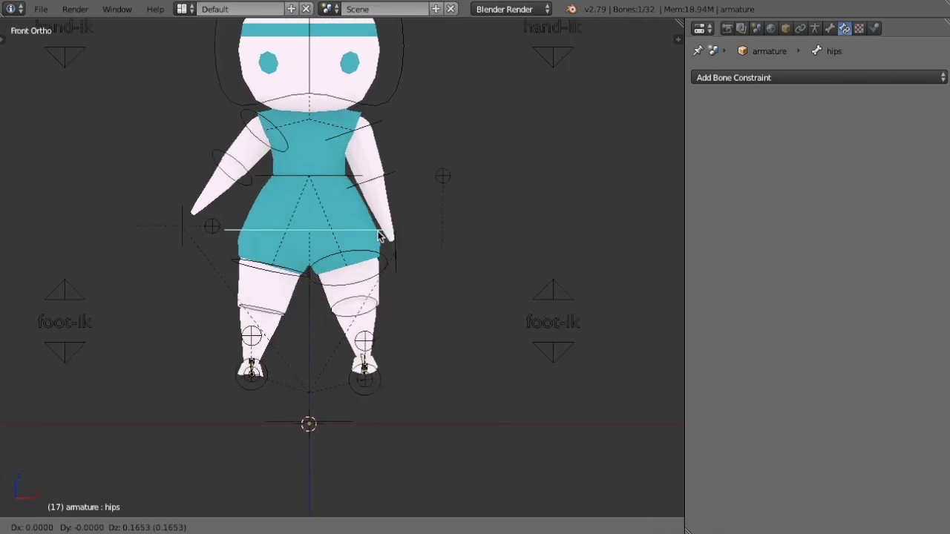
{"action": "left_click", "coordinate": [376, 262]}
{"action": "scroll", "coordinate": [573, 282], "scroll_direction": "down", "scroll_amount": 4}
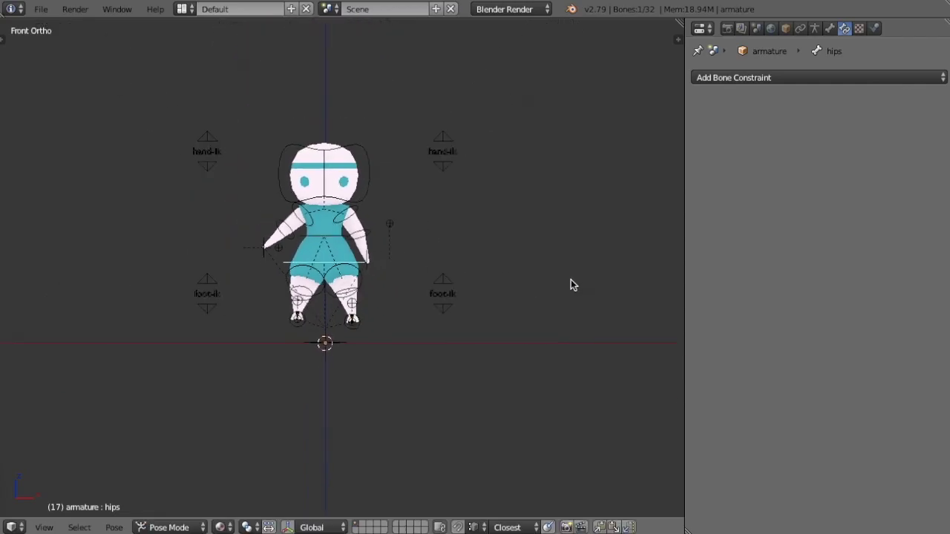
{"action": "scroll", "coordinate": [520, 310], "scroll_direction": "up", "scroll_amount": 2}
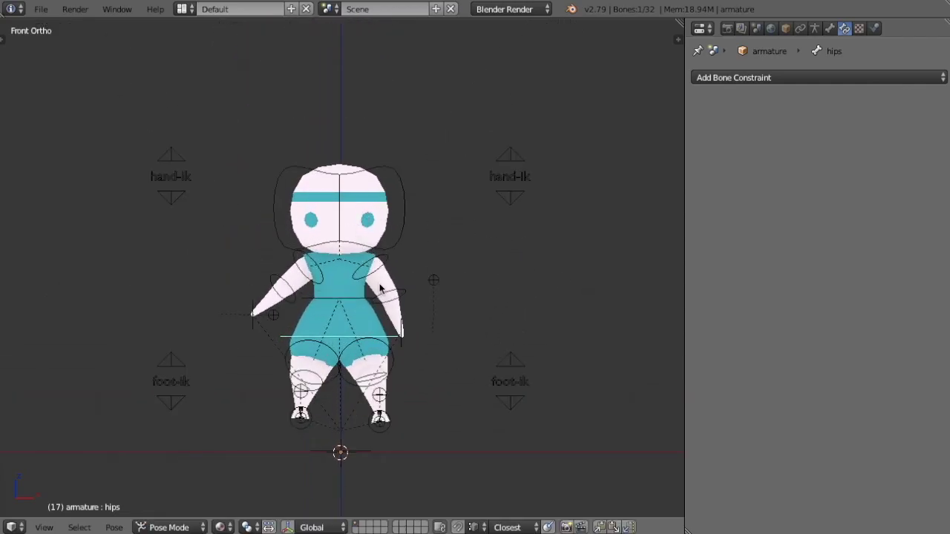
- Select the head bone and bring up the armature data settings with X-Ray enabled
{"action": "scroll", "coordinate": [392, 282], "scroll_direction": "down", "scroll_amount": 1}
{"action": "scroll", "coordinate": [393, 282], "scroll_direction": "up", "scroll_amount": 3}
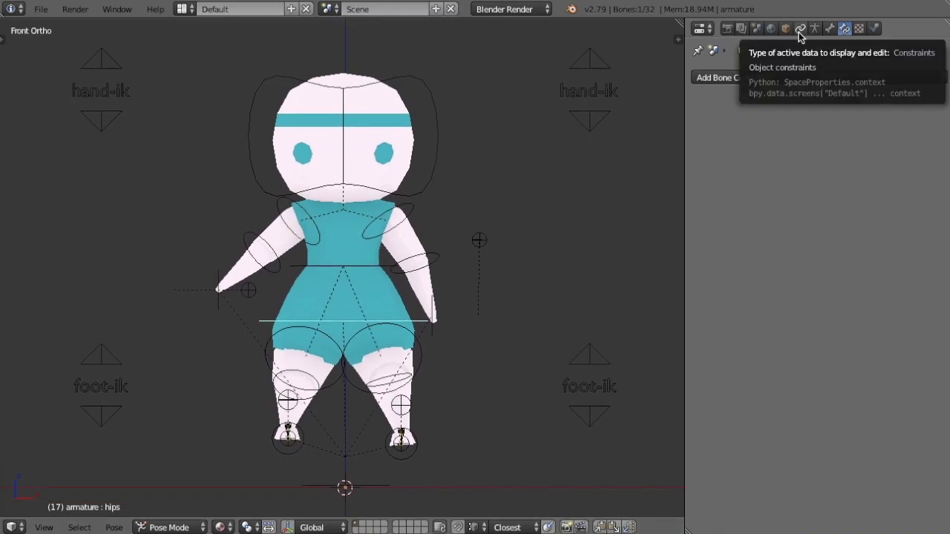
{"action": "right_click", "coordinate": [438, 148]}
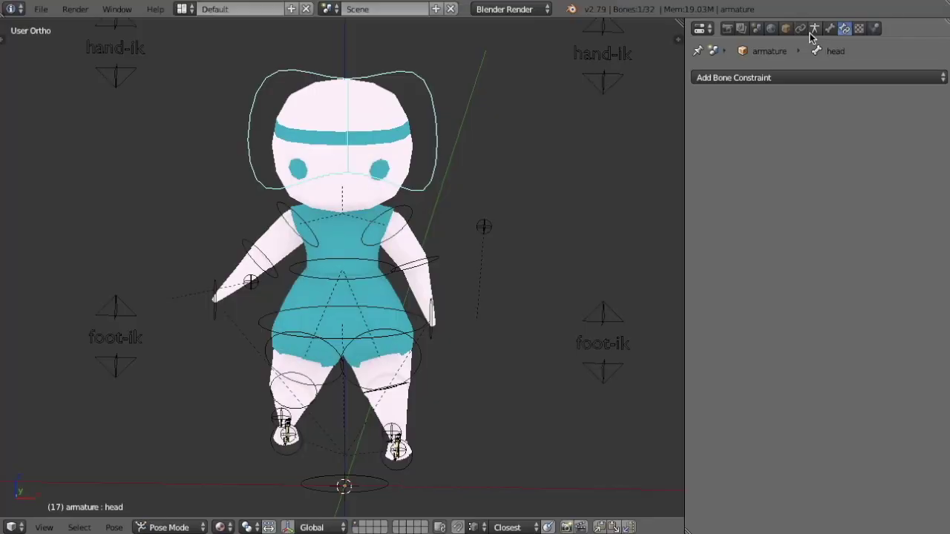
{"action": "left_click", "coordinate": [814, 30]}
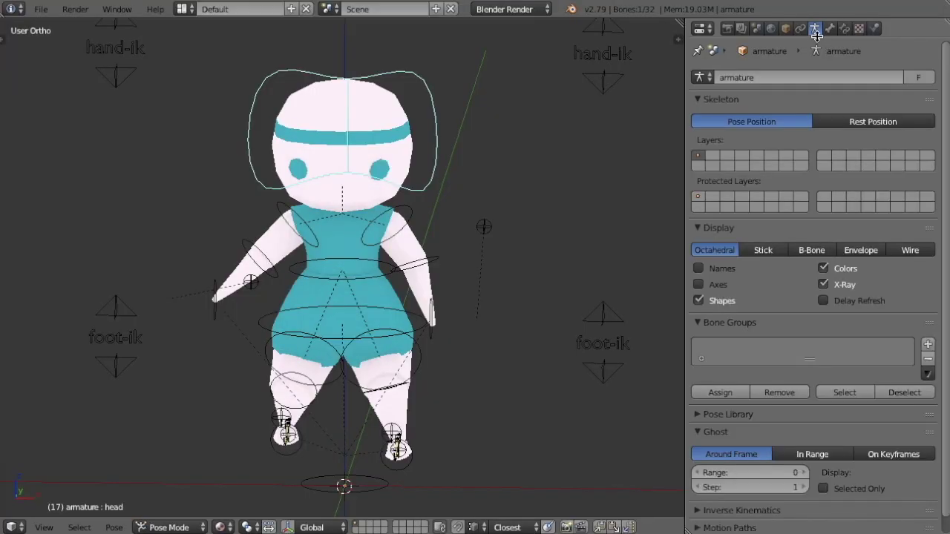
- Toggle armature X-Ray off and back on while inspecting the feet
{"action": "left_click", "coordinate": [823, 284]}
{"action": "middle_click_drag", "start_coordinate": [327, 393], "coordinate": [327, 356]}
{"action": "scroll", "coordinate": [326, 356], "scroll_direction": "up", "scroll_amount": 6}
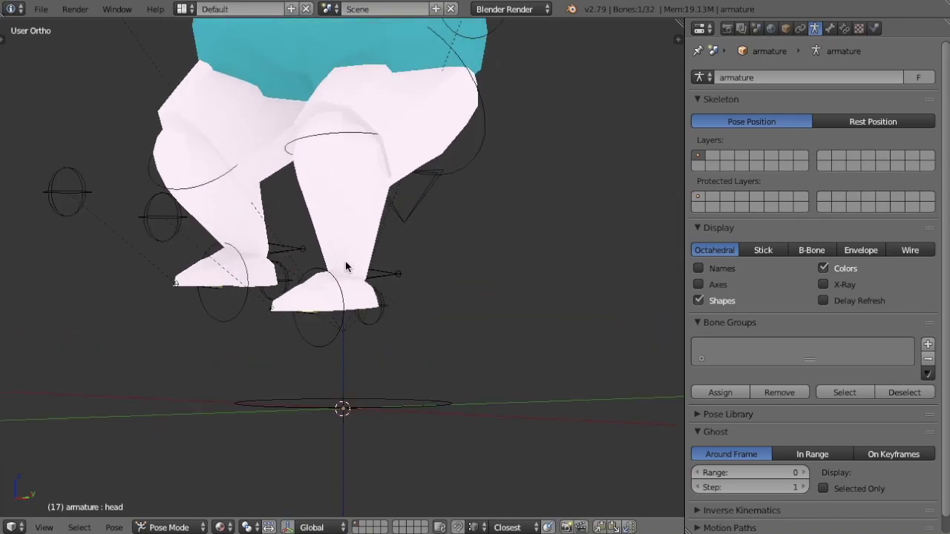
{"action": "scroll", "coordinate": [347, 265], "scroll_direction": "up", "scroll_amount": 2}
{"action": "middle_click_drag", "start_coordinate": [355, 278], "coordinate": [408, 286]}
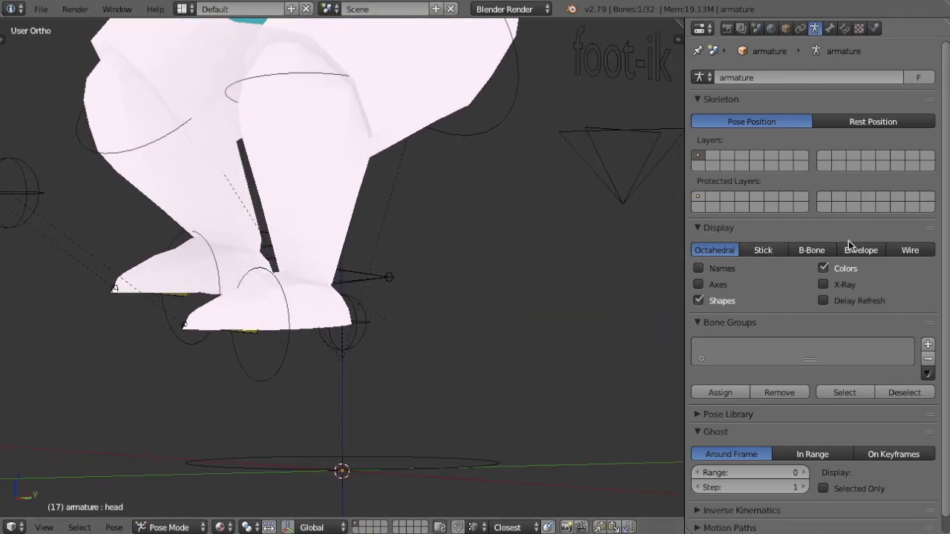
{"action": "left_click", "coordinate": [822, 284]}
{"action": "middle_click_drag", "start_coordinate": [249, 293], "coordinate": [262, 310]}
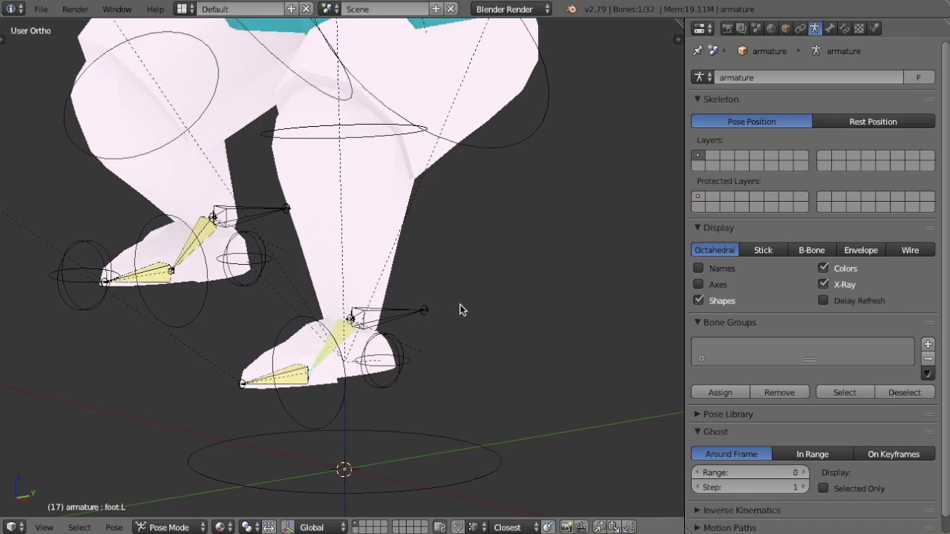
{"action": "middle_click_drag", "start_coordinate": [460, 309], "coordinate": [426, 299]}
- Try rotating toes.L and cancel, then select roll.L with X-Ray turned off
{"action": "right_click", "coordinate": [201, 354]}
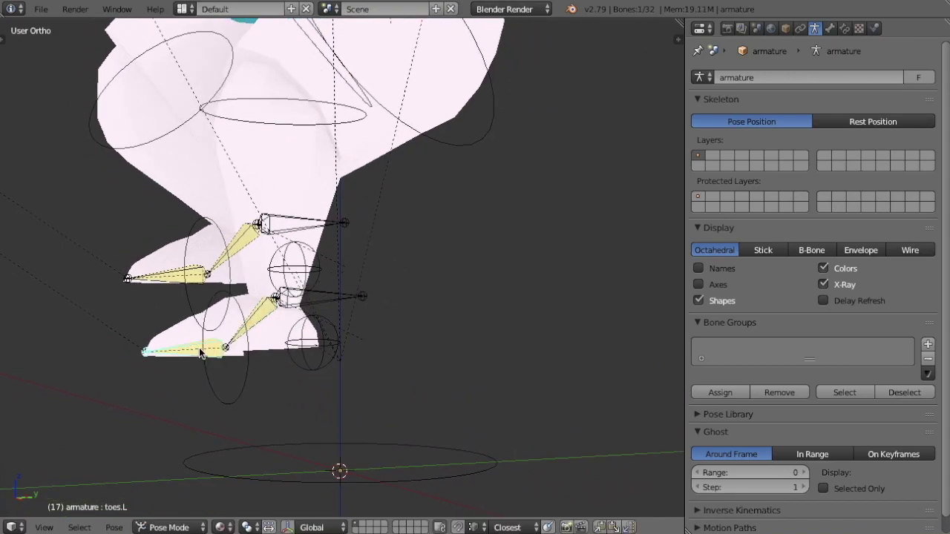
{"action": "key", "text": "r"}
{"action": "key", "text": "Escape"}
{"action": "middle_click_drag", "start_coordinate": [268, 323], "coordinate": [222, 331]}
{"action": "right_click", "coordinate": [153, 336]}
{"action": "middle_click_drag", "start_coordinate": [297, 319], "coordinate": [501, 268]}
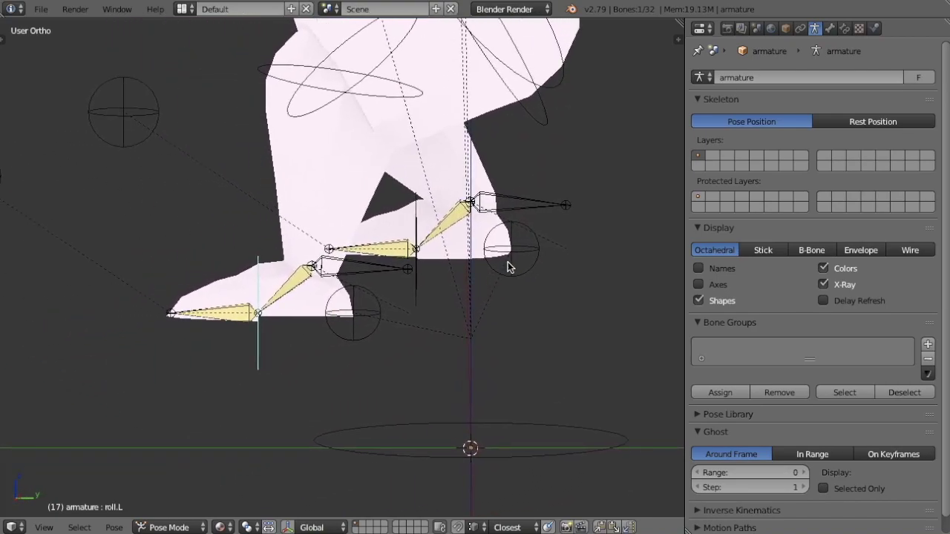
{"action": "left_click", "coordinate": [825, 284]}
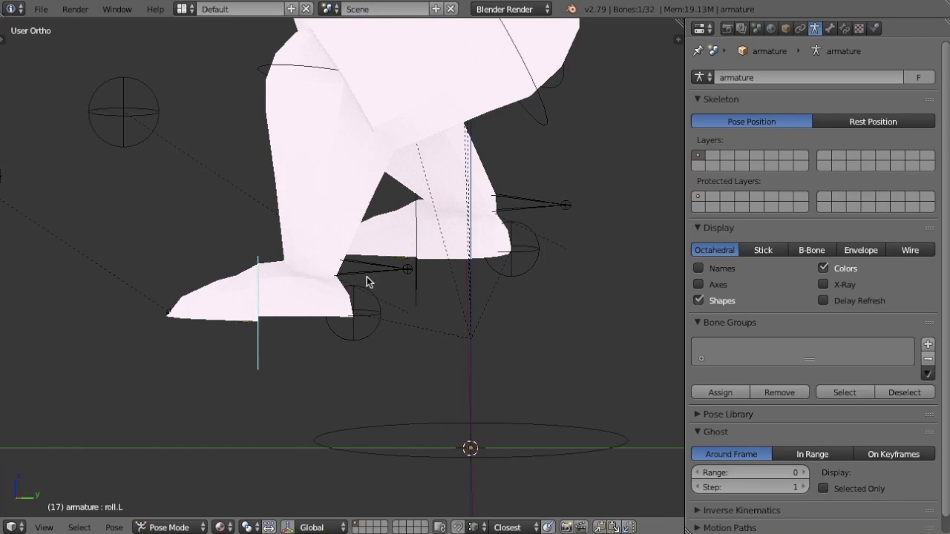
- Rotate the roll.L bone twice to roll the left foot
{"action": "key", "text": "r"}
{"action": "left_click", "coordinate": [323, 212]}
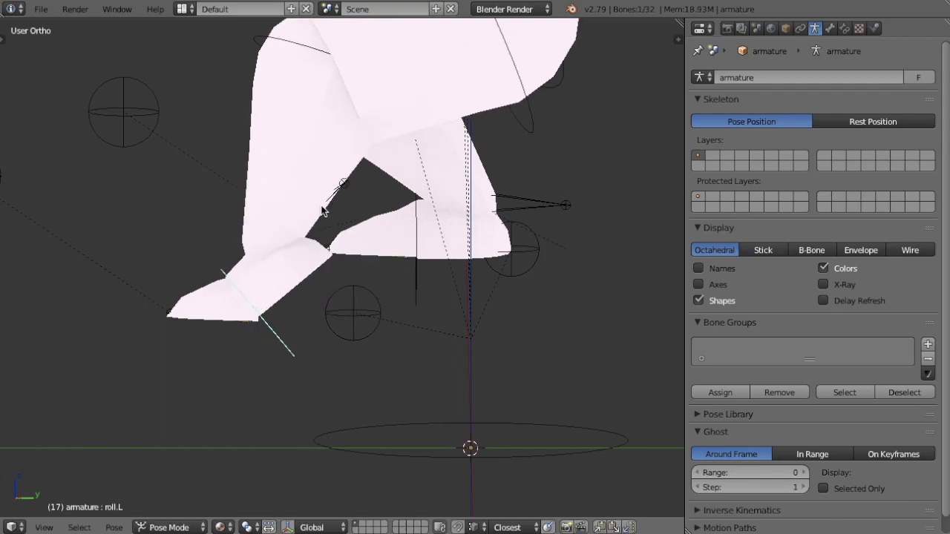
{"action": "middle_click_drag", "start_coordinate": [323, 212], "coordinate": [388, 263]}
{"action": "key", "text": "r"}
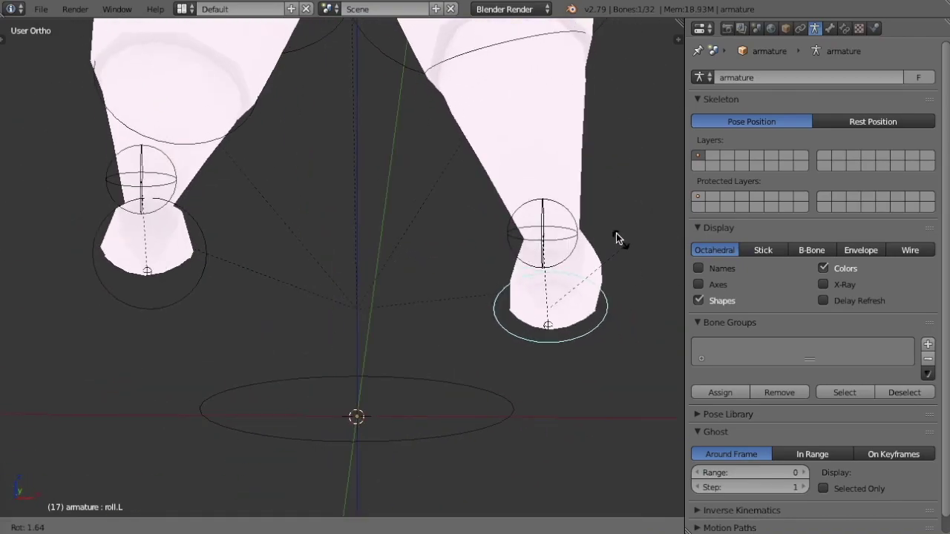
{"action": "left_click", "coordinate": [598, 256]}
{"action": "middle_click_drag", "start_coordinate": [596, 259], "coordinate": [385, 263]}
{"action": "scroll", "coordinate": [330, 283], "scroll_direction": "down", "scroll_amount": 4}
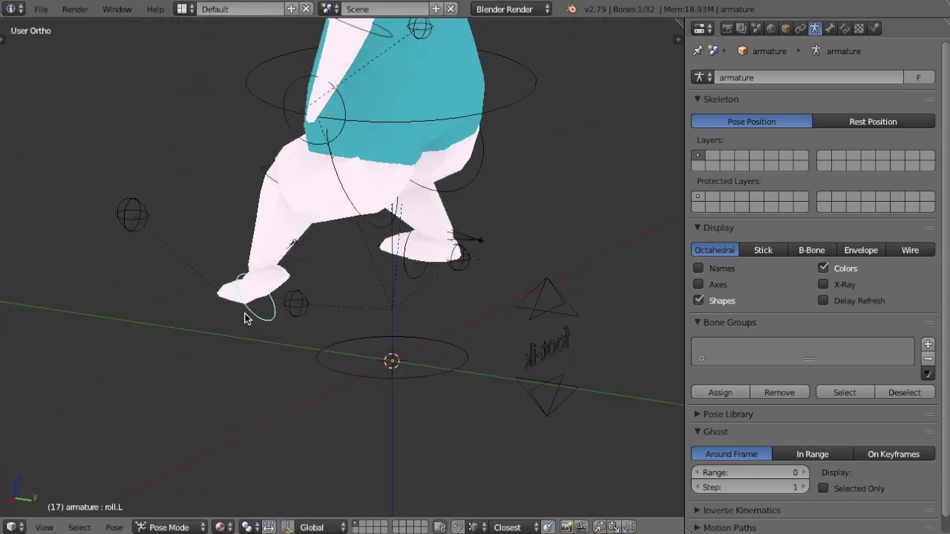
- Move the heel.L bone in right side view
{"action": "key", "text": "KP_1"}
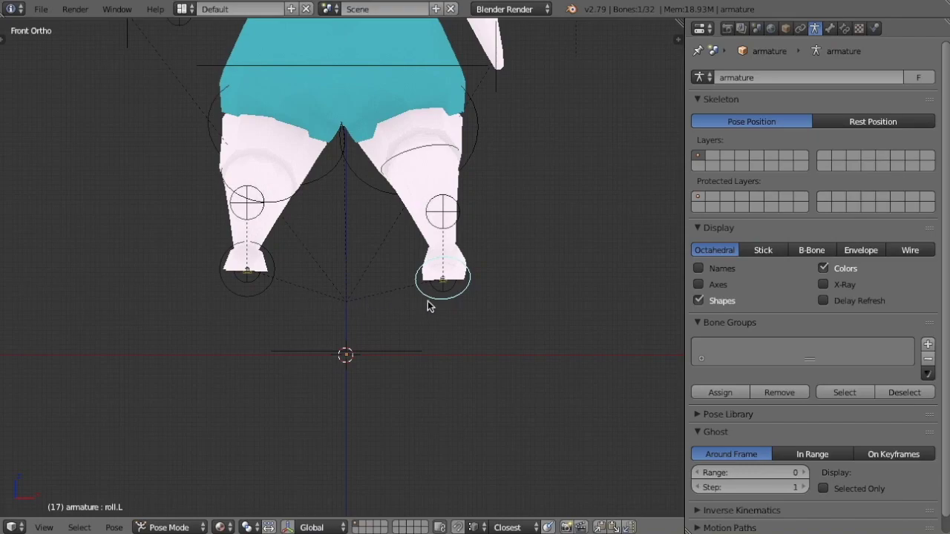
{"action": "key", "text": "KP_3"}
{"action": "right_click", "coordinate": [348, 285]}
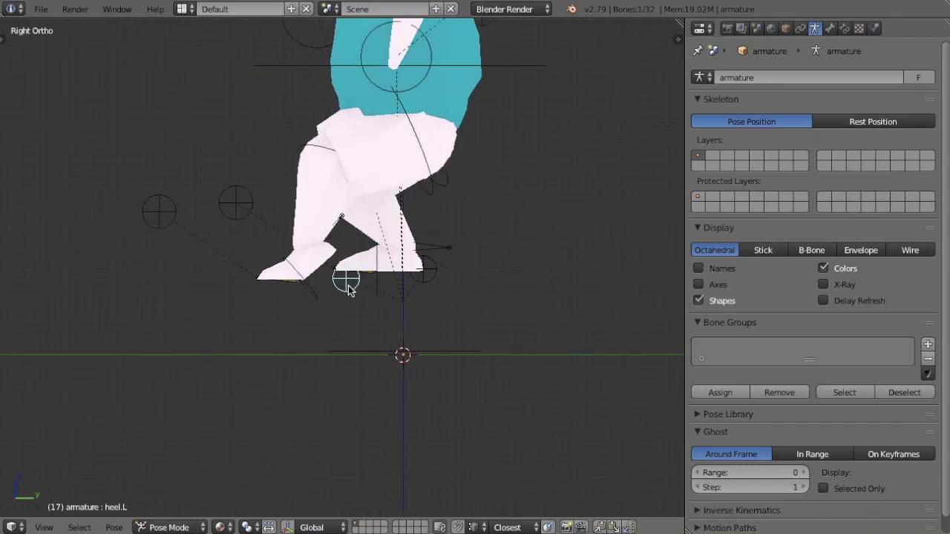
{"action": "key", "text": "g"}
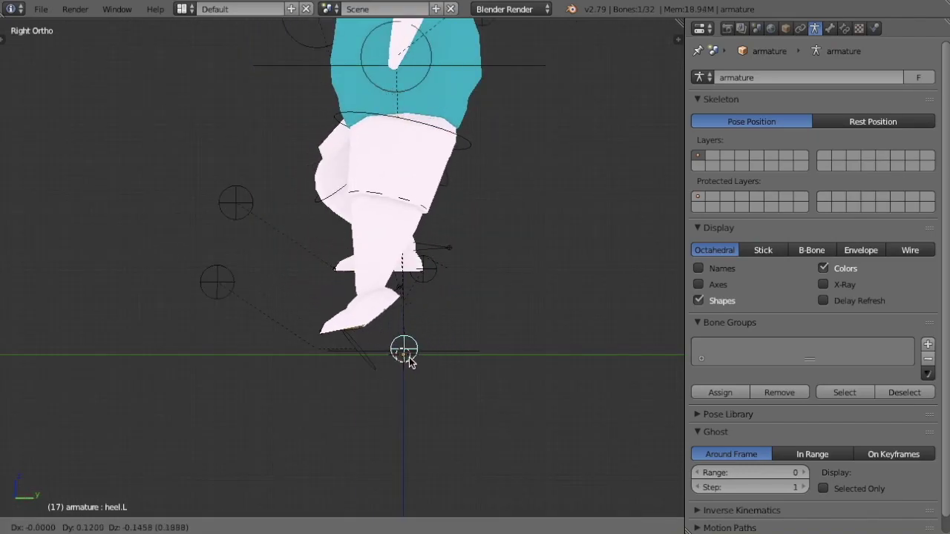
{"action": "left_click", "coordinate": [413, 327]}
- Move the foot-ik-pole.L knee target, then select all bones and clear their pose
{"action": "right_click", "coordinate": [206, 256]}
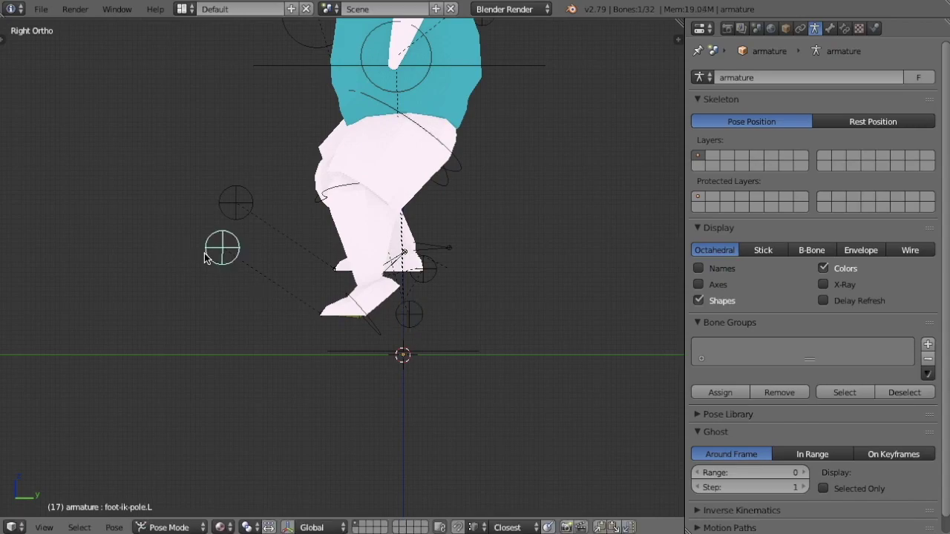
{"action": "middle_click_drag", "start_coordinate": [169, 285], "coordinate": [377, 268]}
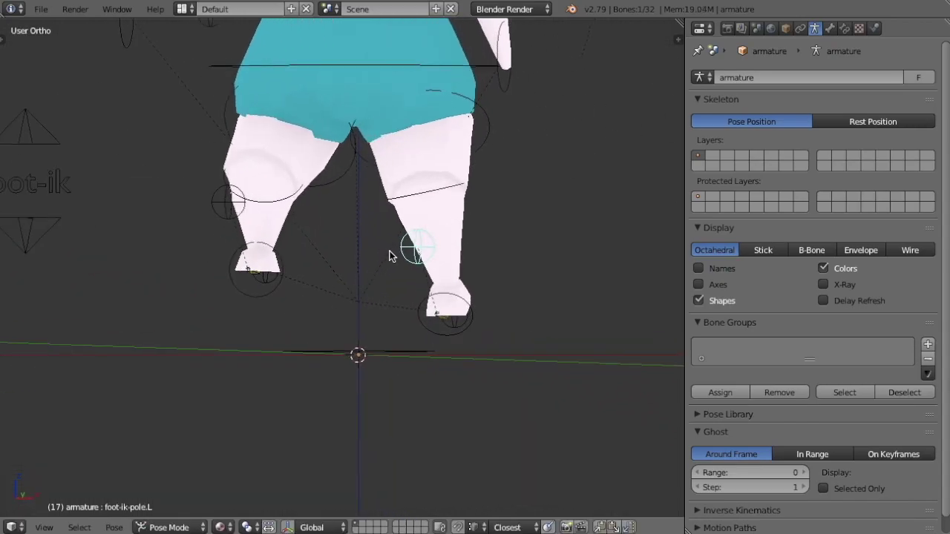
{"action": "key", "text": "g"}
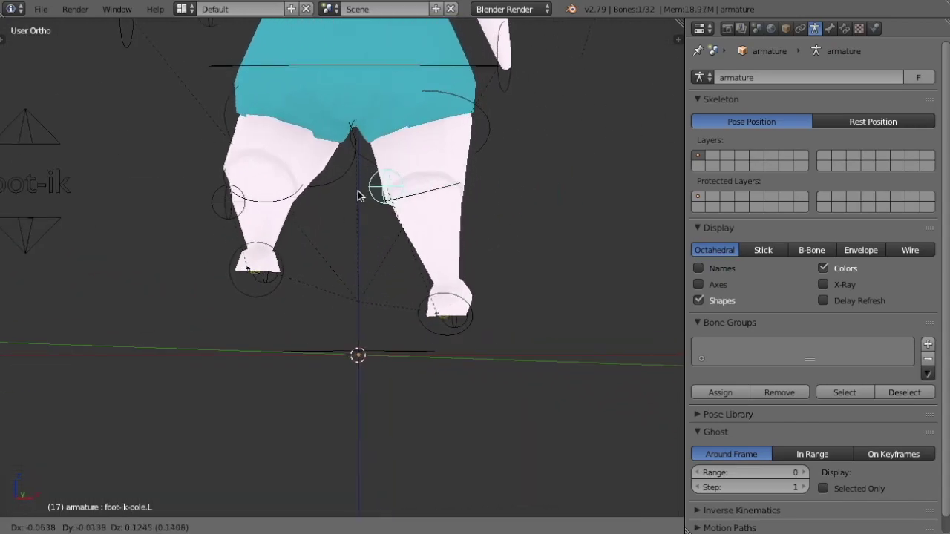
{"action": "left_click", "coordinate": [445, 206]}
{"action": "middle_click_drag", "start_coordinate": [438, 208], "coordinate": [420, 331]}
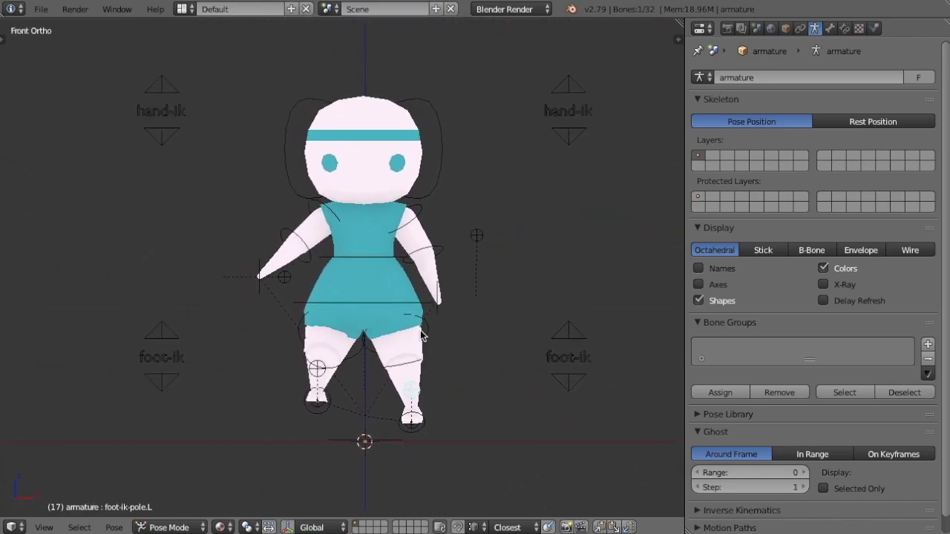
{"action": "key", "text": "a"}
{"action": "key", "text": "a"}
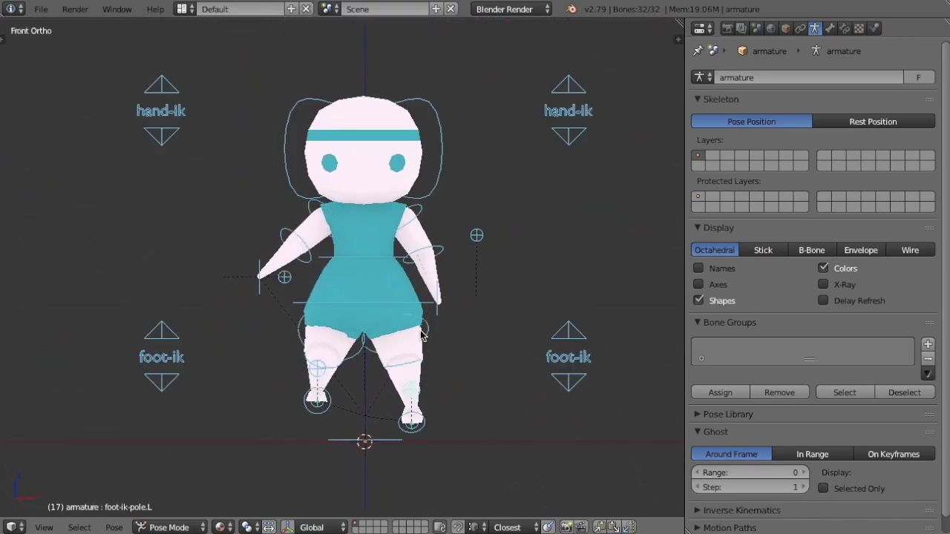
{"action": "key", "text": "alt+g"}
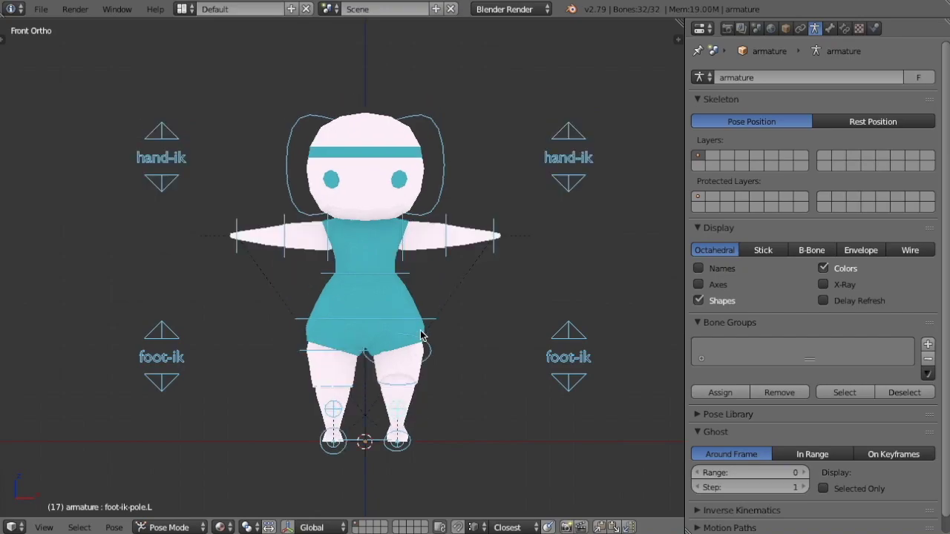
- Clear the leg's remaining transform and test-rotate the chest bone twice, cancelling each rotation
{"action": "key", "text": "alt+r"}
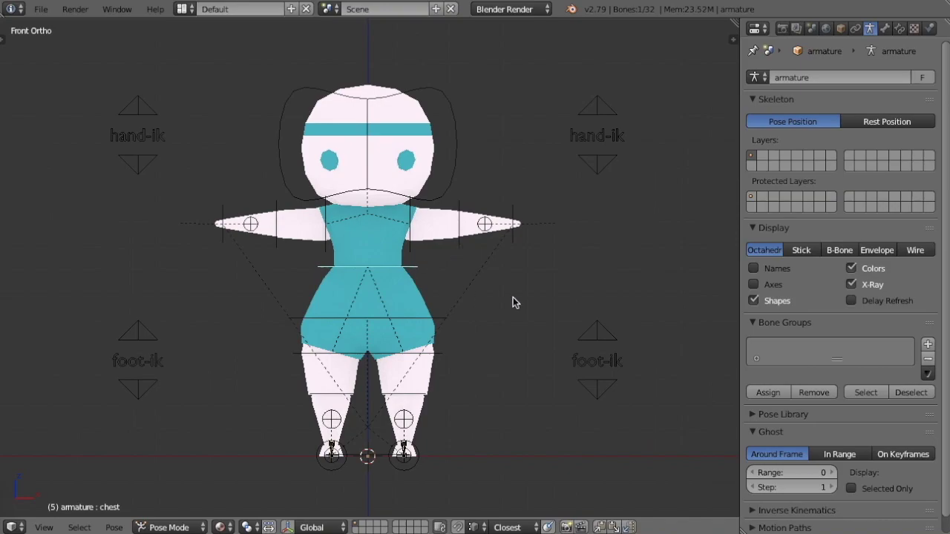
{"action": "key", "text": "r"}
{"action": "key", "text": "Escape"}
{"action": "key", "text": "r"}
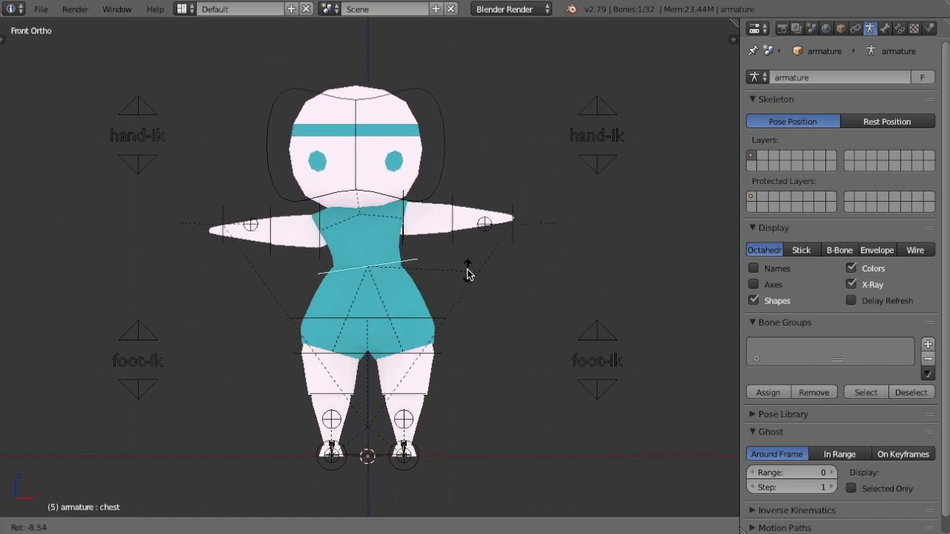
{"action": "key", "text": "Escape"}
- Test-rotate upper-arm.L and then the chest without keeping either, and reselect upper-arm.L
{"action": "right_click", "coordinate": [413, 237]}
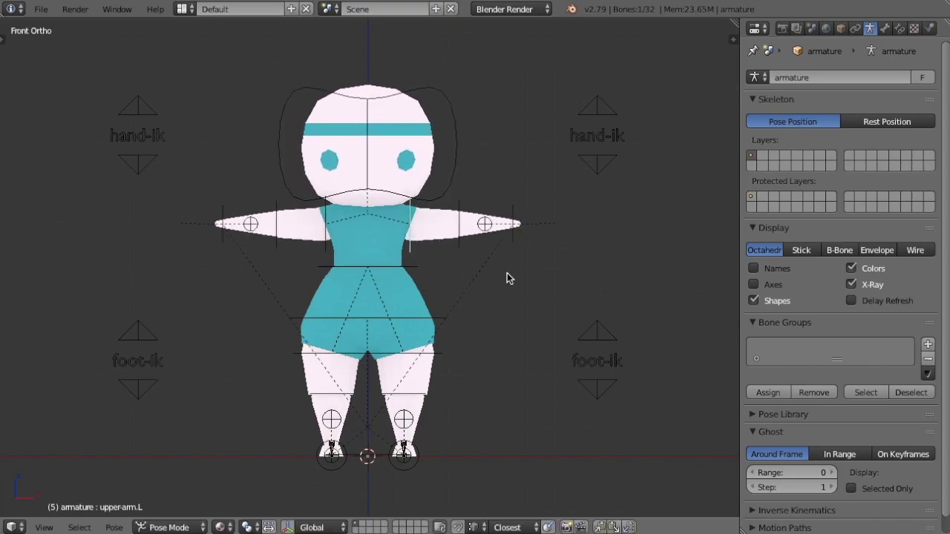
{"action": "key", "text": "r"}
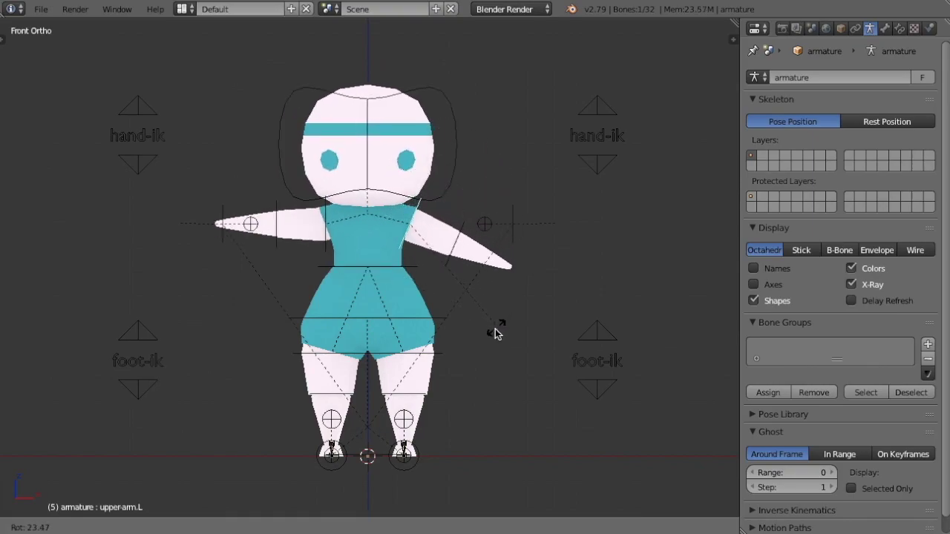
{"action": "key", "text": "Escape"}
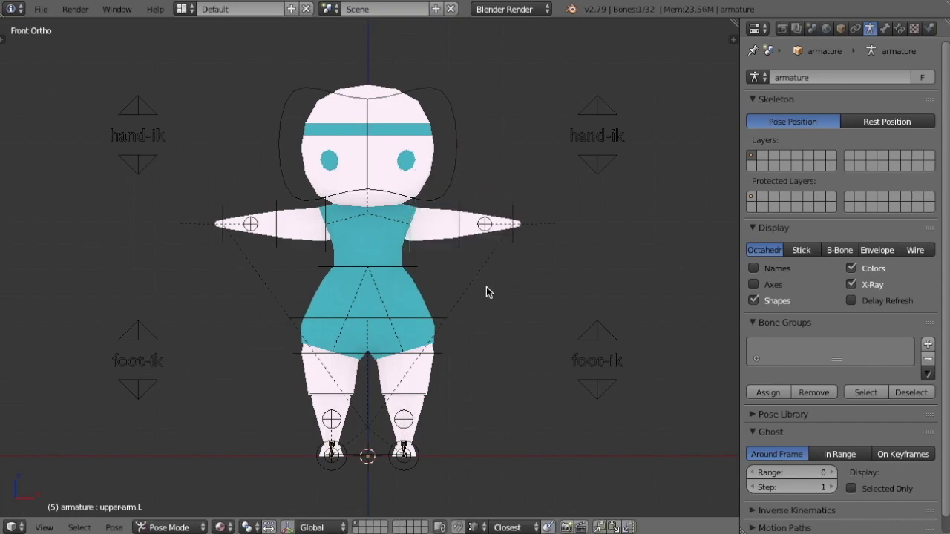
{"action": "right_click", "coordinate": [397, 271]}
{"action": "key", "text": "r"}
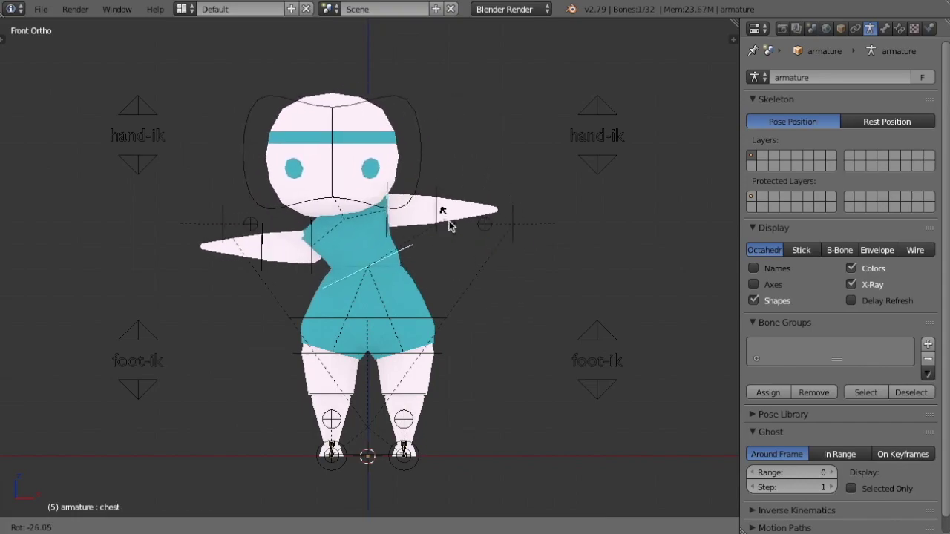
{"action": "key", "text": "Escape"}
{"action": "right_click", "coordinate": [409, 242]}
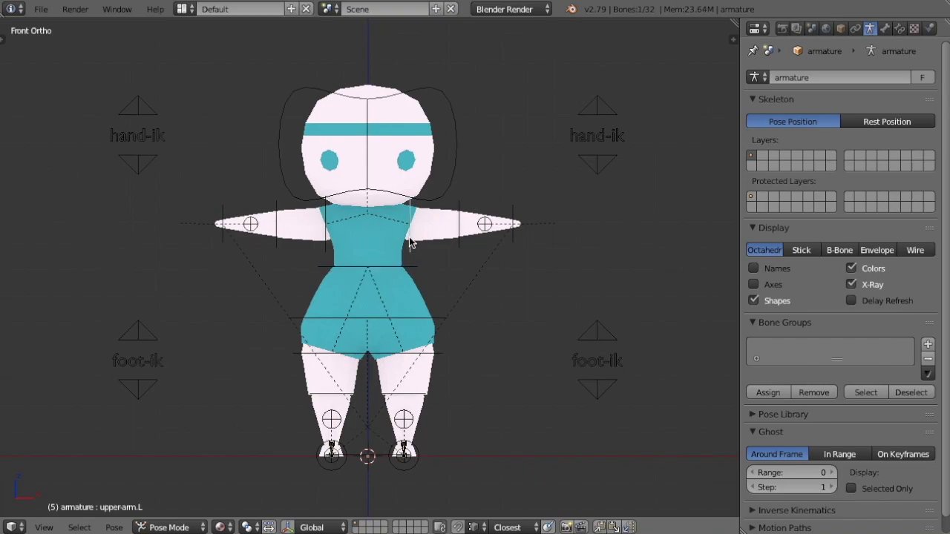
- Test upper-arm.L's Inherit Rotation against a trial chest twist, then switch Inherit Rotation off for the arm
{"action": "left_click", "coordinate": [884, 29]}
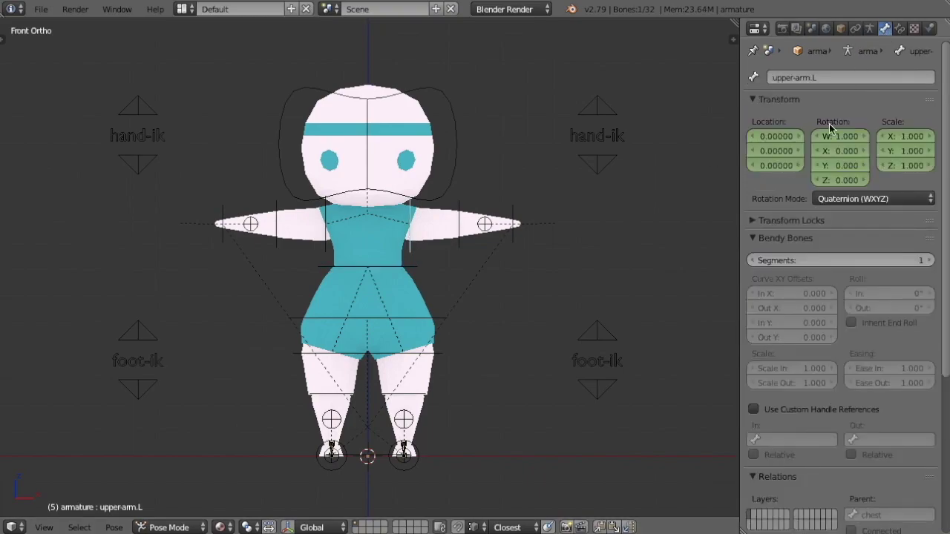
{"action": "scroll", "coordinate": [877, 414], "scroll_direction": "down", "scroll_amount": 8}
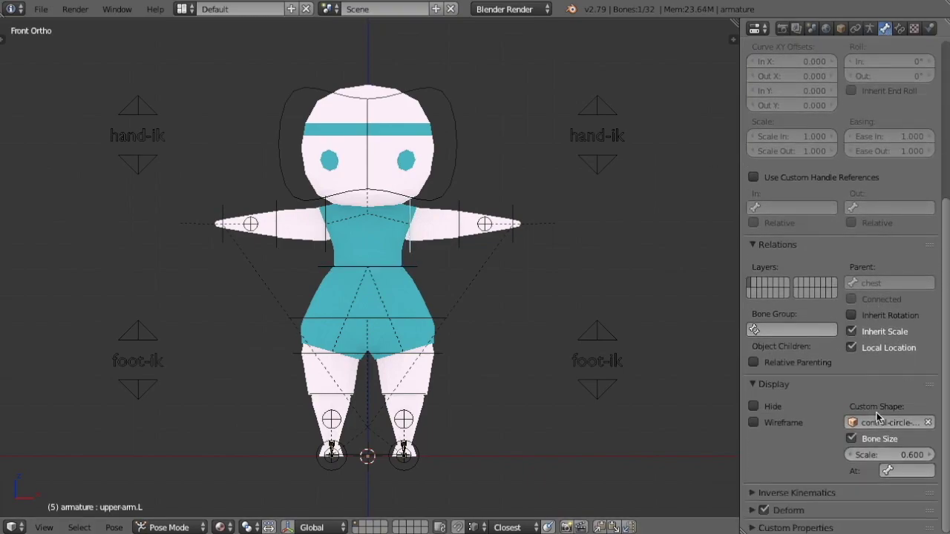
{"action": "left_click", "coordinate": [851, 317]}
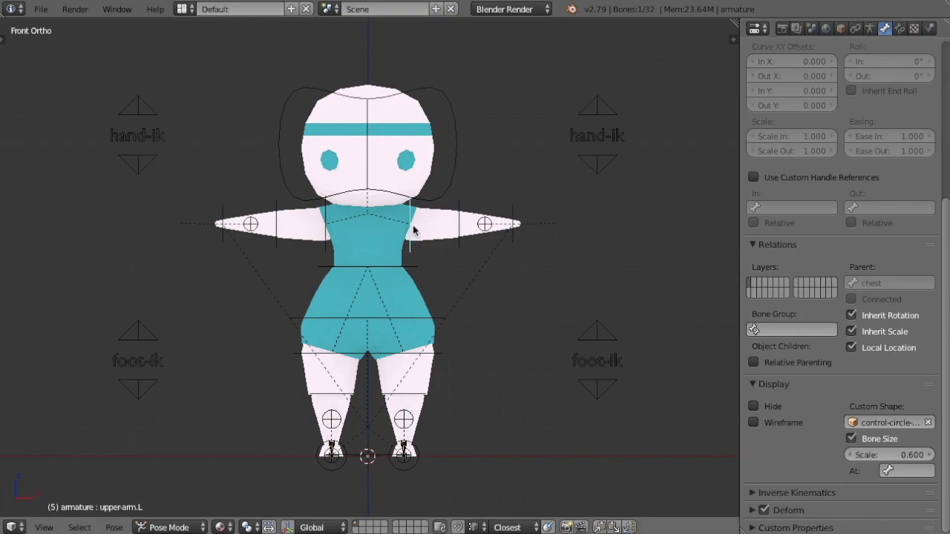
{"action": "right_click", "coordinate": [376, 273]}
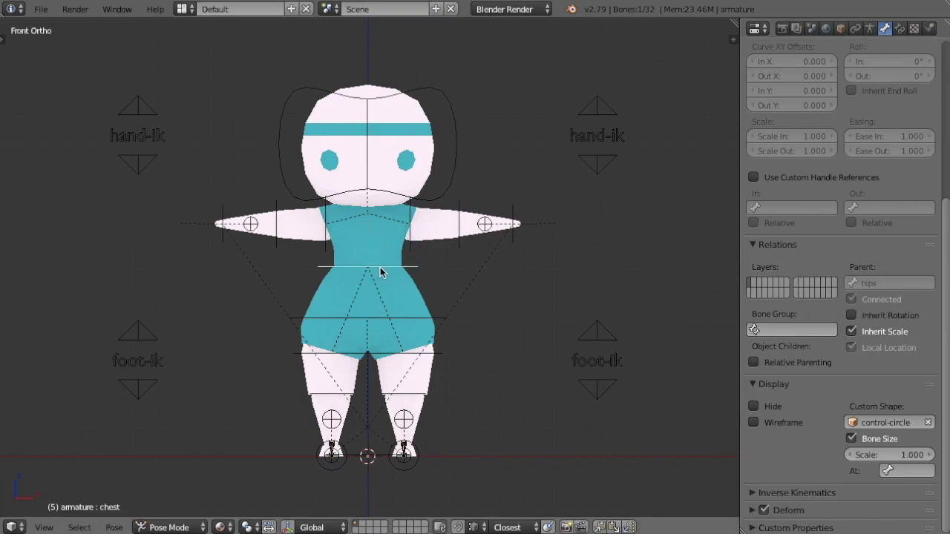
{"action": "key", "text": "r"}
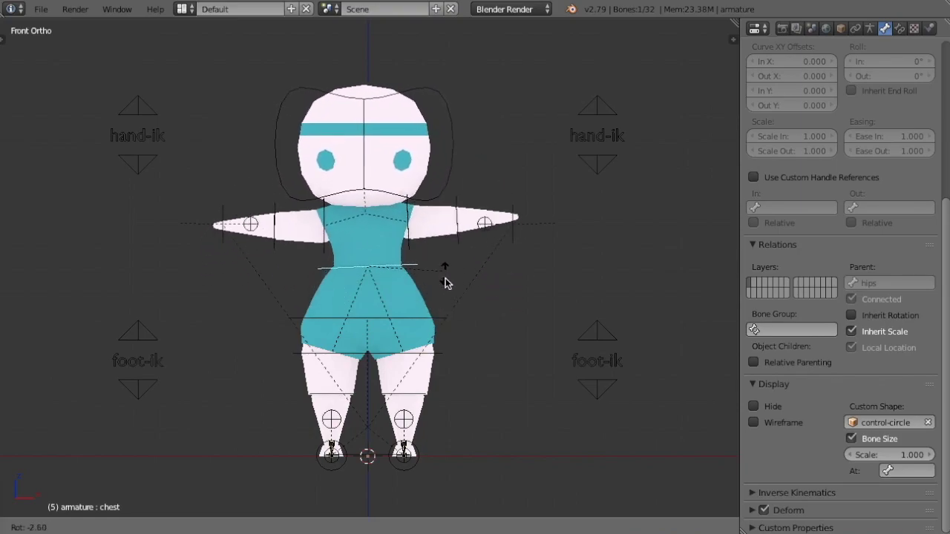
{"action": "right_click", "coordinate": [438, 262]}
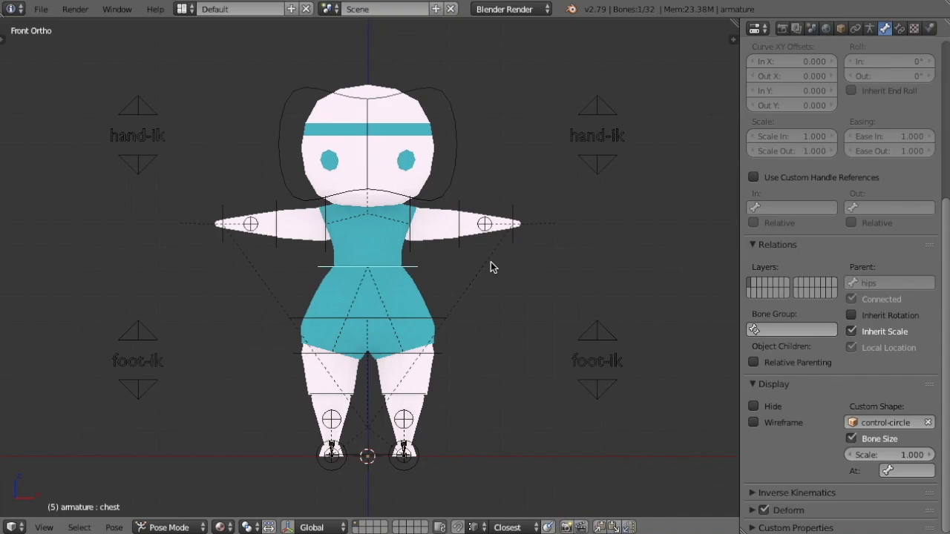
{"action": "right_click", "coordinate": [413, 242]}
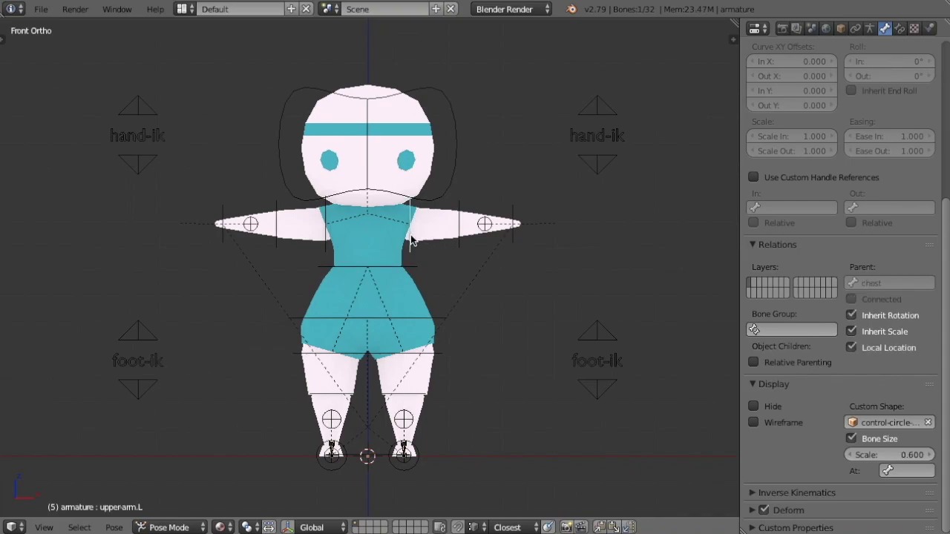
{"action": "left_click", "coordinate": [851, 316]}
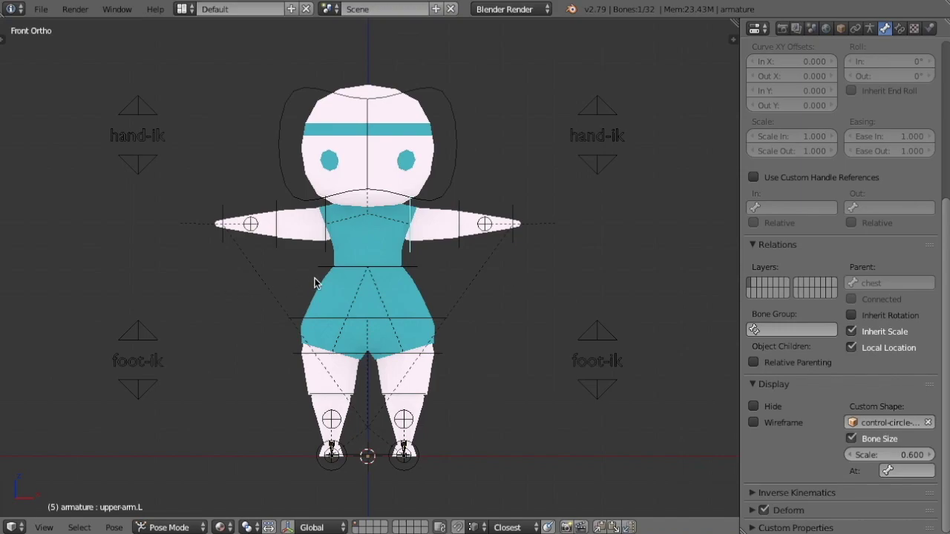
{"action": "right_click", "coordinate": [405, 272]}
- Test-tilt the chest bone with trackball rotation to see how the arms respond
{"action": "key", "text": "r"}
{"action": "key", "text": "Escape"}
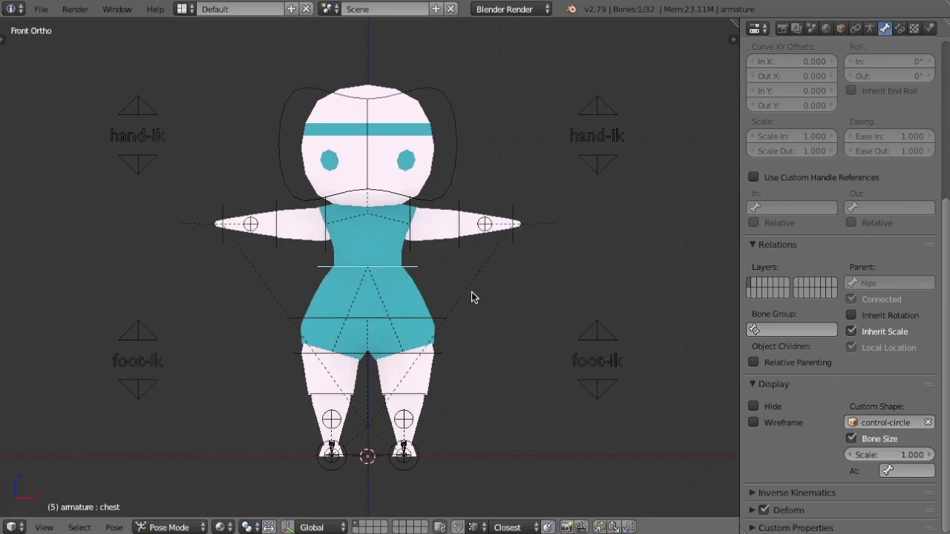
{"action": "key", "text": "r"}
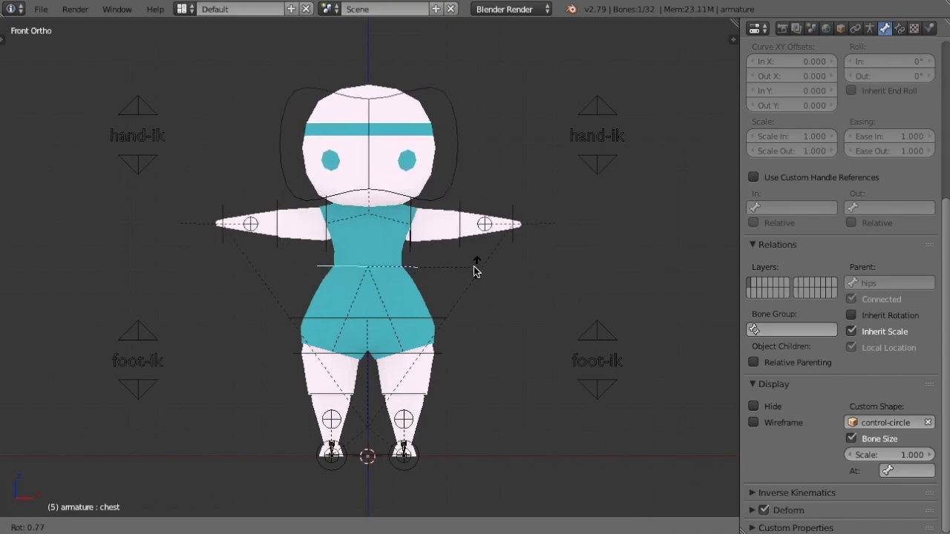
{"action": "key", "text": "r"}
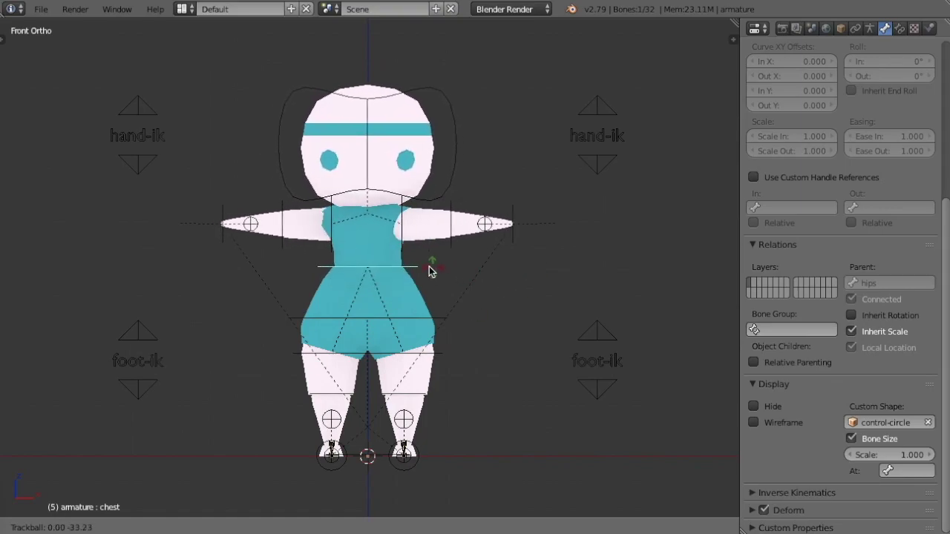
{"action": "middle_click_drag", "start_coordinate": [463, 286], "coordinate": [488, 319]}
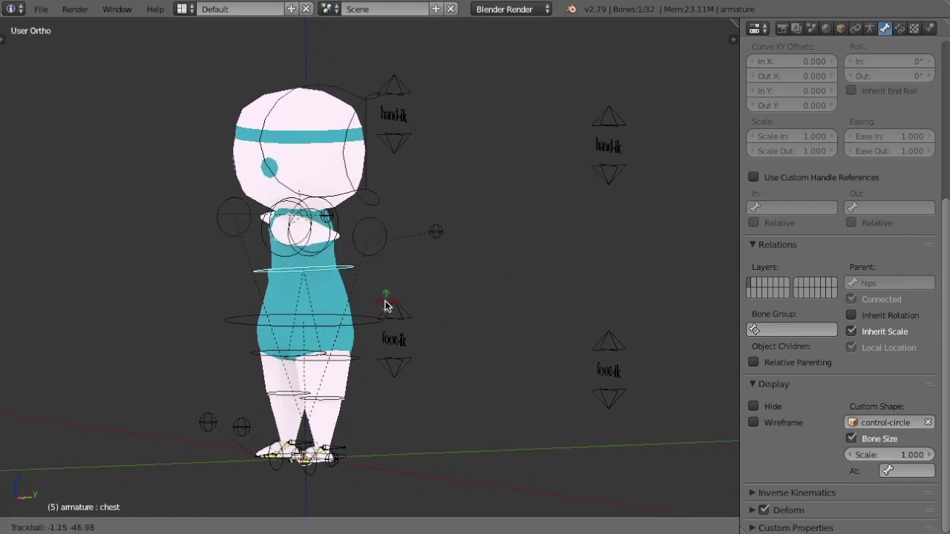
{"action": "left_click", "coordinate": [458, 317]}
{"action": "middle_click_drag", "start_coordinate": [458, 317], "coordinate": [446, 306]}
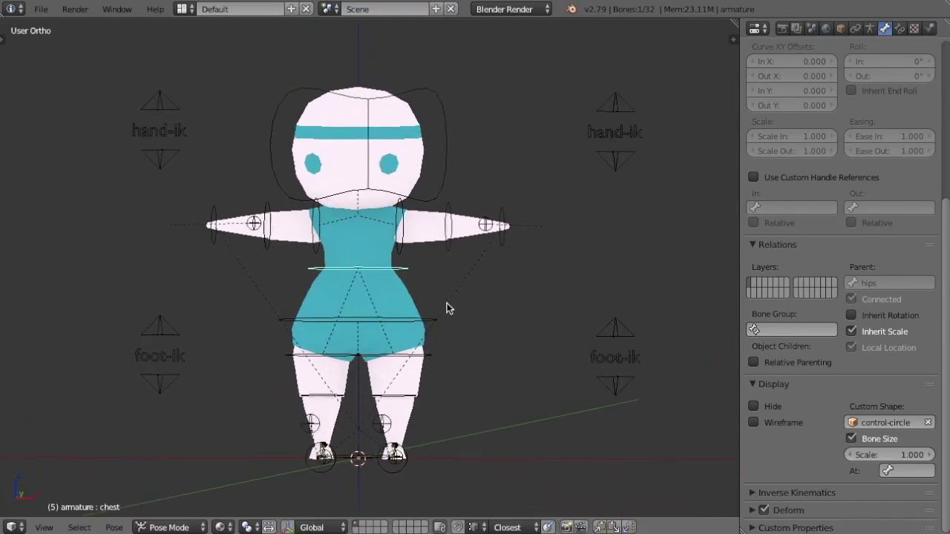
- Turn on Inherit Rotation for the head bone, then test-rotate the chest and cancel
{"action": "right_click", "coordinate": [449, 135]}
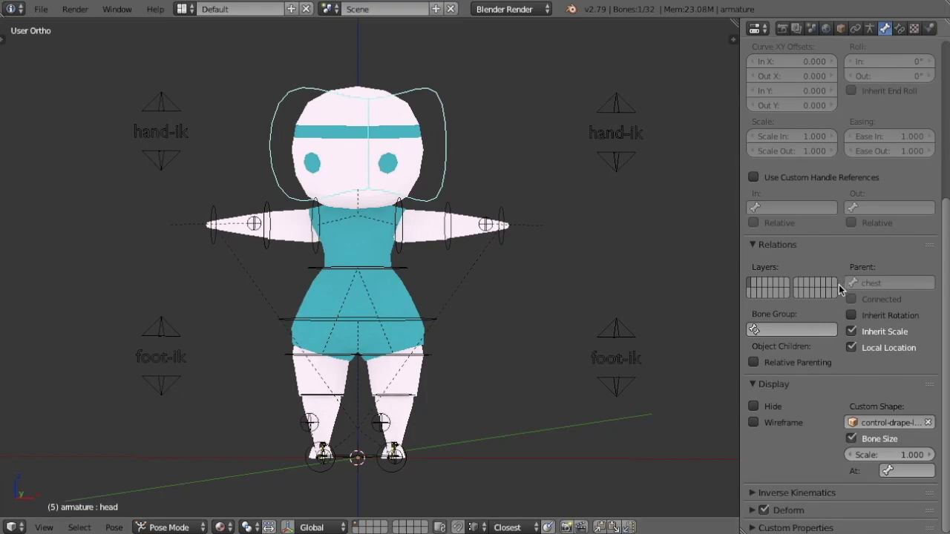
{"action": "left_click", "coordinate": [851, 316]}
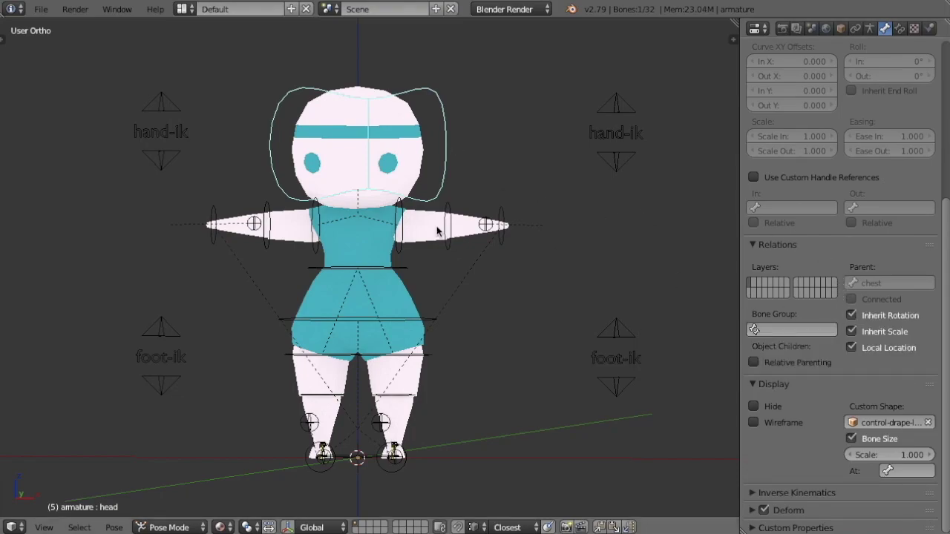
{"action": "right_click", "coordinate": [396, 268]}
{"action": "middle_click_drag", "start_coordinate": [430, 278], "coordinate": [498, 277]}
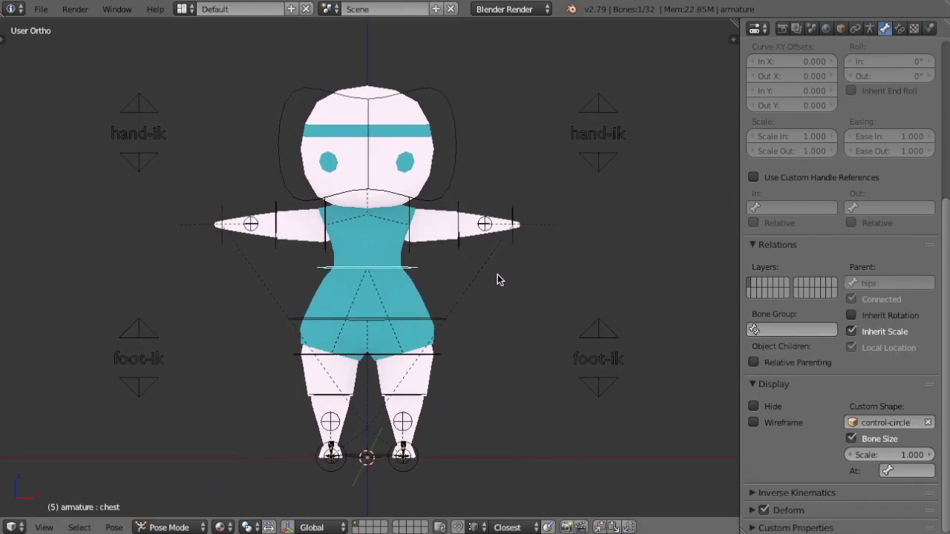
{"action": "key", "text": "r"}
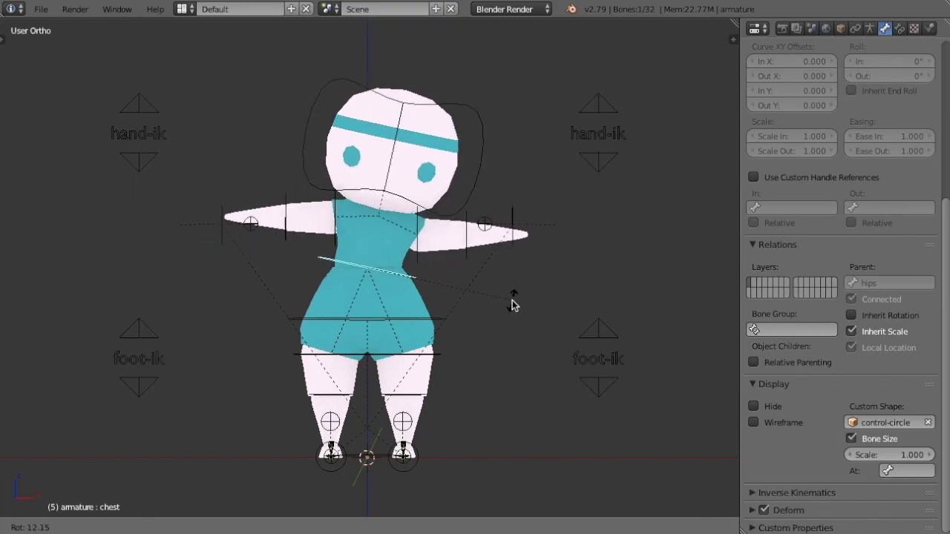
{"action": "right_click", "coordinate": [439, 281]}
{"action": "key", "text": "r"}
{"action": "key", "text": "r"}
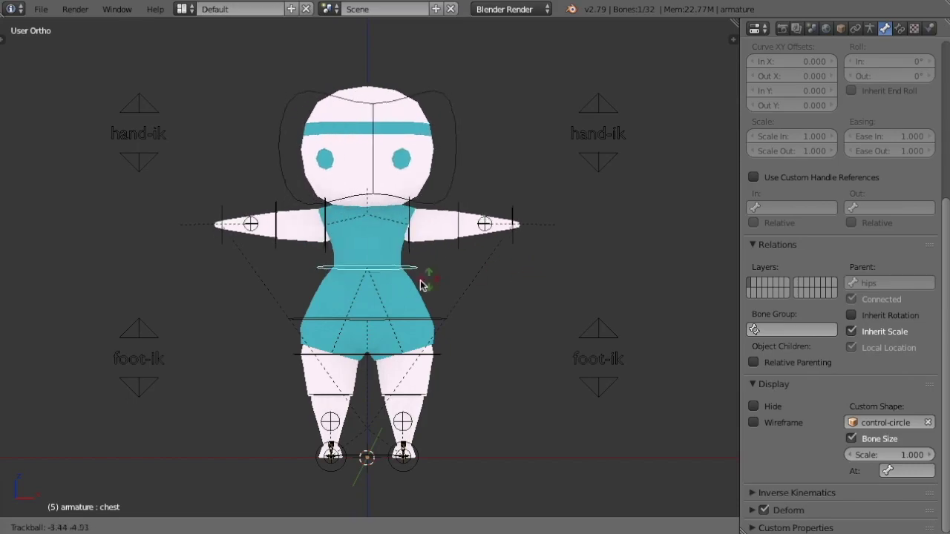
{"action": "right_click", "coordinate": [435, 272]}
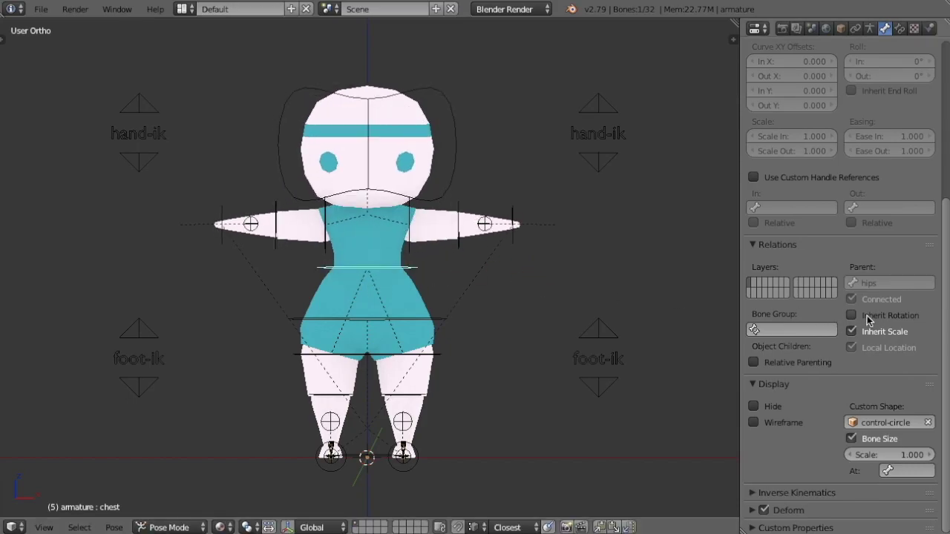
{"action": "right_click", "coordinate": [855, 317]}
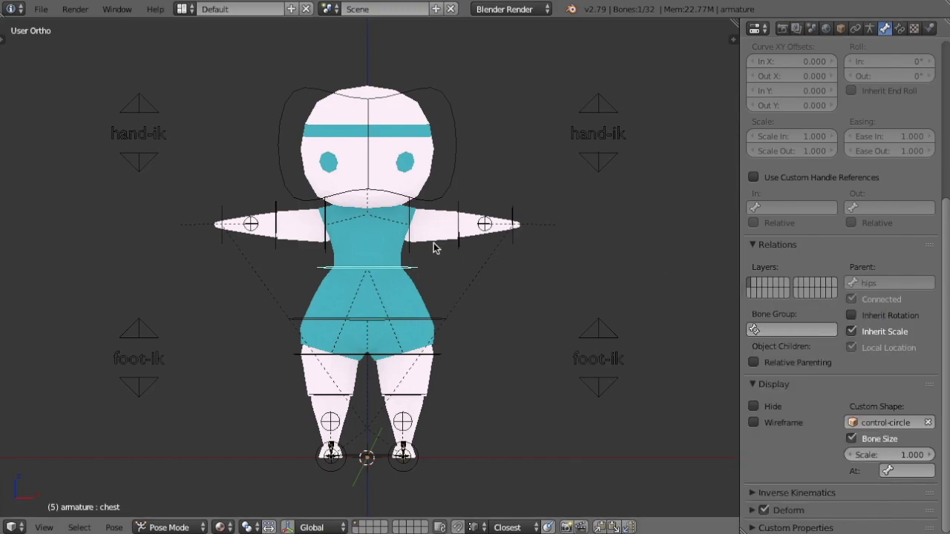
{"action": "right_click", "coordinate": [447, 196]}
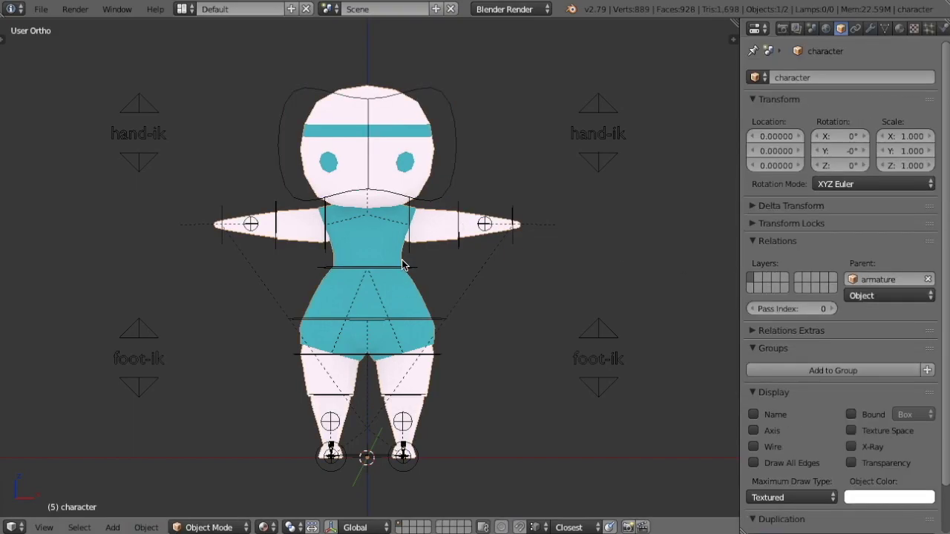
- Test-rotate the chest, then turn the head bone to check its rotation
{"action": "right_click", "coordinate": [406, 269]}
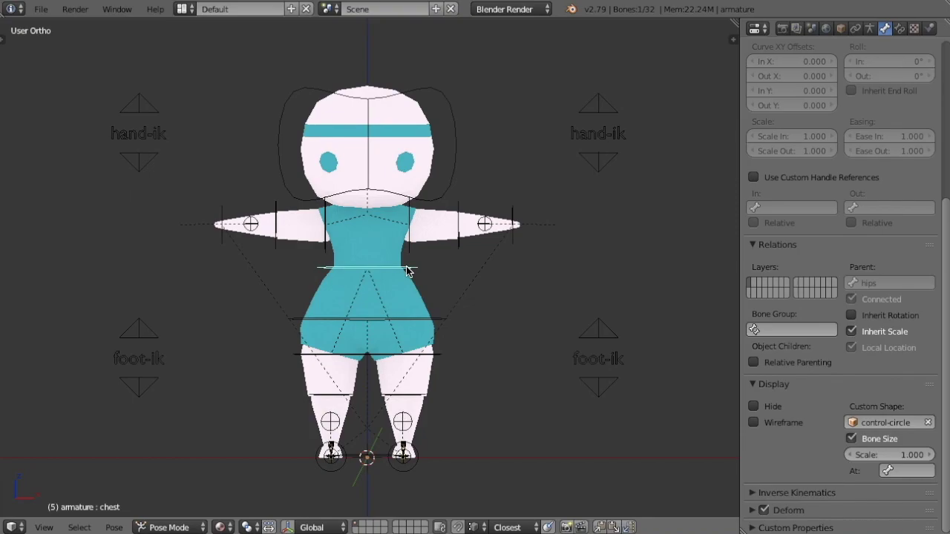
{"action": "key", "text": "r"}
{"action": "key", "text": "Escape"}
{"action": "right_click", "coordinate": [445, 193]}
{"action": "key", "text": "r"}
{"action": "left_click", "coordinate": [512, 155]}
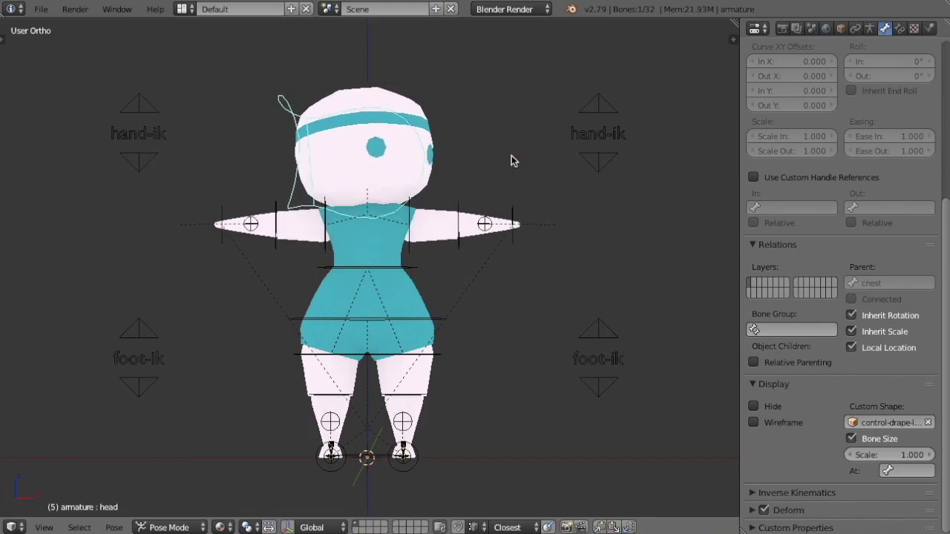
- Insert and delete keyframes on the head's Inherit Rotation until the setting is left un-keyed
{"action": "right_click", "coordinate": [854, 318]}
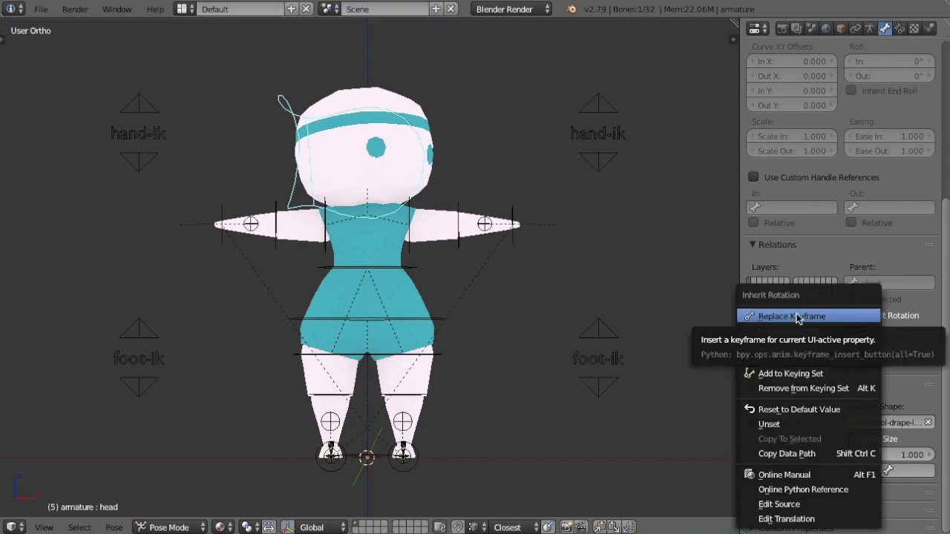
{"action": "left_click", "coordinate": [769, 331]}
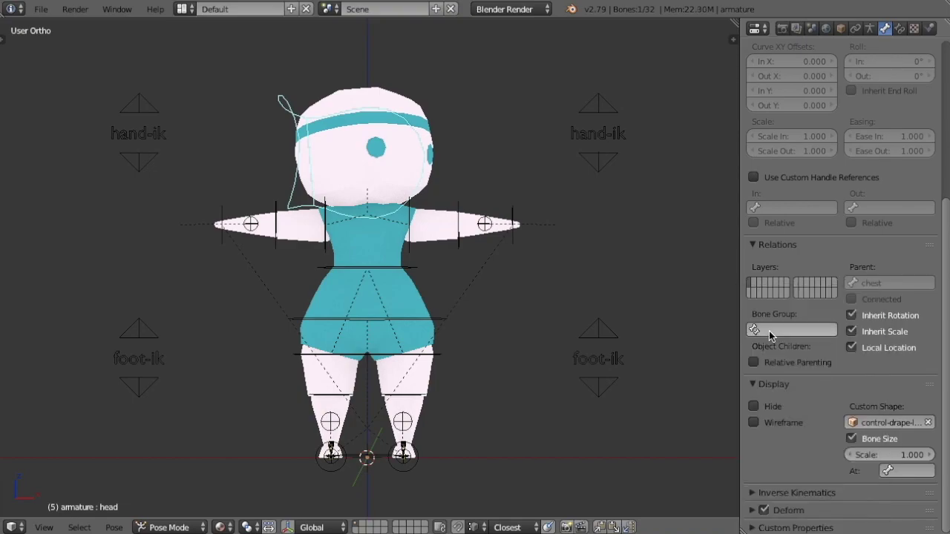
{"action": "right_click", "coordinate": [855, 318]}
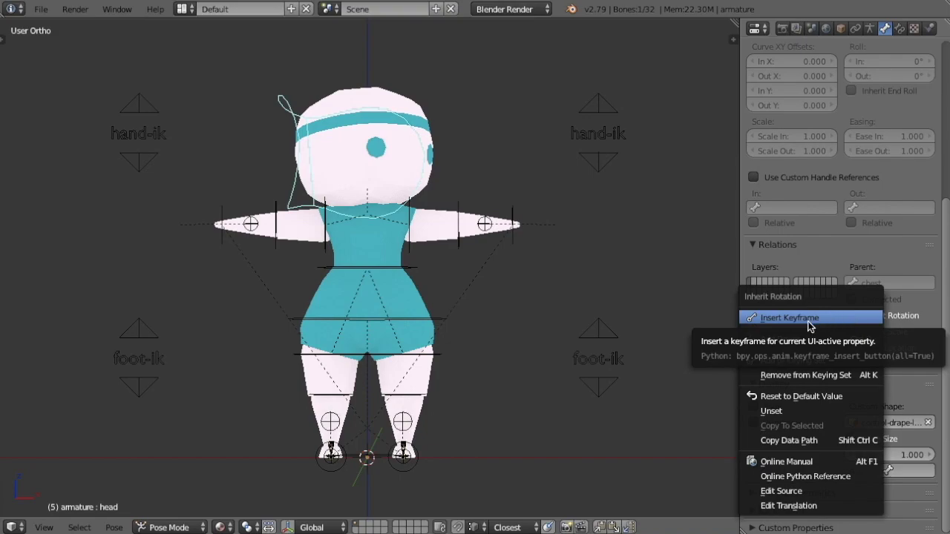
{"action": "left_click", "coordinate": [856, 318]}
{"action": "right_click", "coordinate": [855, 317]}
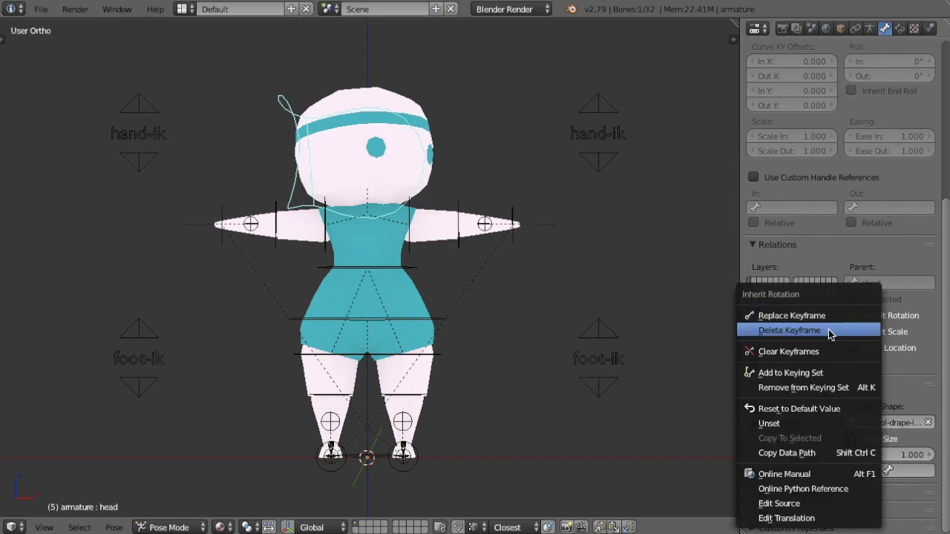
{"action": "left_click", "coordinate": [830, 333]}
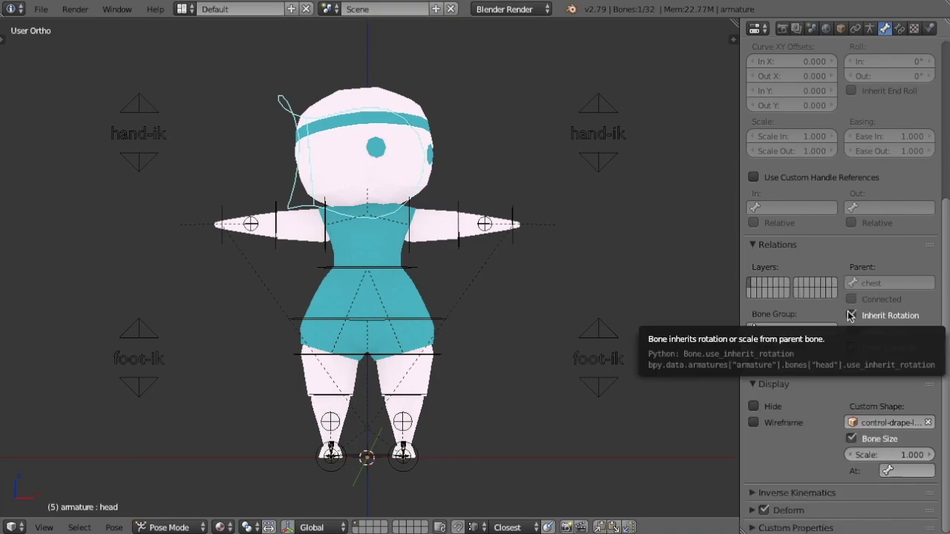
{"action": "right_click", "coordinate": [852, 318]}
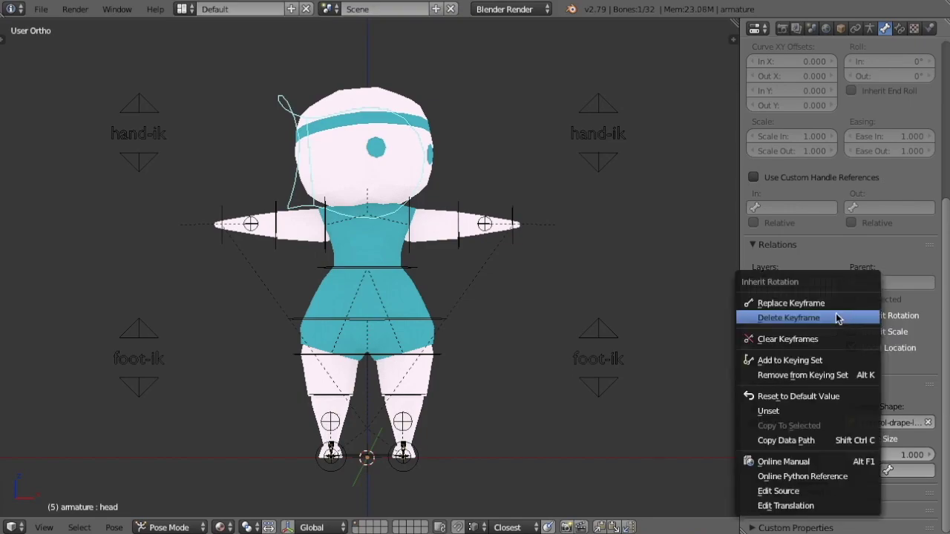
{"action": "left_click", "coordinate": [820, 303]}
{"action": "right_click", "coordinate": [852, 318]}
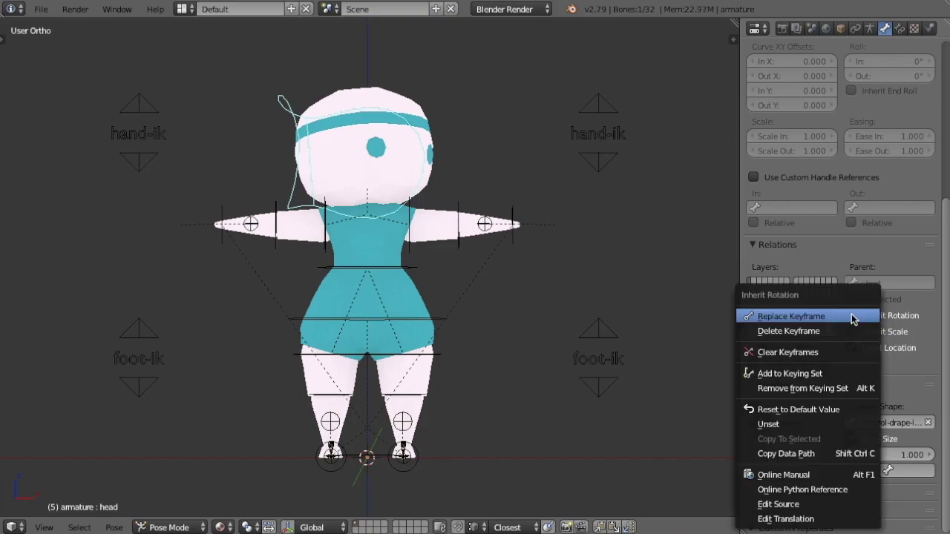
{"action": "left_click", "coordinate": [800, 330]}
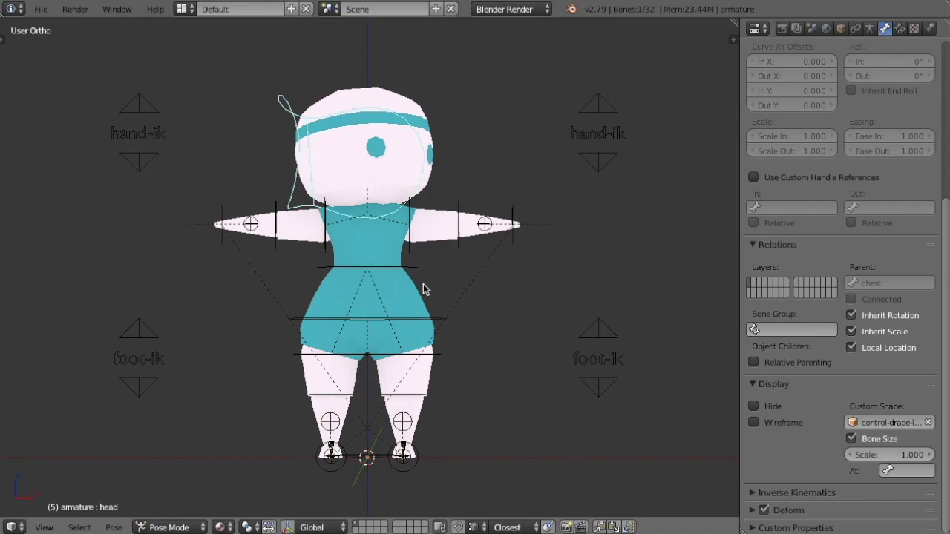
- Clear the rotation of every bone in the rig, deselect all, and return to front view
{"action": "key", "text": "a"}
{"action": "key", "text": "a"}
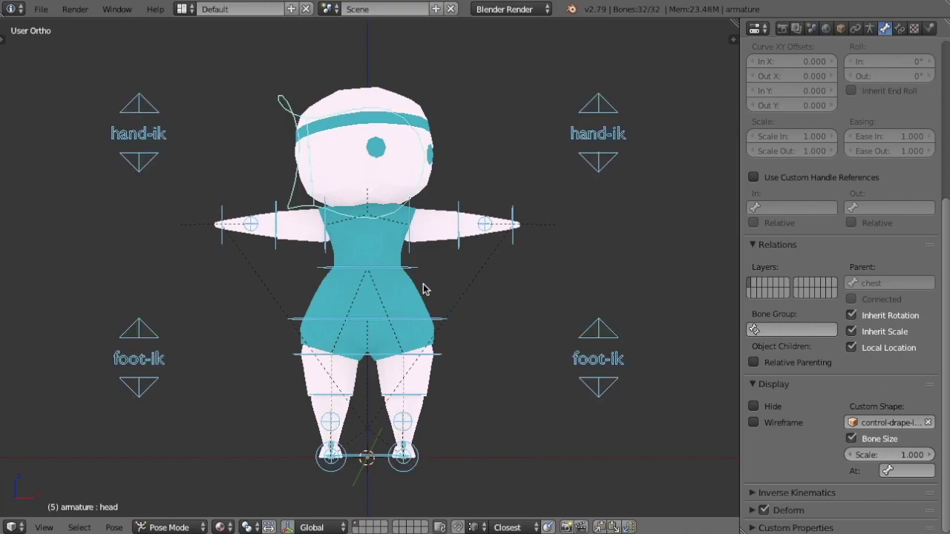
{"action": "key", "text": "alt+r"}
{"action": "key", "text": "a"}
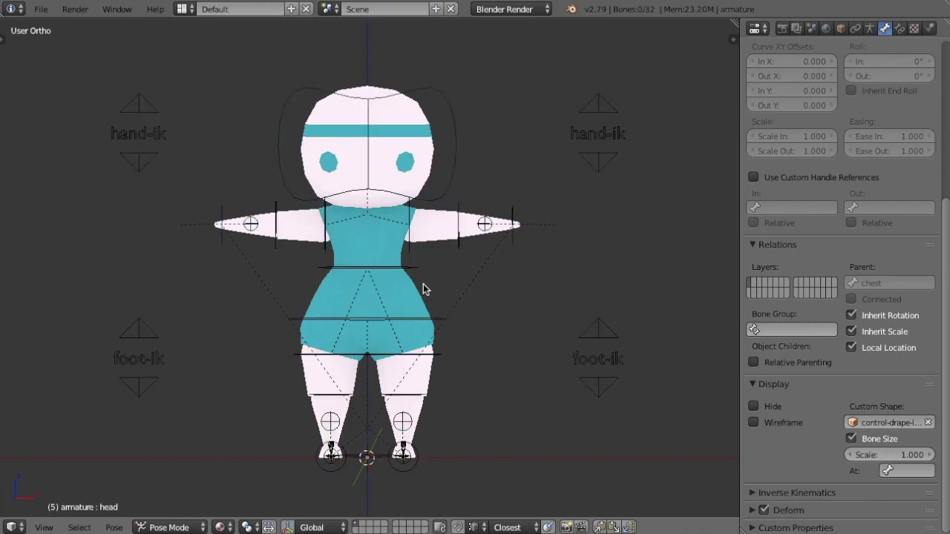
{"action": "mouse_move", "coordinate": [531, 257]}
{"action": "middle_mouse_down"}
{"action": "mouse_move", "coordinate": [480, 272]}
{"action": "mouse_move", "coordinate": [354, 268]}
{"action": "mouse_move", "coordinate": [500, 282]}
{"action": "mouse_move", "coordinate": [555, 267]}
{"action": "mouse_move", "coordinate": [547, 257]}
{"action": "middle_mouse_up"}
{"action": "key", "text": "KP_1"}
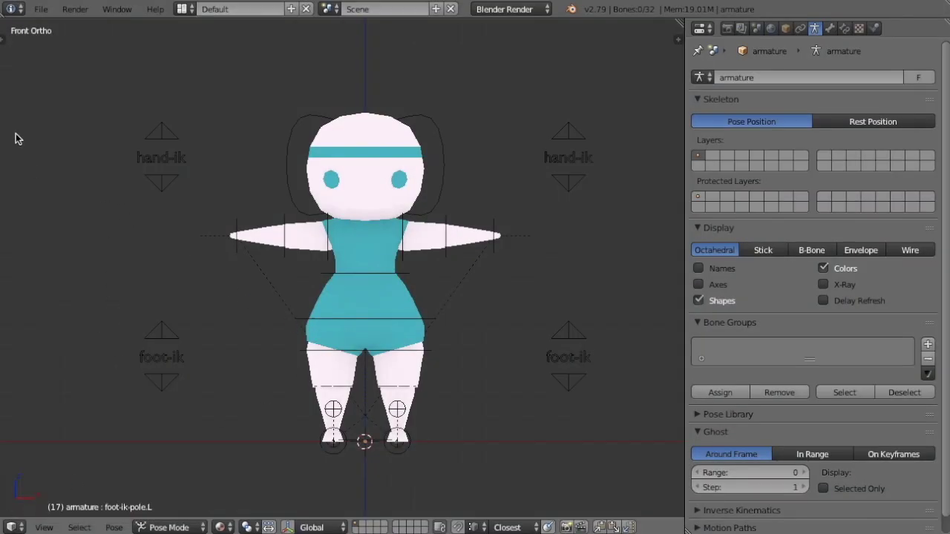
- Split the 3D view and make the left half a Graph Editor in Drivers mode
{"action": "left_click_drag", "start_coordinate": [680, 25], "coordinate": [199, 77]}
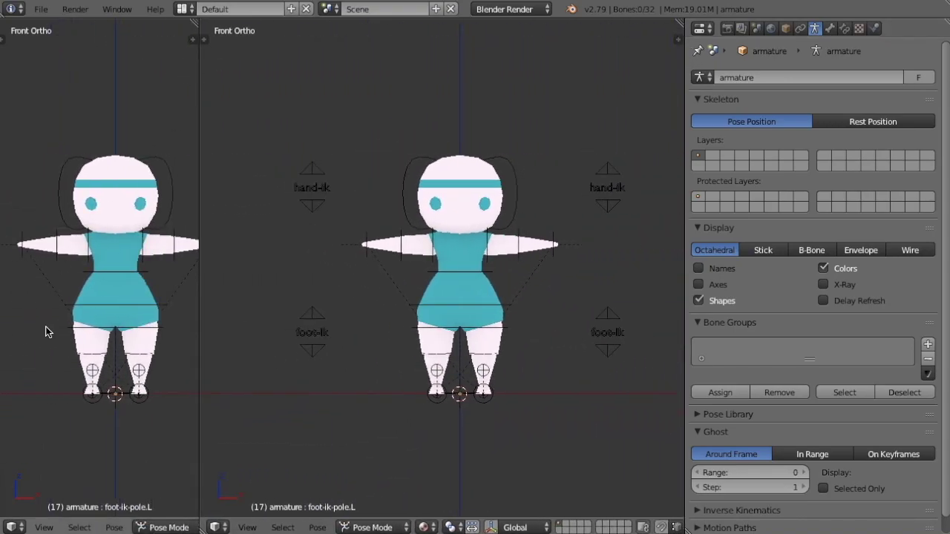
{"action": "left_click", "coordinate": [18, 527]}
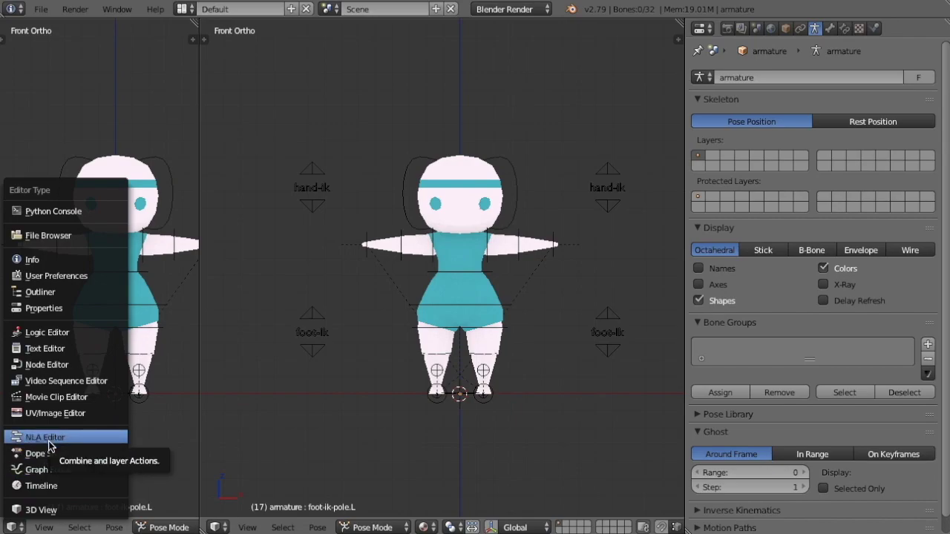
{"action": "left_click", "coordinate": [52, 470]}
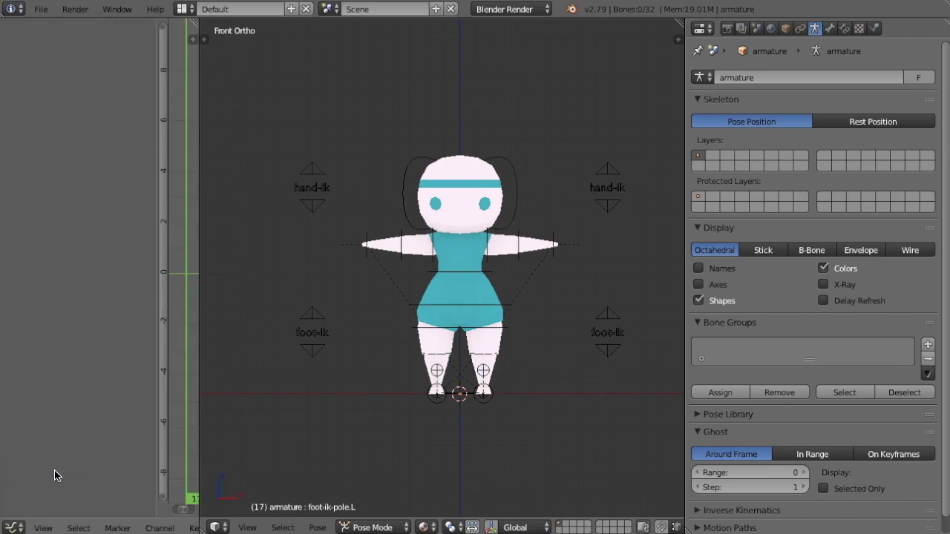
{"action": "left_click", "coordinate": [13, 527]}
{"action": "scroll", "coordinate": [74, 528], "scroll_direction": "down", "scroll_amount": 5}
{"action": "left_click", "coordinate": [75, 529]}
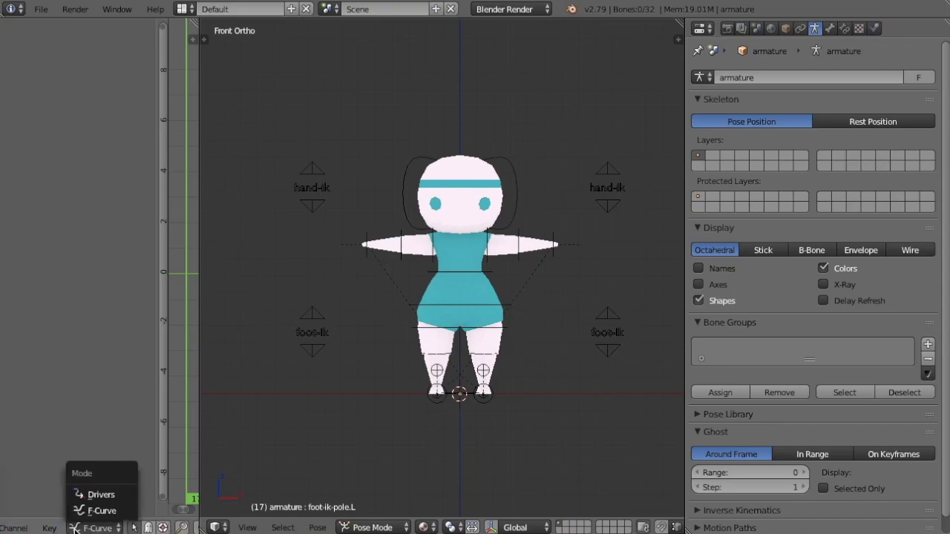
{"action": "left_click", "coordinate": [88, 490]}
{"action": "scroll", "coordinate": [90, 527], "scroll_direction": "down", "scroll_amount": 5}
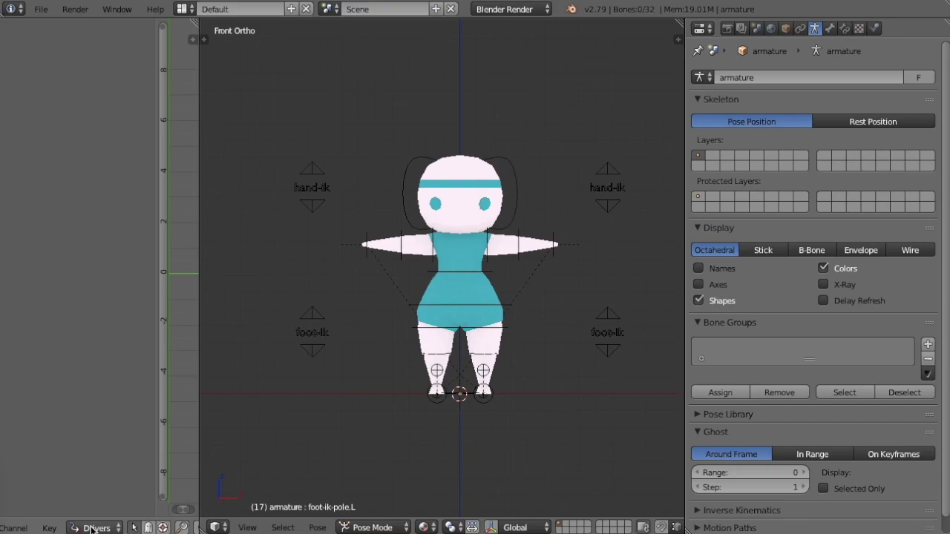
{"action": "scroll", "coordinate": [92, 528], "scroll_direction": "down", "scroll_amount": 4}
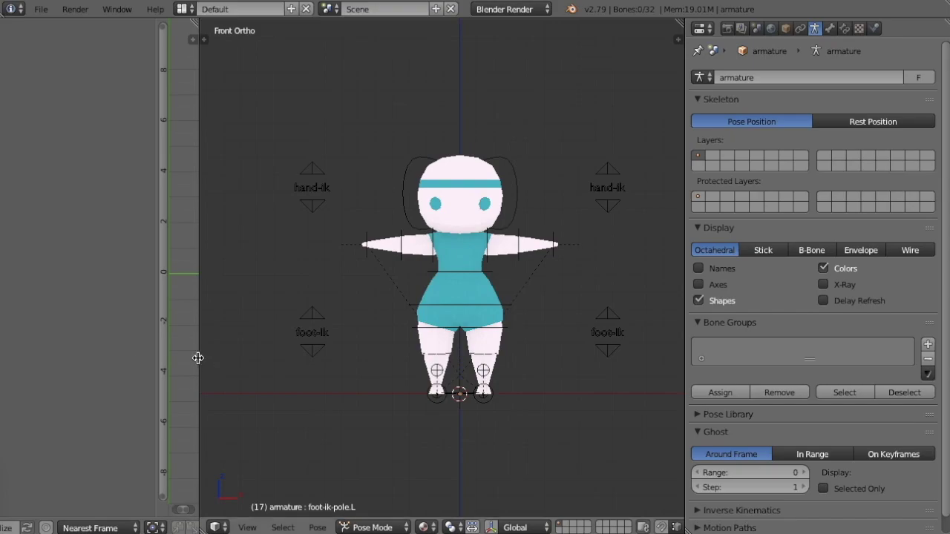
- Widen the drivers editor, show its side properties, and narrow the properties panel
{"action": "left_click_drag", "start_coordinate": [200, 61], "coordinate": [271, 37]}
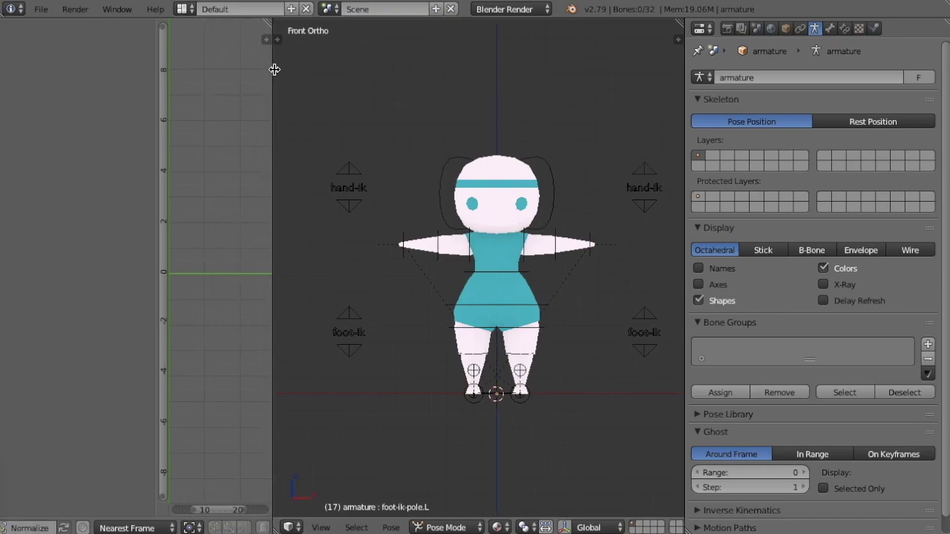
{"action": "scroll", "coordinate": [165, 77], "scroll_direction": "down", "scroll_amount": 4}
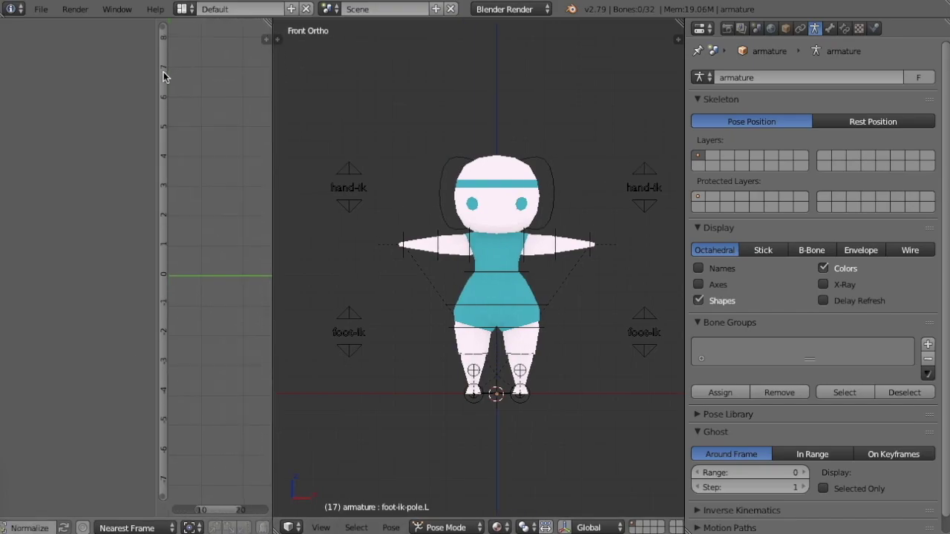
{"action": "left_click", "coordinate": [269, 37]}
{"action": "mouse_move", "coordinate": [187, 38]}
{"action": "left_mouse_down"}
{"action": "mouse_move", "coordinate": [170, 37]}
{"action": "mouse_move", "coordinate": [194, 38]}
{"action": "left_mouse_up"}
{"action": "left_click_drag", "start_coordinate": [272, 121], "coordinate": [317, 121]}
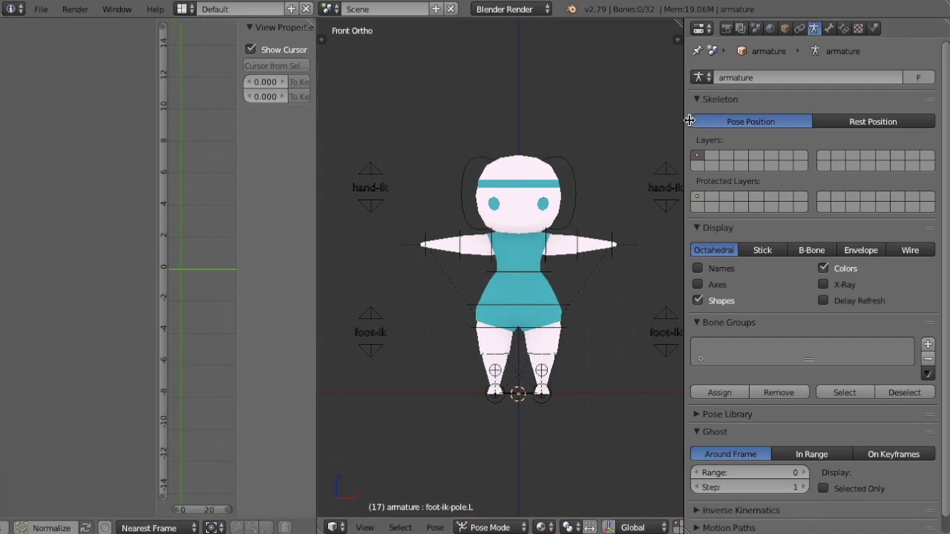
{"action": "left_click_drag", "start_coordinate": [682, 117], "coordinate": [742, 121]}
{"action": "scroll", "coordinate": [527, 237], "scroll_direction": "up", "scroll_amount": 3}
{"action": "scroll", "coordinate": [435, 260], "scroll_direction": "down", "scroll_amount": 2}
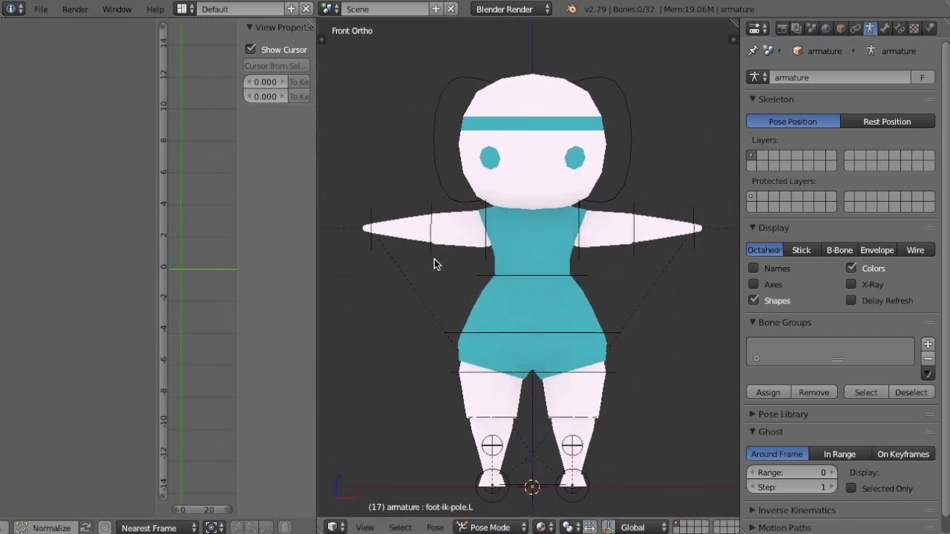
{"action": "scroll", "coordinate": [562, 233], "scroll_direction": "up", "scroll_amount": 2}
- Inspect forearm.L's IK constraint and hand-ik-driver.L's transform, then show the forearm's driver expression settings
{"action": "right_click", "coordinate": [592, 218]}
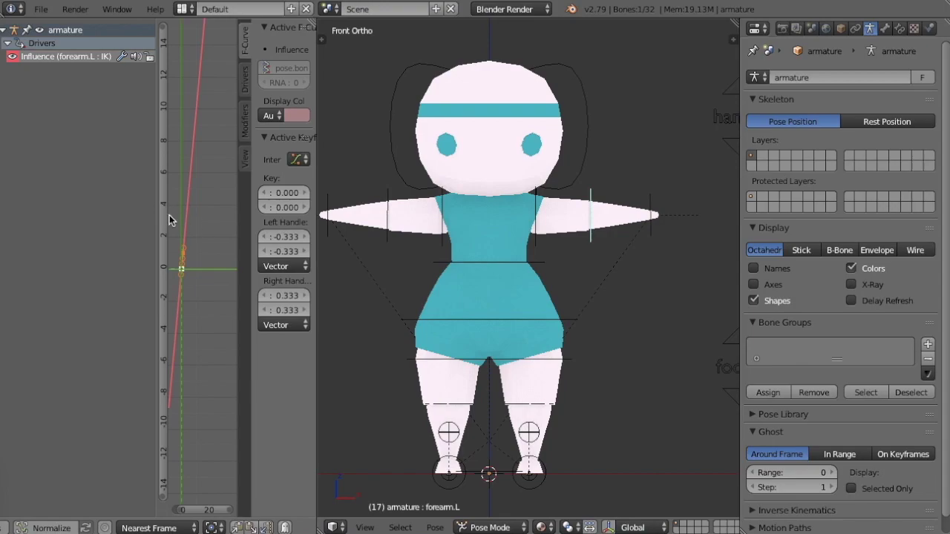
{"action": "left_click_drag", "start_coordinate": [159, 223], "coordinate": [81, 212]}
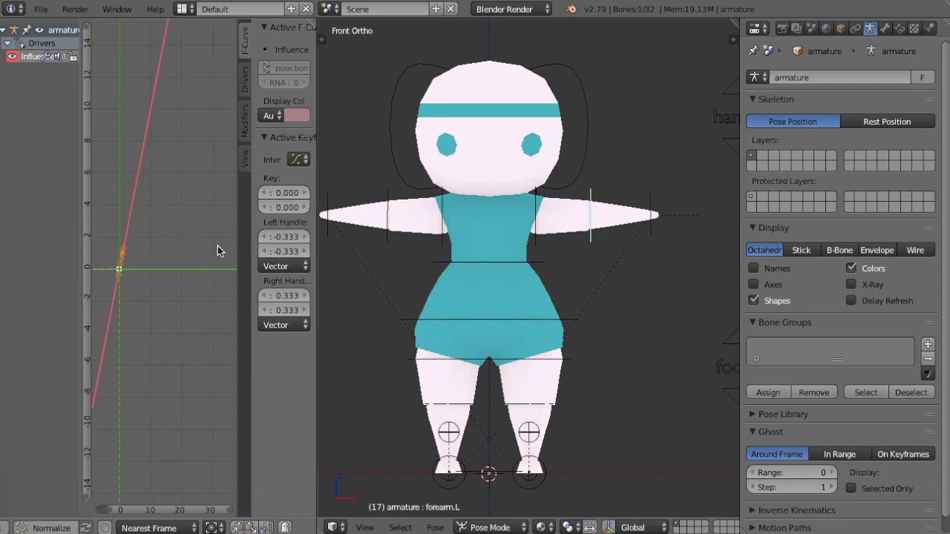
{"action": "scroll", "coordinate": [488, 248], "scroll_direction": "down", "scroll_amount": 4}
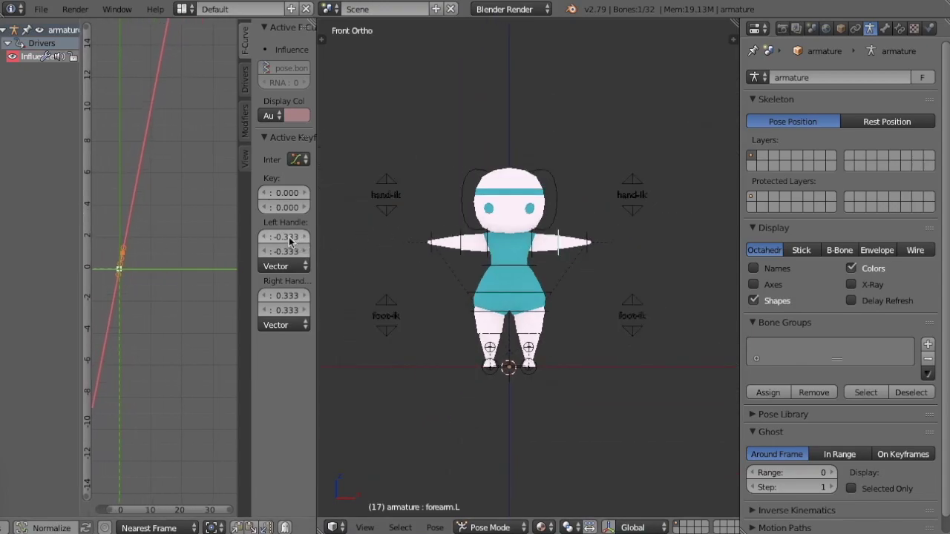
{"action": "left_click_drag", "start_coordinate": [236, 224], "coordinate": [132, 234]}
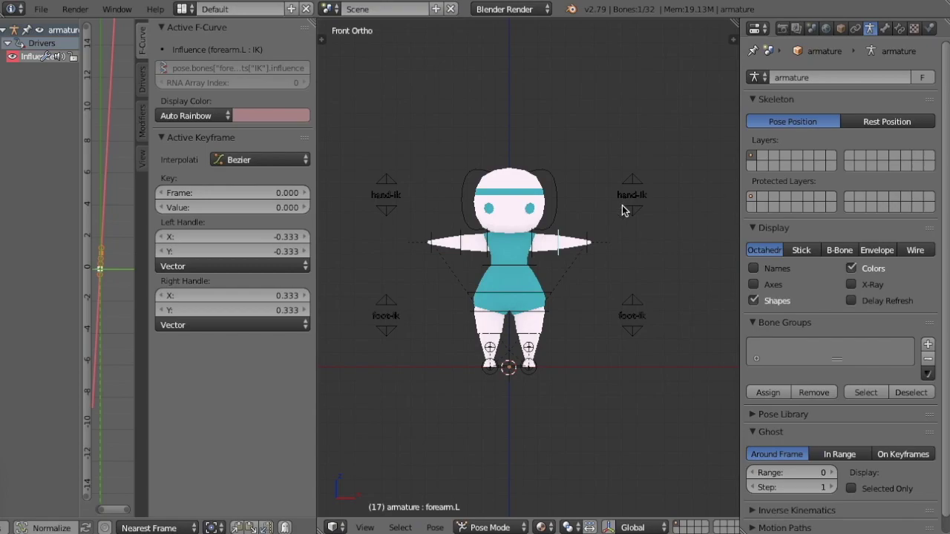
{"action": "left_click", "coordinate": [901, 28]}
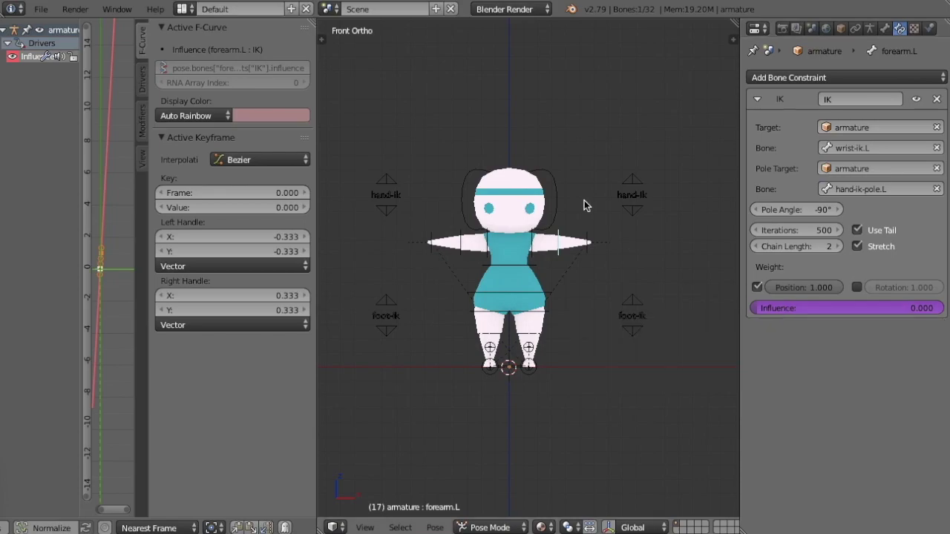
{"action": "right_click", "coordinate": [634, 196]}
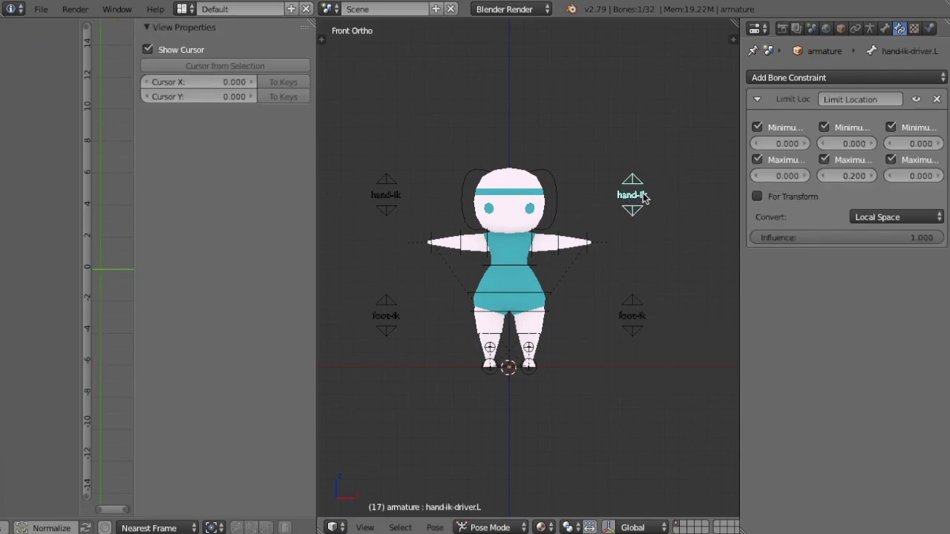
{"action": "left_click", "coordinate": [885, 28]}
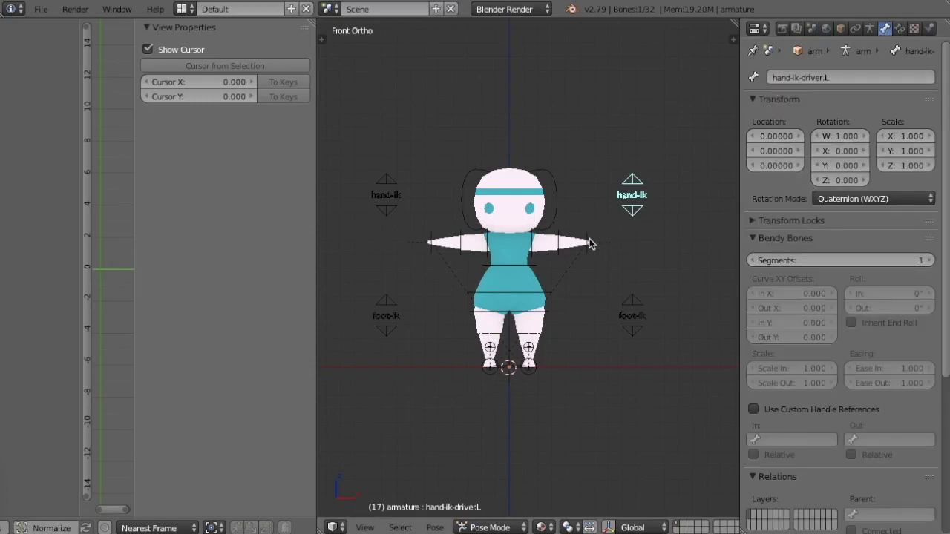
{"action": "right_click", "coordinate": [561, 245]}
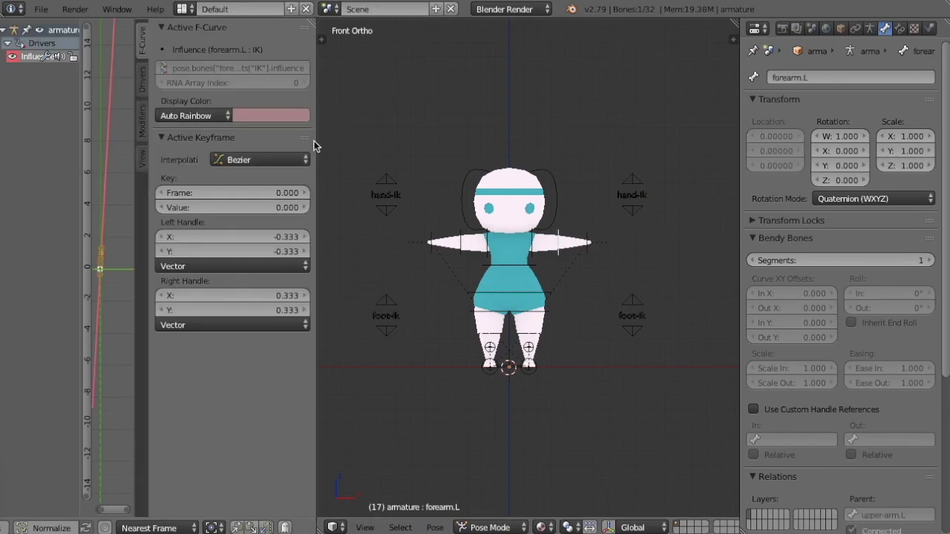
{"action": "left_click", "coordinate": [144, 87]}
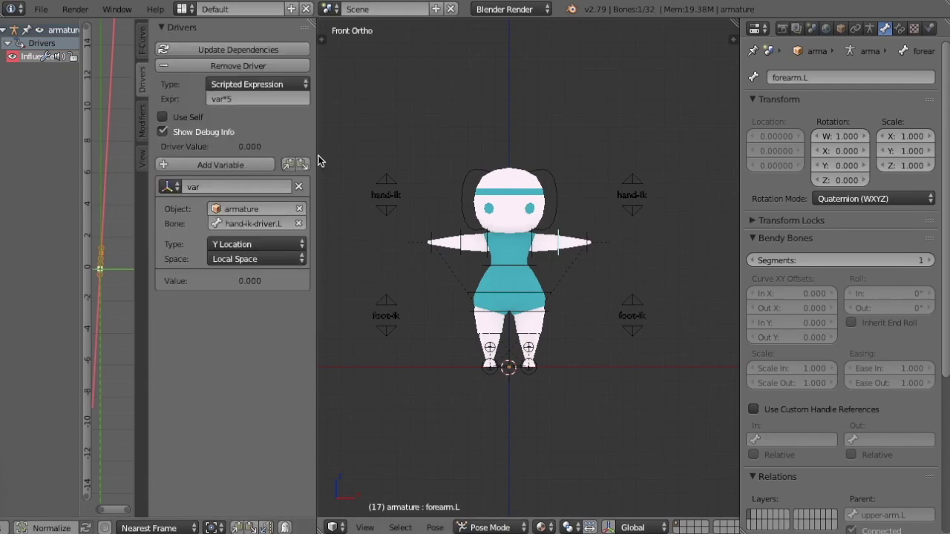
- Re-enter the driver expression as var*5, then view forearm.L's IK constraint and select the left hand-ik control
{"action": "left_click_drag", "start_coordinate": [317, 154], "coordinate": [386, 151]}
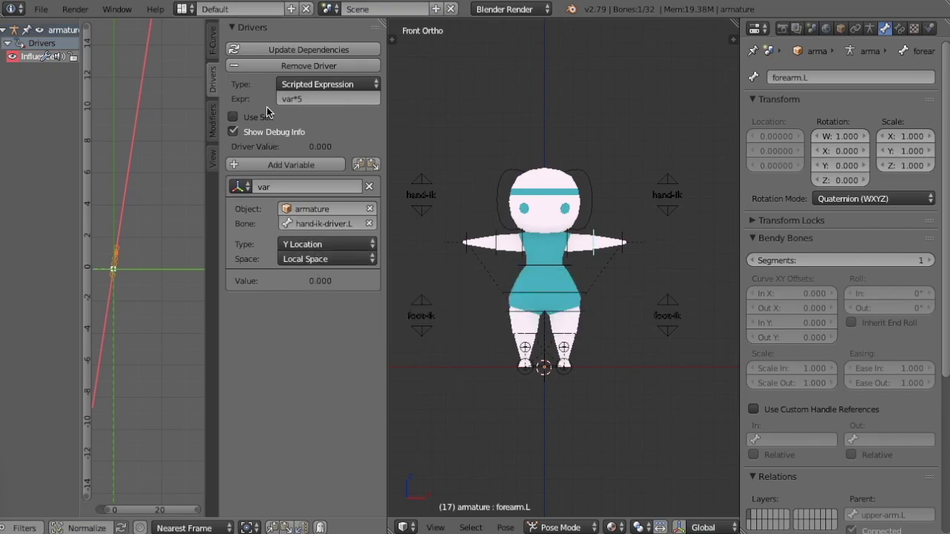
{"action": "left_click", "coordinate": [295, 99]}
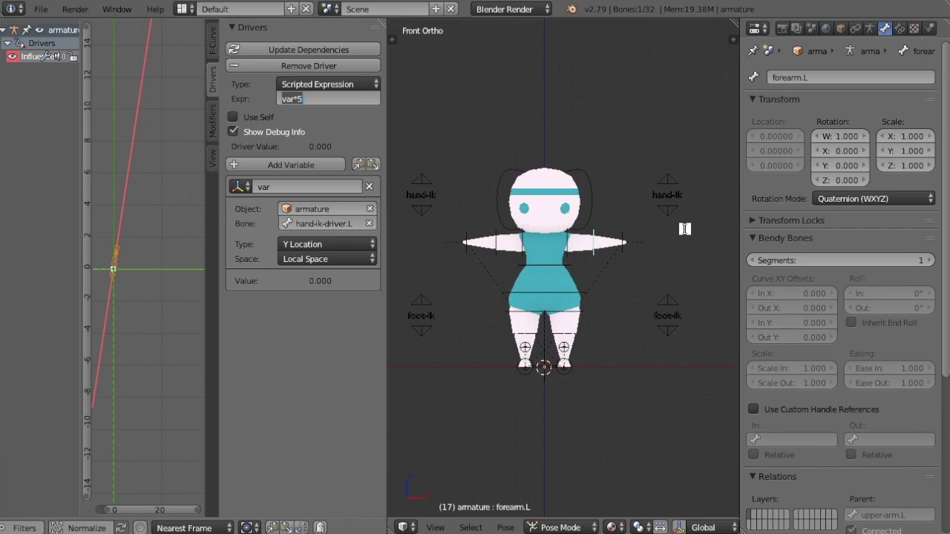
{"action": "key", "text": "BackSpace"}
{"action": "type", "text": "5"}
{"action": "key", "text": "Return"}
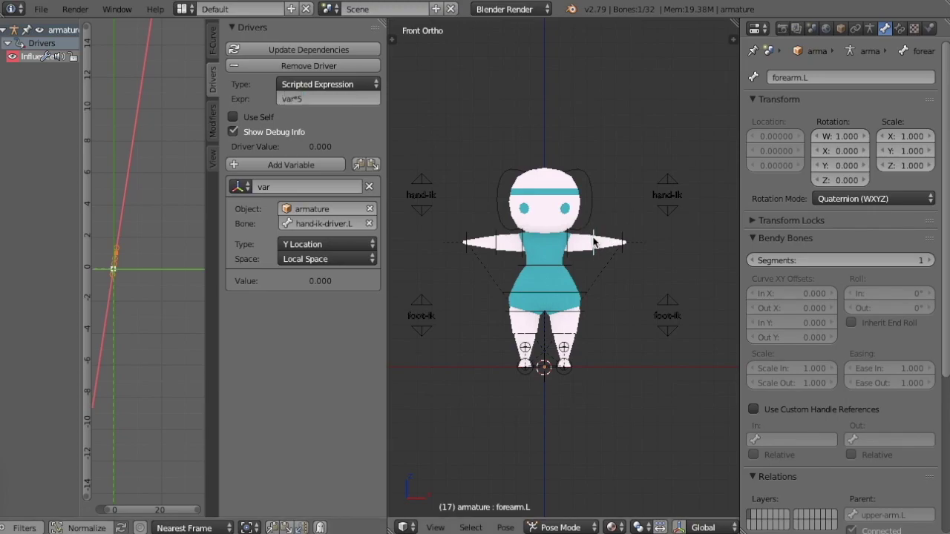
{"action": "left_click", "coordinate": [900, 28]}
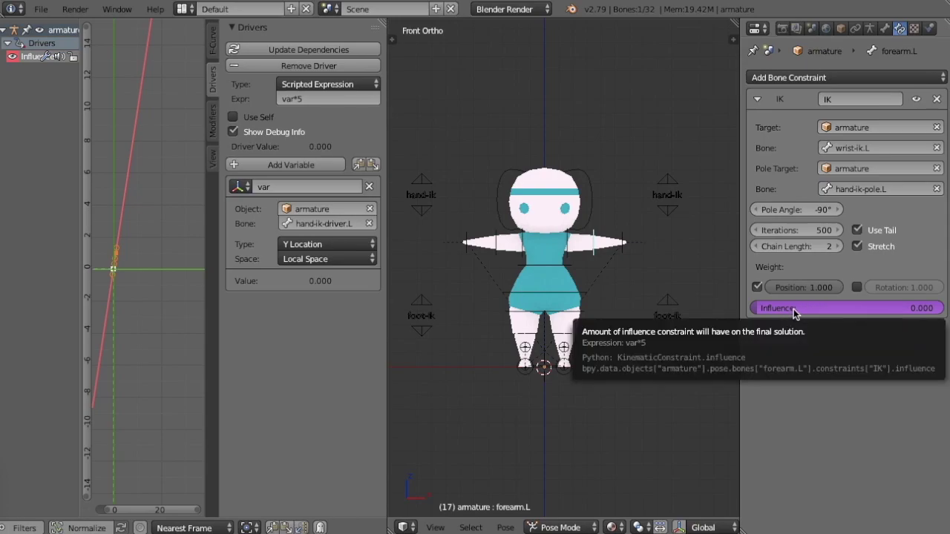
{"action": "right_click", "coordinate": [670, 206]}
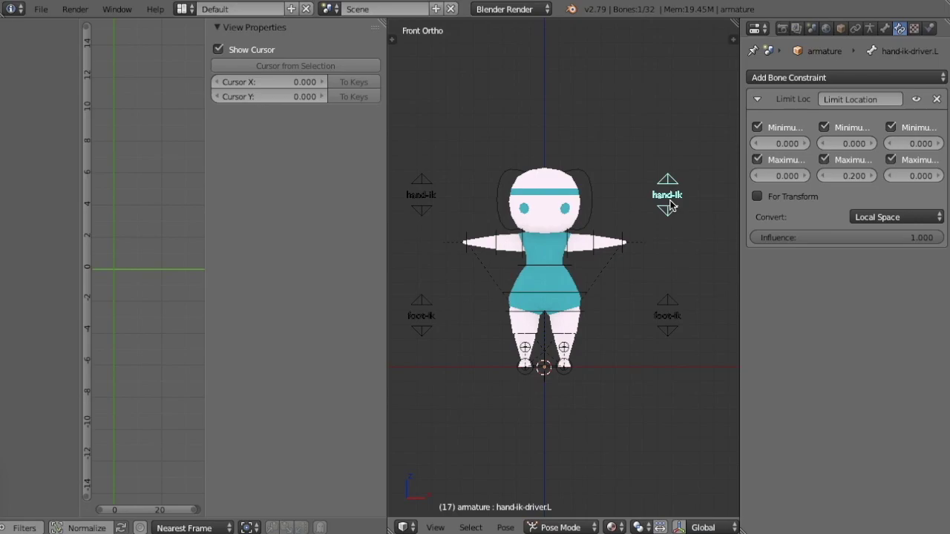
- Move the left hand-ik control up to its 0.2 limit, check forearm.L's IK influence, then select the right forearm
{"action": "key", "text": "g"}
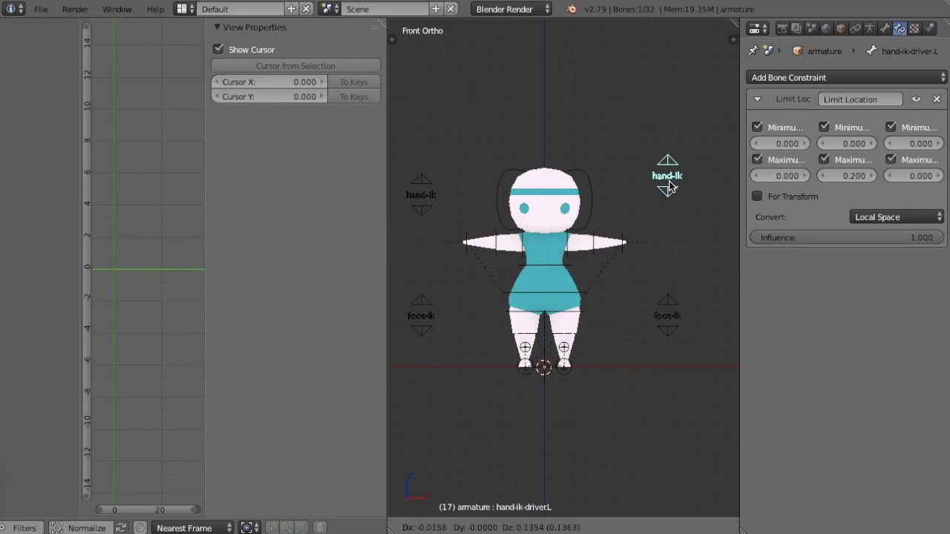
{"action": "left_click", "coordinate": [672, 223]}
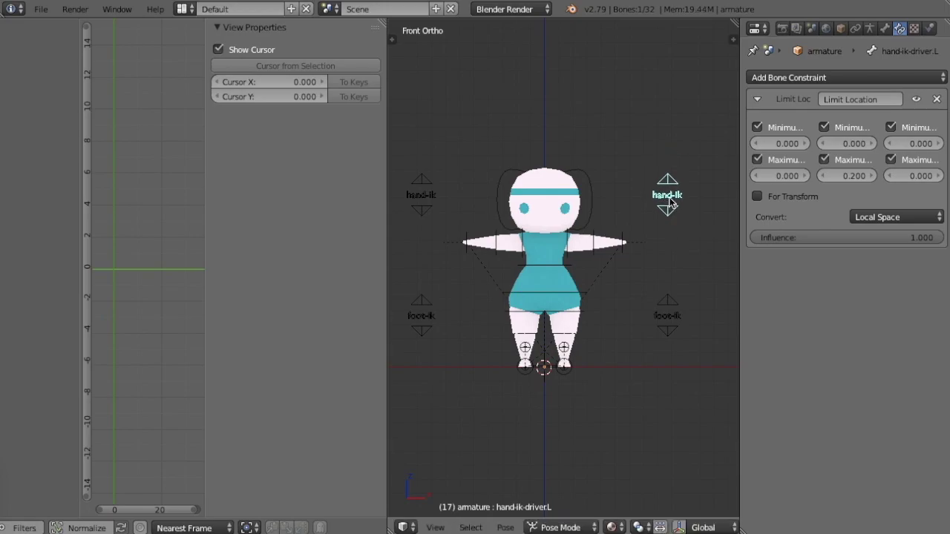
{"action": "key", "text": "g"}
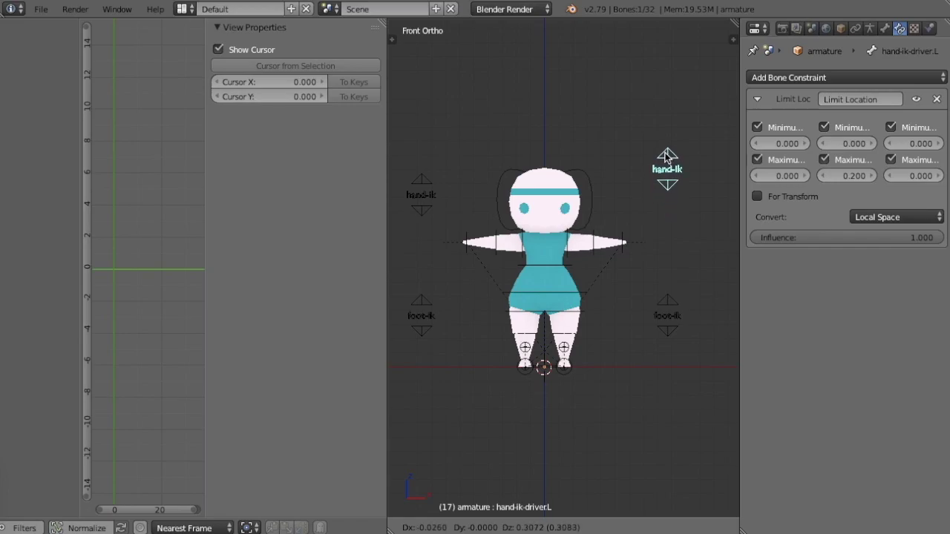
{"action": "left_click", "coordinate": [665, 145]}
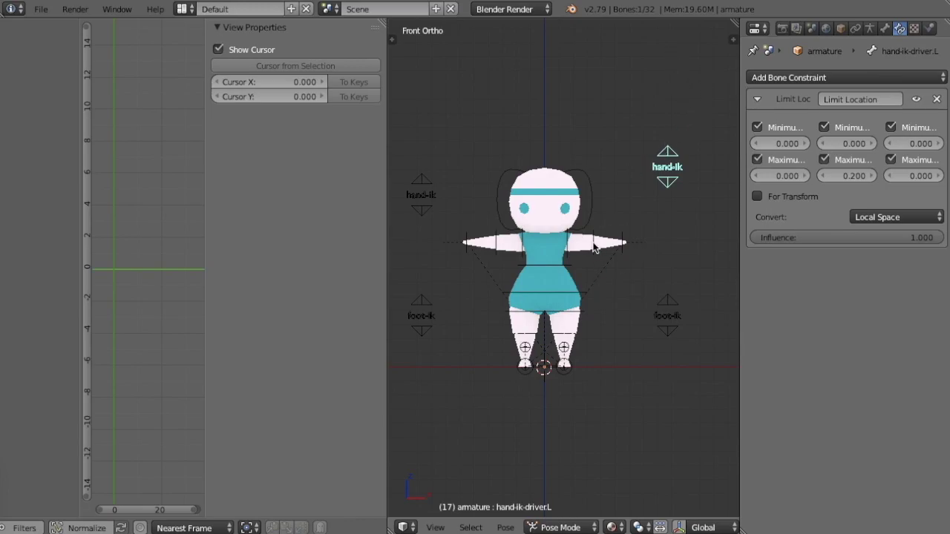
{"action": "right_click", "coordinate": [598, 248]}
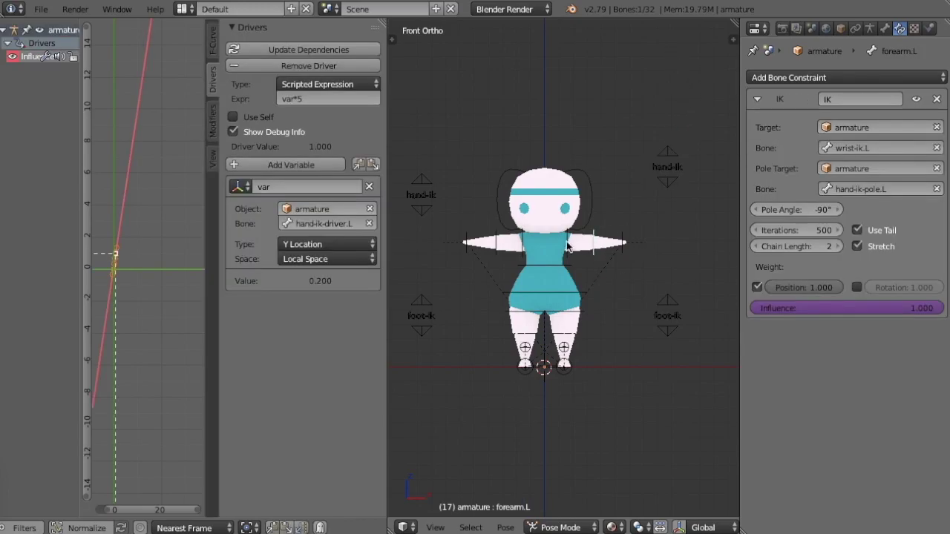
{"action": "right_click", "coordinate": [497, 244]}
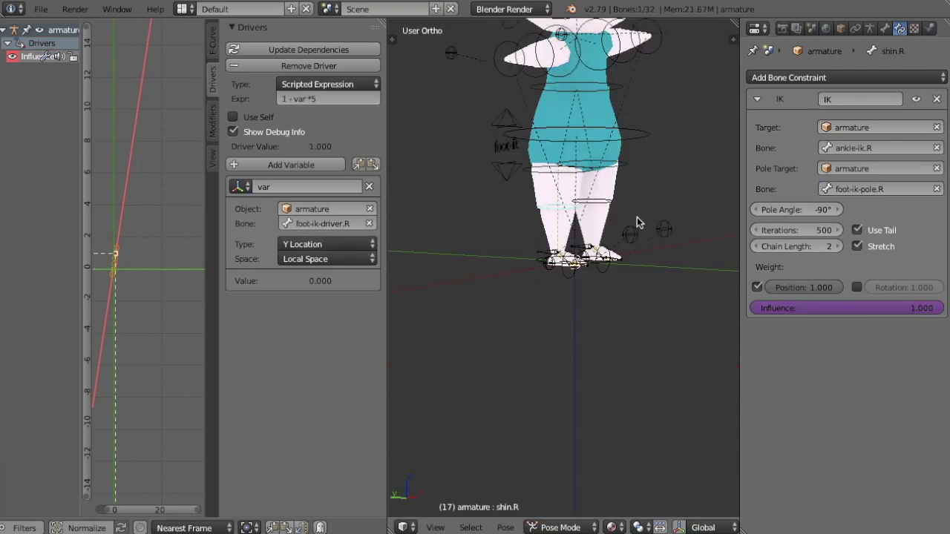
- Test-move the foot-ik-driver.R bone from an angled view, cancelling the move
{"action": "middle_click_drag", "start_coordinate": [637, 223], "coordinate": [601, 217]}
{"action": "scroll", "coordinate": [568, 230], "scroll_direction": "down", "scroll_amount": 4}
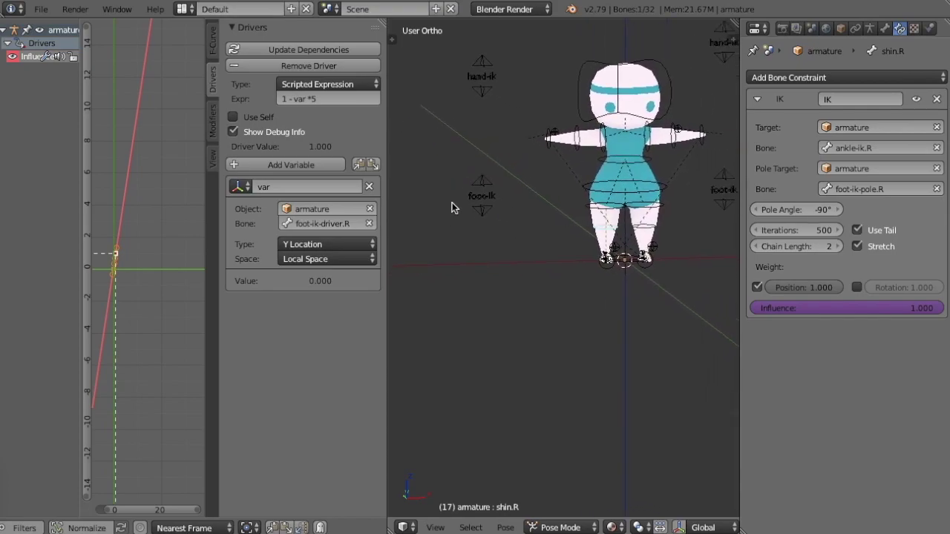
{"action": "scroll", "coordinate": [485, 201], "scroll_direction": "up", "scroll_amount": 2}
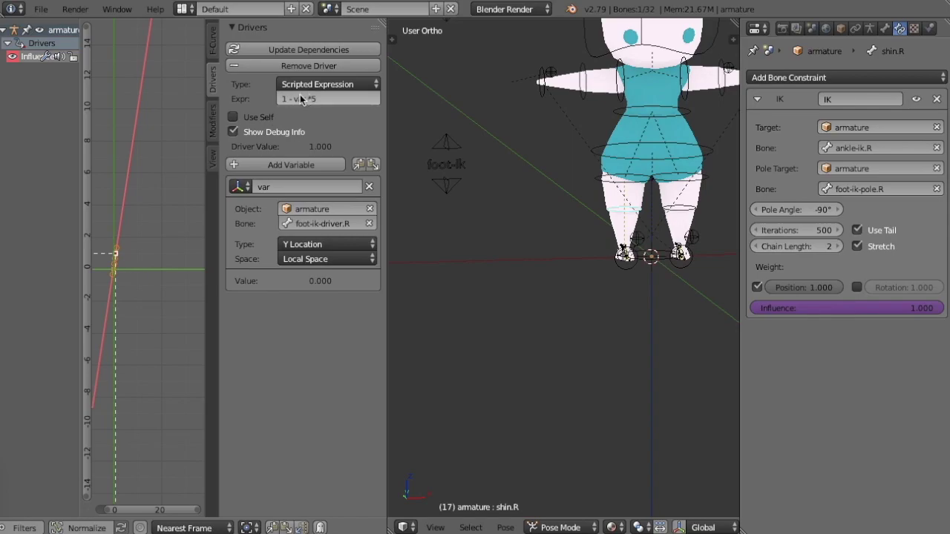
{"action": "right_click", "coordinate": [446, 165]}
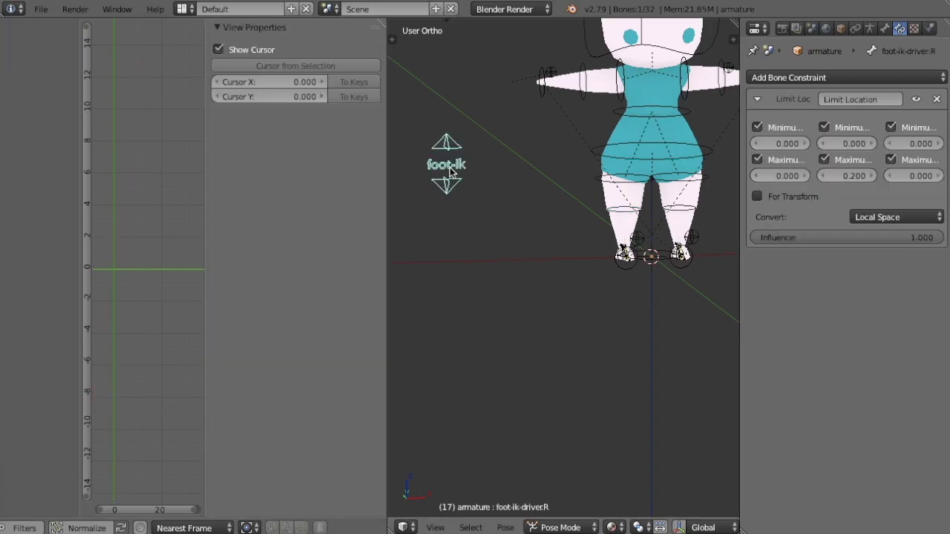
{"action": "key", "text": "g"}
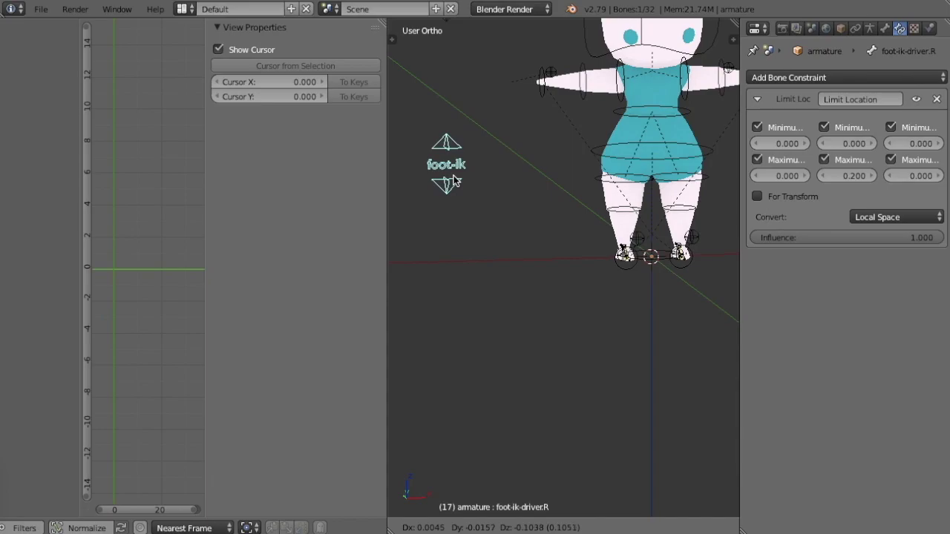
{"action": "right_click", "coordinate": [455, 182]}
- Test-move the heel.R bone, then start moving foot-ik-driver.R again
{"action": "middle_click_drag", "start_coordinate": [598, 248], "coordinate": [629, 261]}
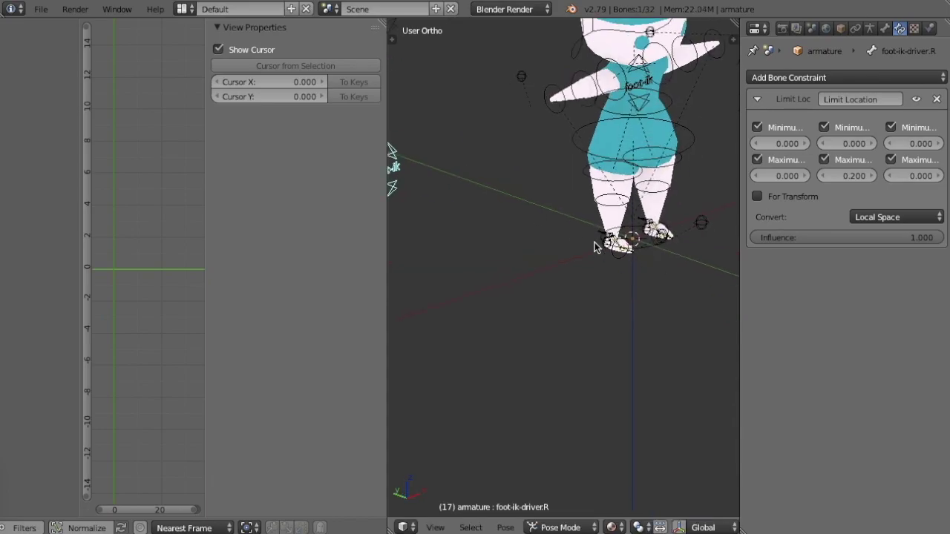
{"action": "right_click", "coordinate": [595, 246]}
{"action": "key", "text": "g"}
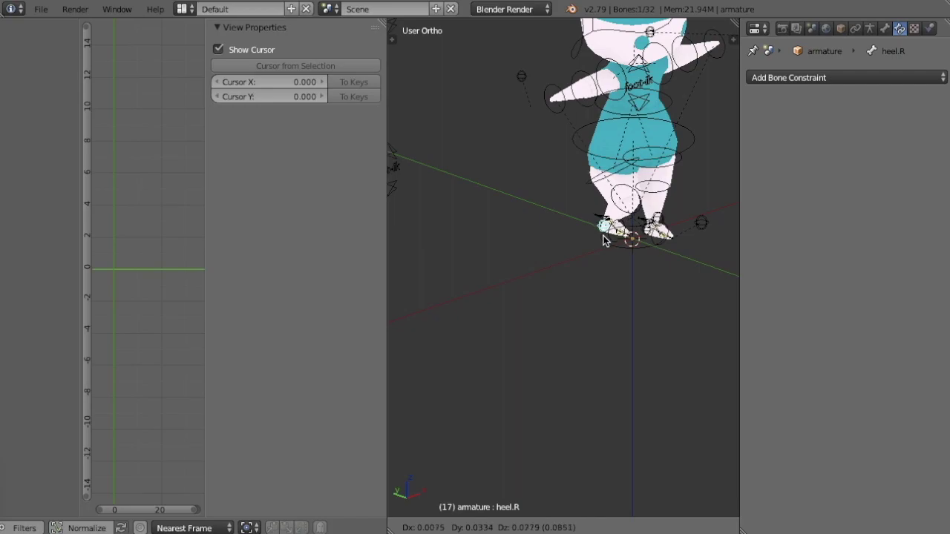
{"action": "right_click", "coordinate": [602, 240]}
{"action": "middle_click_drag", "start_coordinate": [598, 239], "coordinate": [545, 227]}
{"action": "right_click", "coordinate": [419, 180]}
{"action": "key", "text": "g"}
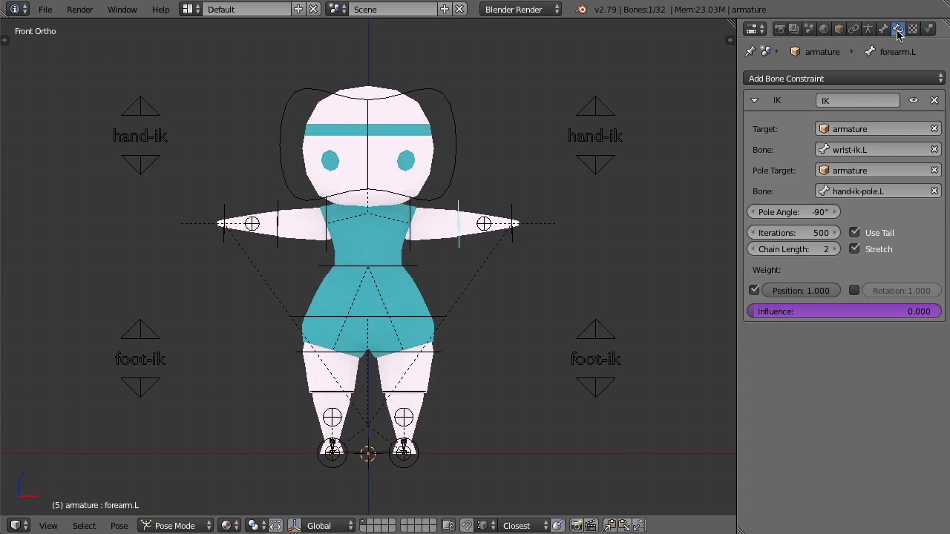
- Delete forearm.L's IK Influence driver and add a fresh empty one (Manually Create Later, Single)
{"action": "right_click", "coordinate": [791, 315]}
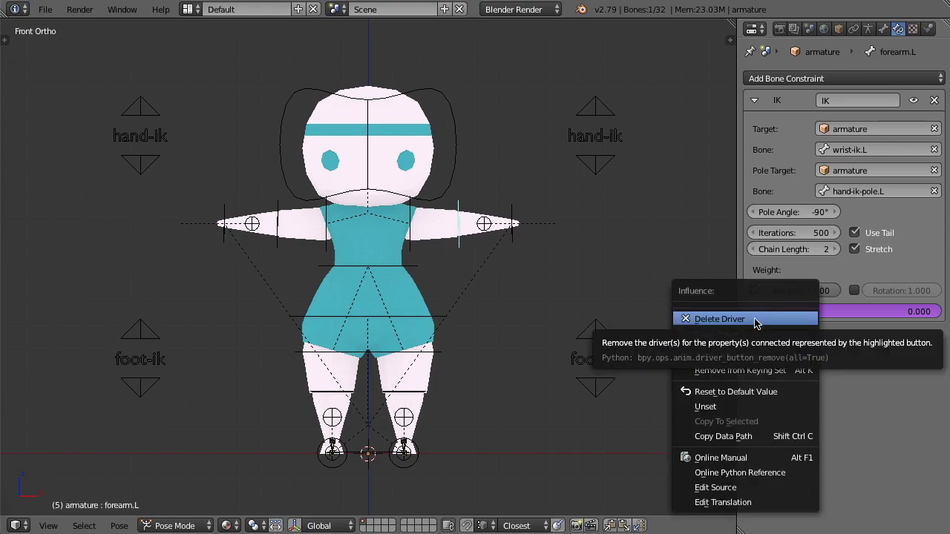
{"action": "left_click", "coordinate": [756, 319]}
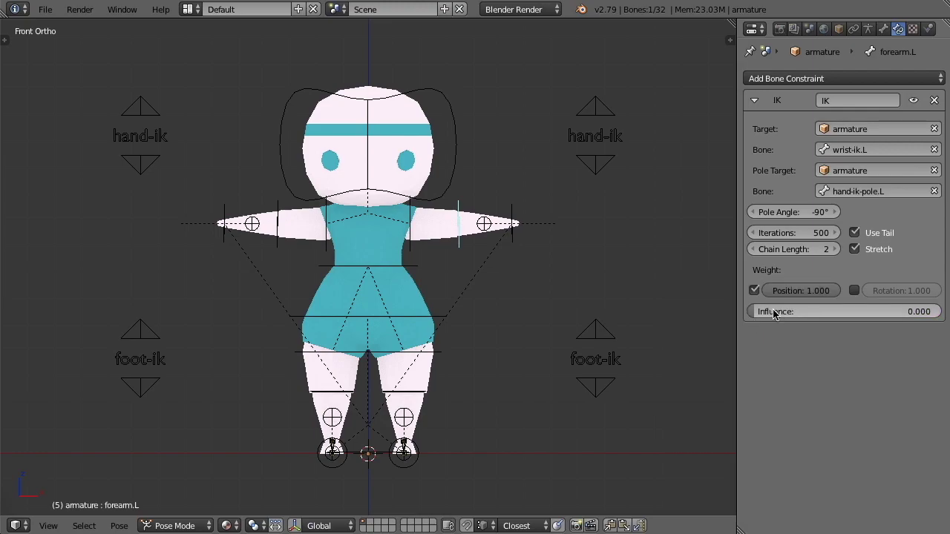
{"action": "right_click", "coordinate": [773, 314]}
{"action": "mouse_move", "coordinate": [719, 339]}
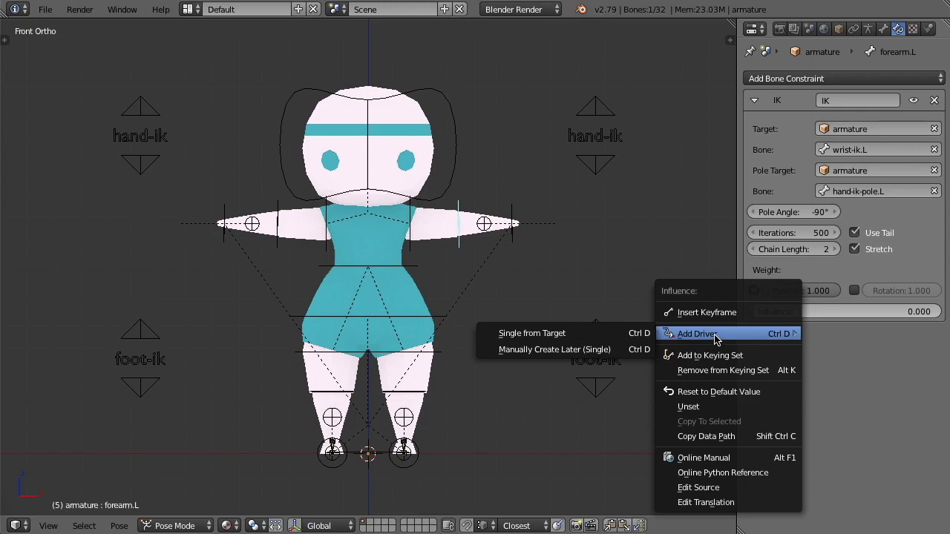
{"action": "left_click", "coordinate": [601, 354]}
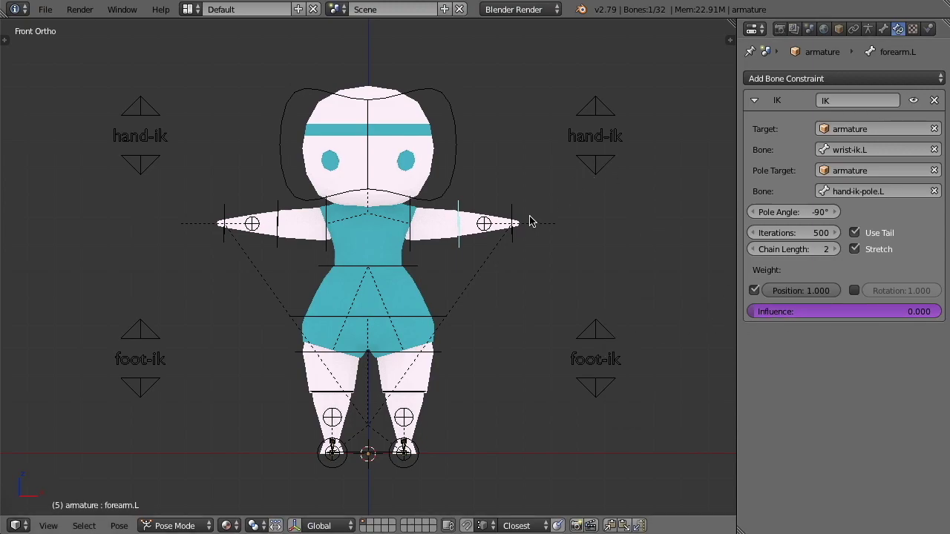
- Test-move the left hand-ik control, reselect forearm.L, and split the 3D view into two views
{"action": "right_click_drag", "start_coordinate": [513, 217], "coordinate": [486, 197]}
{"action": "right_click_drag", "start_coordinate": [610, 157], "coordinate": [592, 101]}
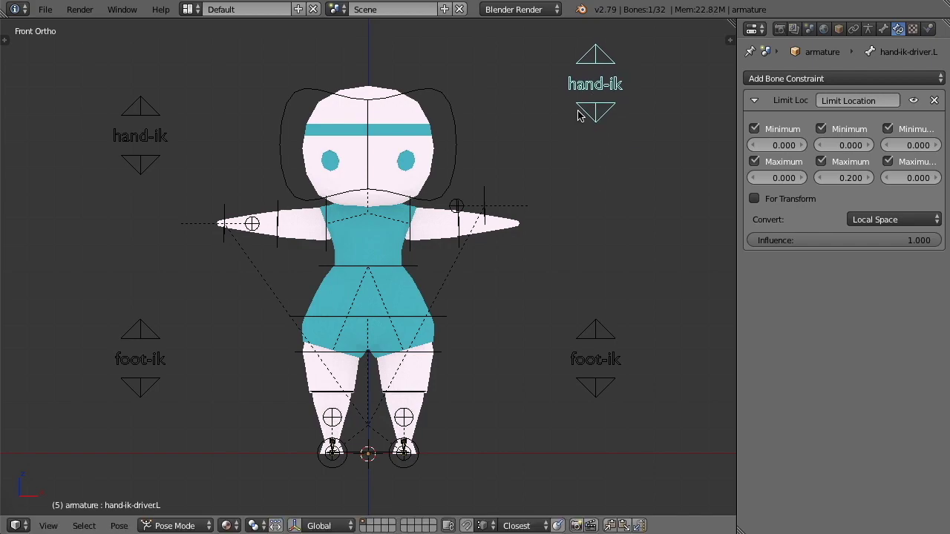
{"action": "right_click", "coordinate": [461, 234]}
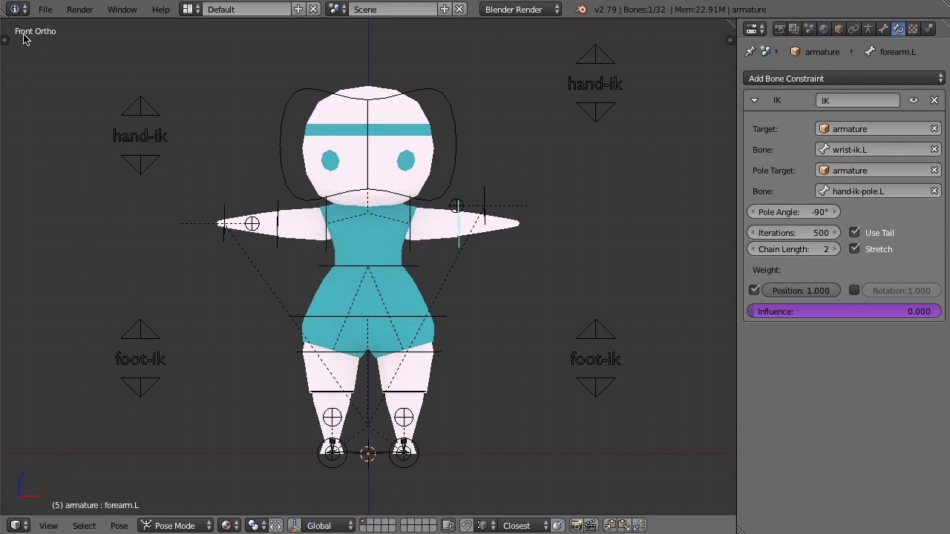
{"action": "left_click_drag", "start_coordinate": [734, 34], "coordinate": [250, 192]}
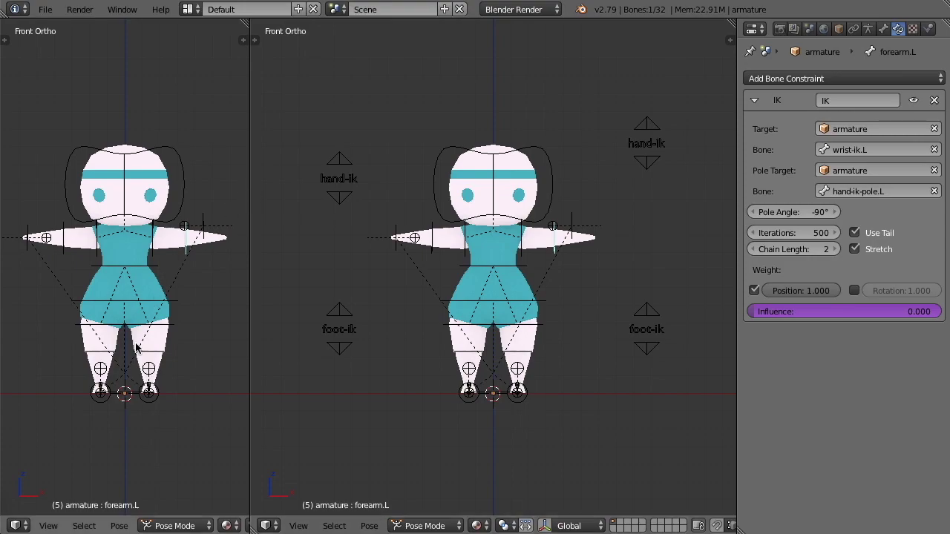
{"action": "left_click", "coordinate": [25, 525]}
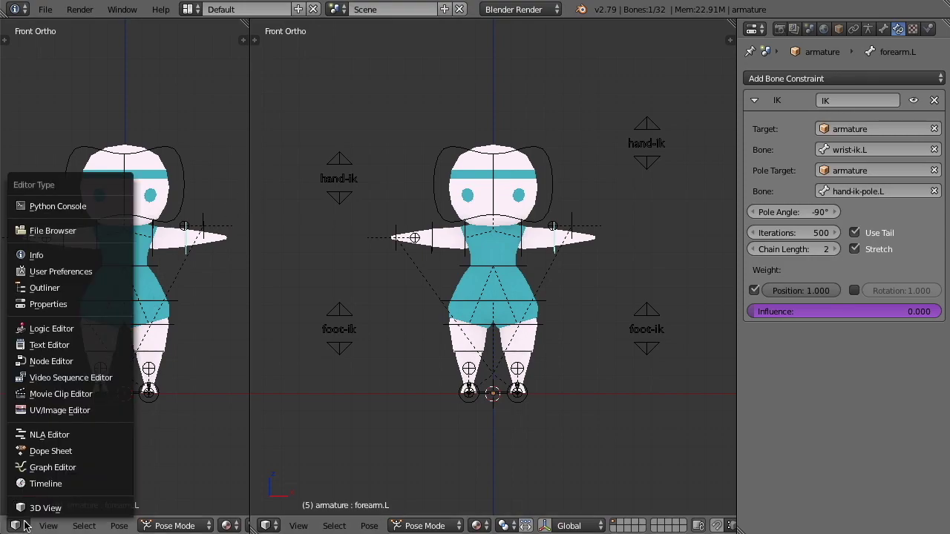
- Make the left view a Graph Editor in Drivers mode with sidebar, showing the forearm.L Influence driver's settings
{"action": "left_click", "coordinate": [44, 468]}
{"action": "scroll", "coordinate": [130, 524], "scroll_direction": "down", "scroll_amount": 3}
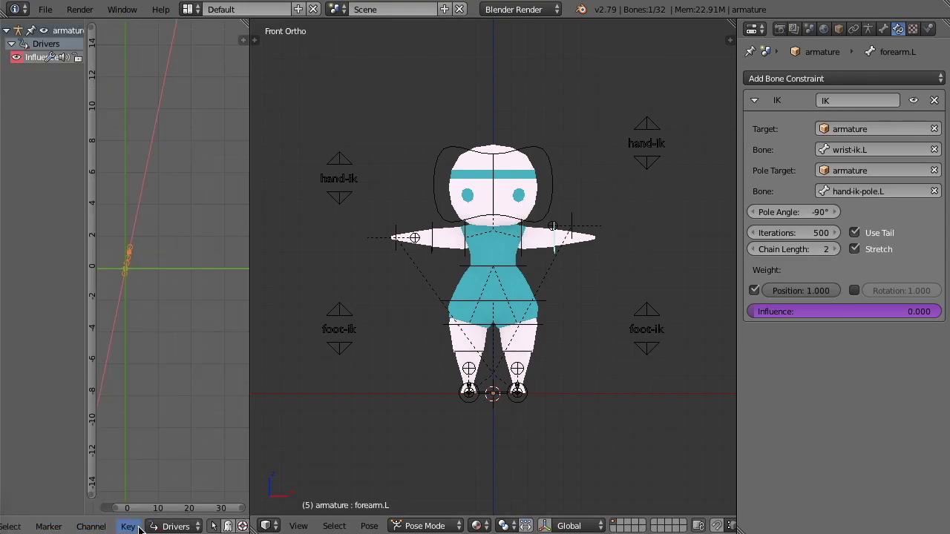
{"action": "left_click", "coordinate": [152, 528]}
{"action": "left_click", "coordinate": [171, 492]}
{"action": "left_click", "coordinate": [244, 40]}
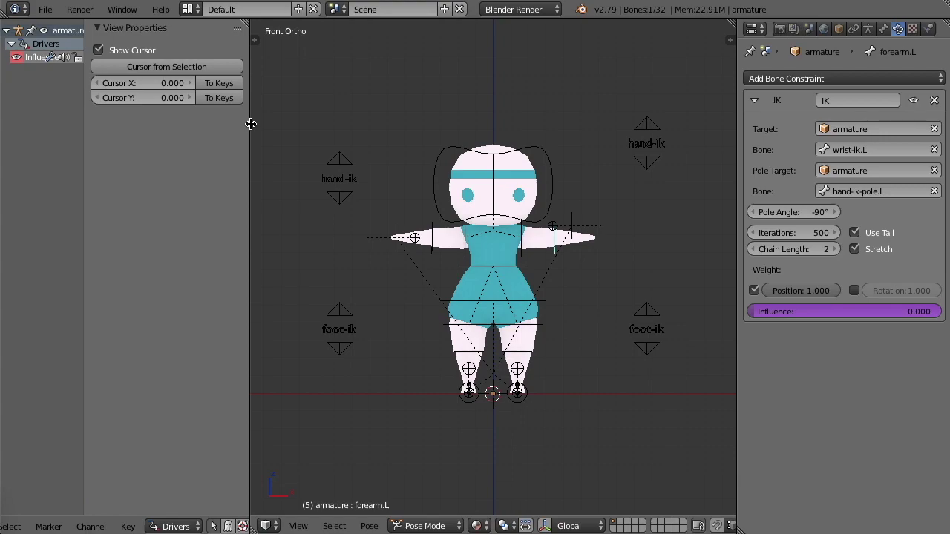
{"action": "left_click_drag", "start_coordinate": [249, 122], "coordinate": [369, 148]}
{"action": "left_click", "coordinate": [44, 60]}
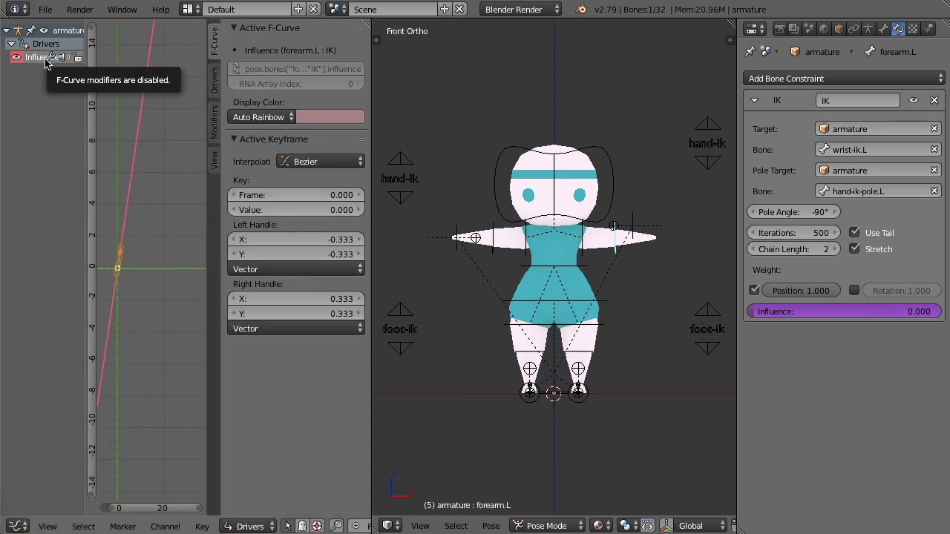
{"action": "left_click", "coordinate": [213, 77]}
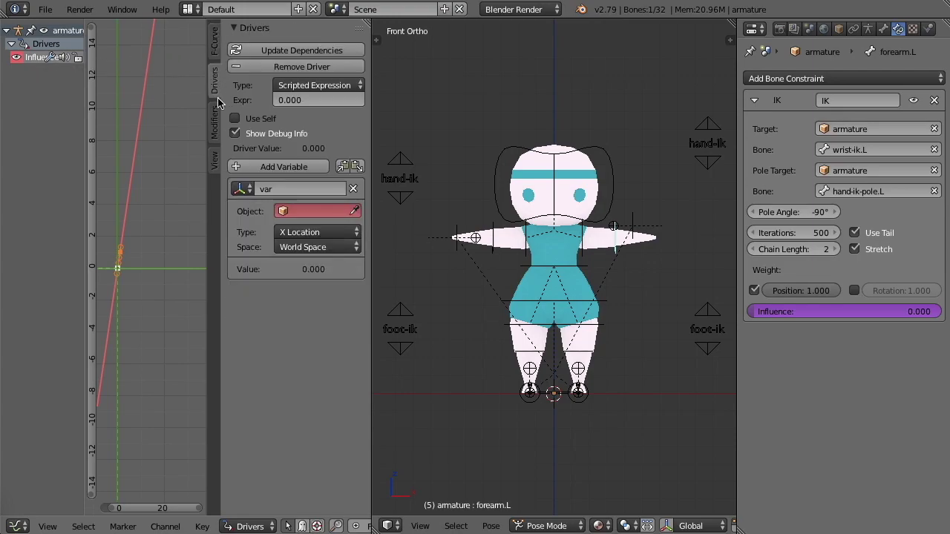
- Point the driver variable at the armature object and check the hand-ik-driver.L bone's name
{"action": "left_click", "coordinate": [283, 210]}
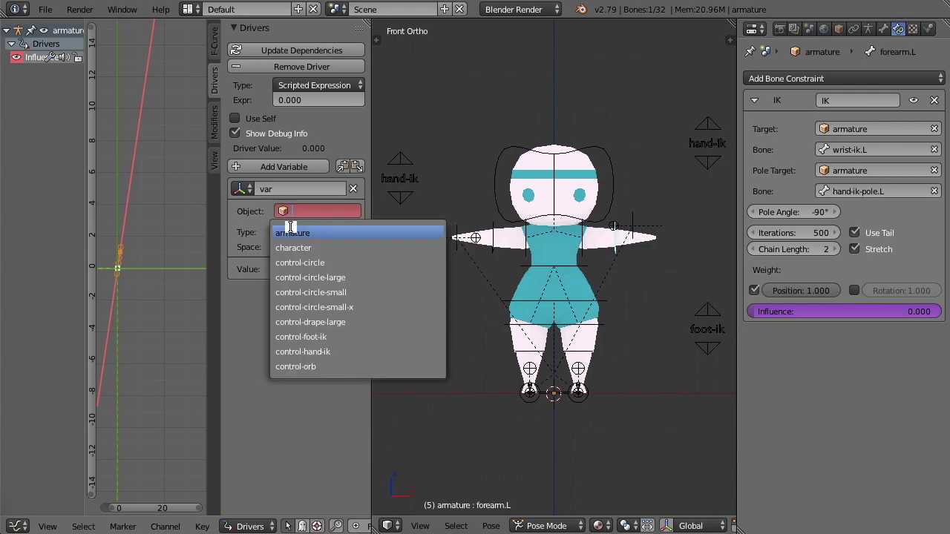
{"action": "left_click", "coordinate": [290, 233]}
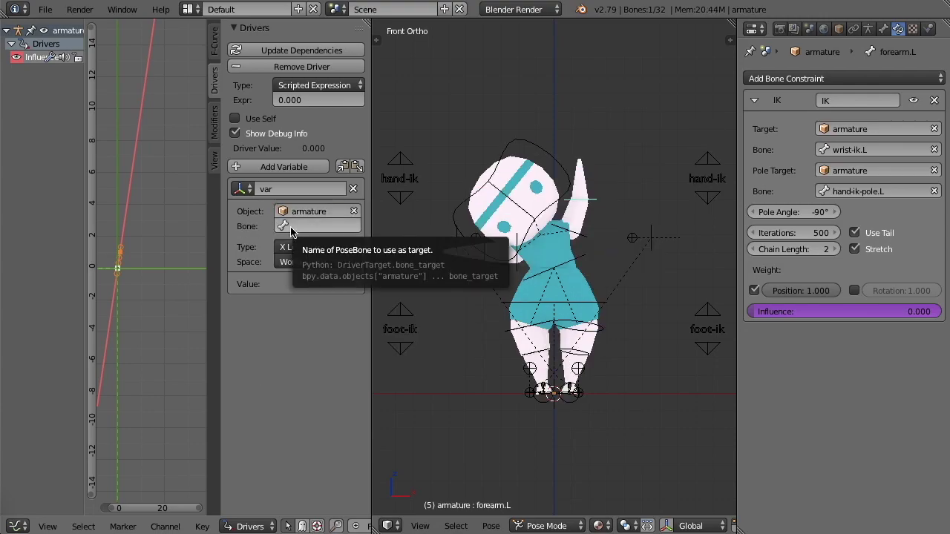
{"action": "left_click", "coordinate": [290, 228]}
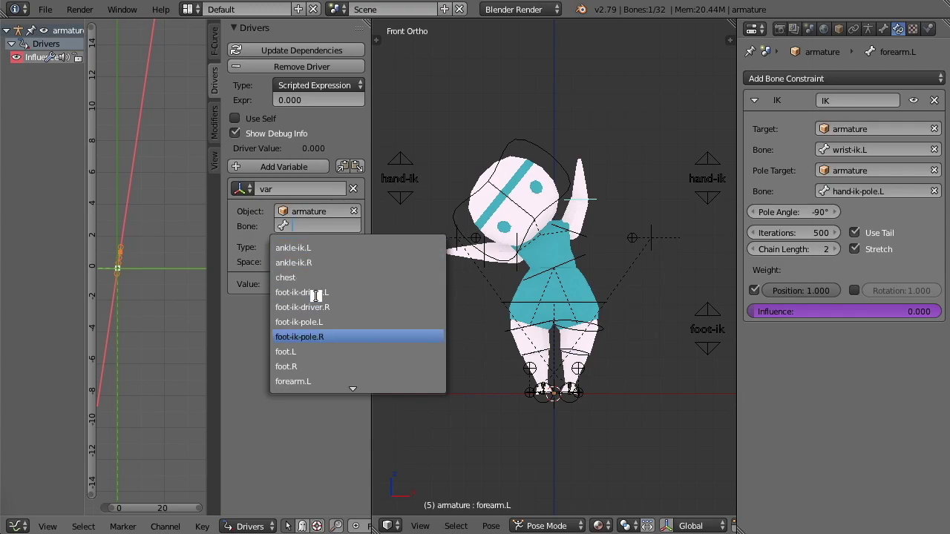
{"action": "key", "text": "Escape"}
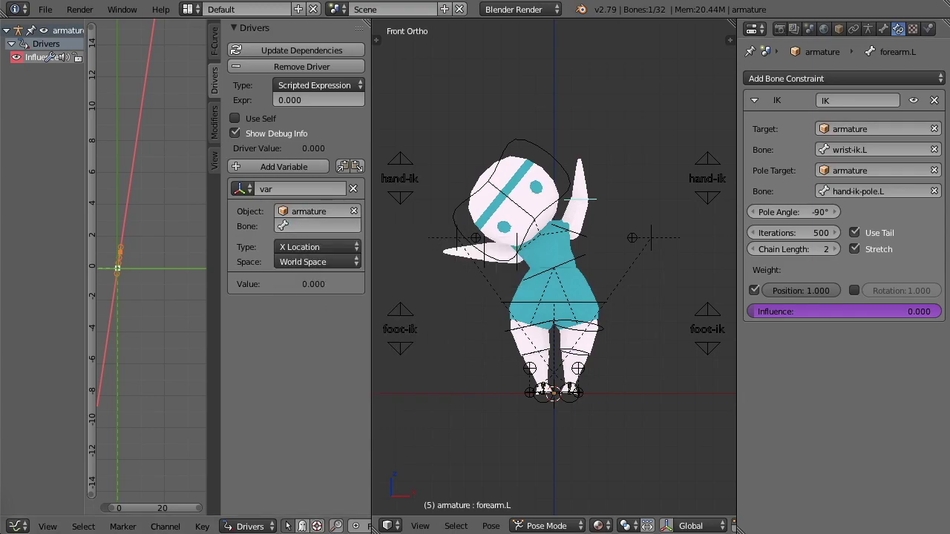
{"action": "right_click", "coordinate": [706, 176]}
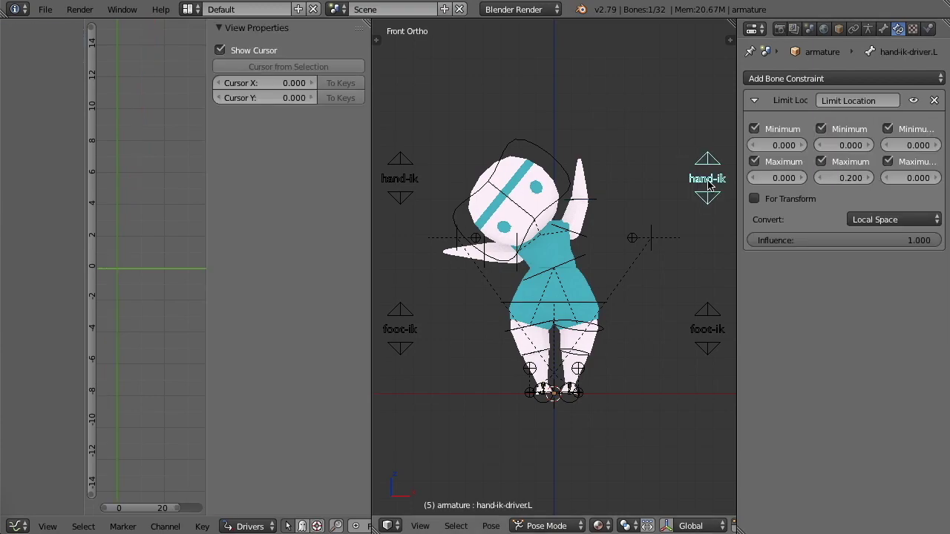
{"action": "left_click", "coordinate": [884, 29]}
{"action": "scroll", "coordinate": [854, 130], "scroll_direction": "up", "scroll_amount": 2}
{"action": "scroll", "coordinate": [853, 130], "scroll_direction": "up", "scroll_amount": 5}
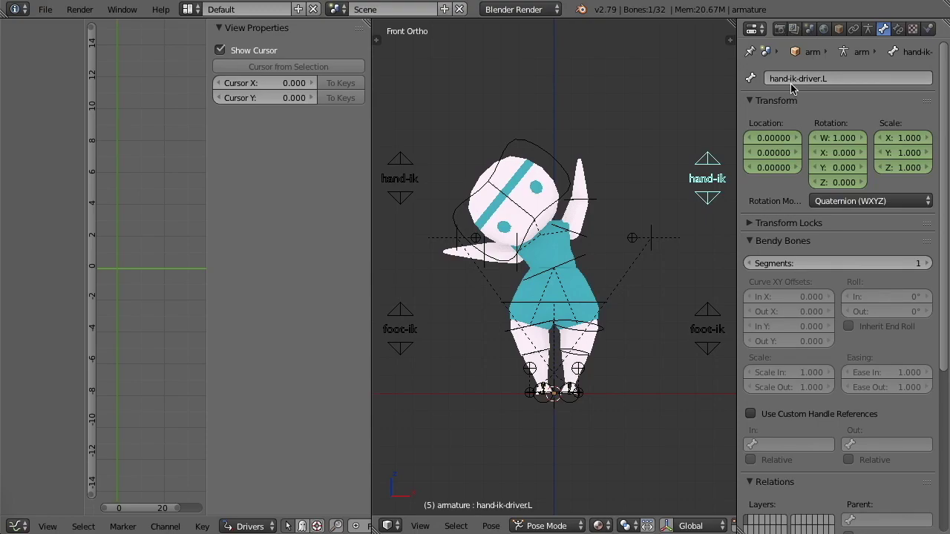
{"action": "right_click", "coordinate": [591, 203]}
- Set the variable's bone to hand-ik-driver.L, reading Y Location in Local Space
{"action": "left_click", "coordinate": [296, 226]}
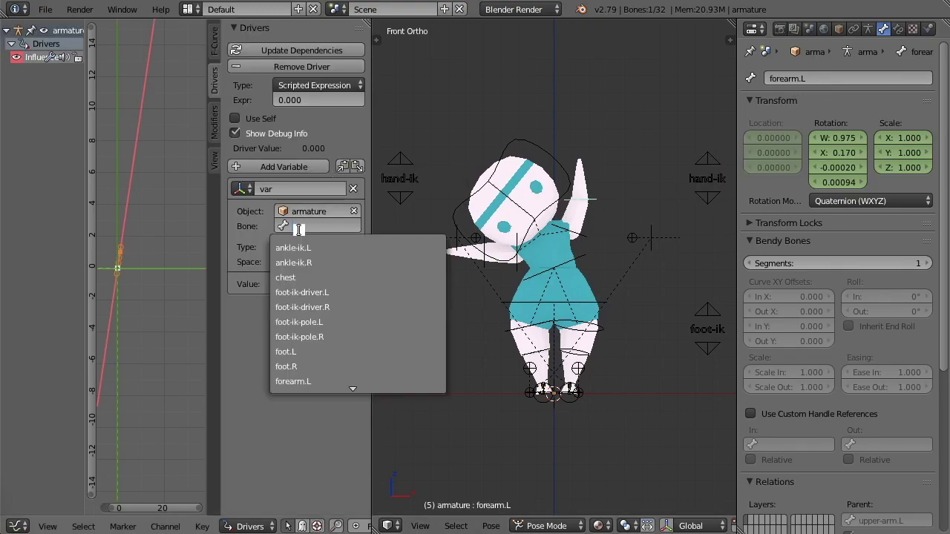
{"action": "type", "text": "hand-"}
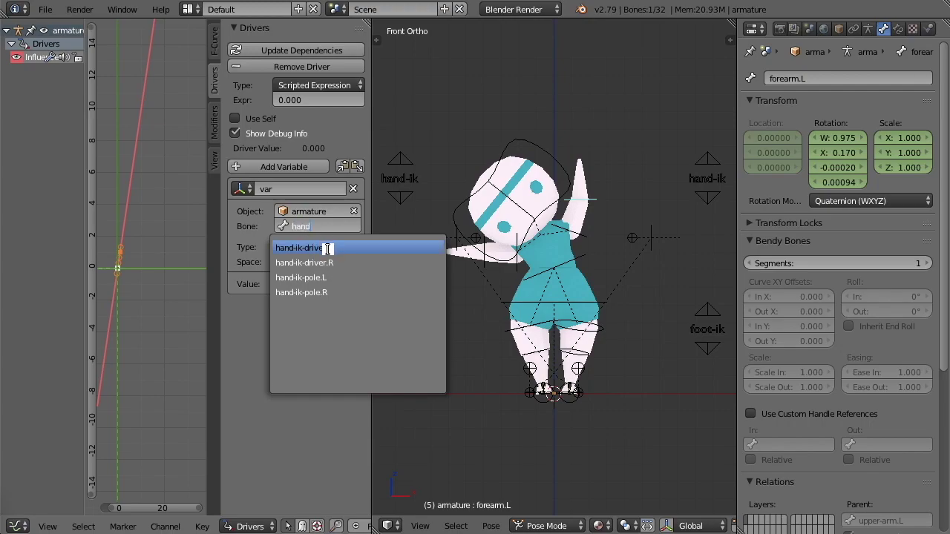
{"action": "left_click", "coordinate": [328, 248]}
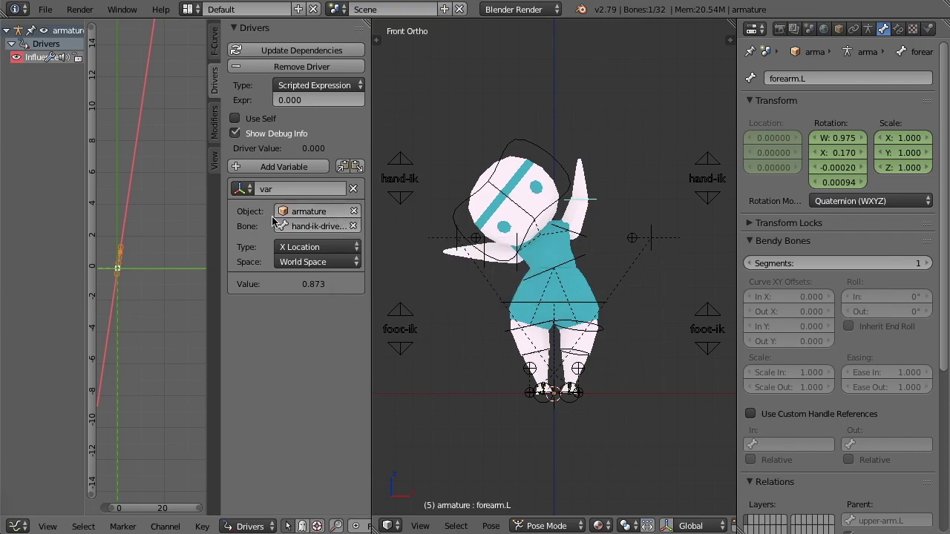
{"action": "left_click", "coordinate": [290, 247]}
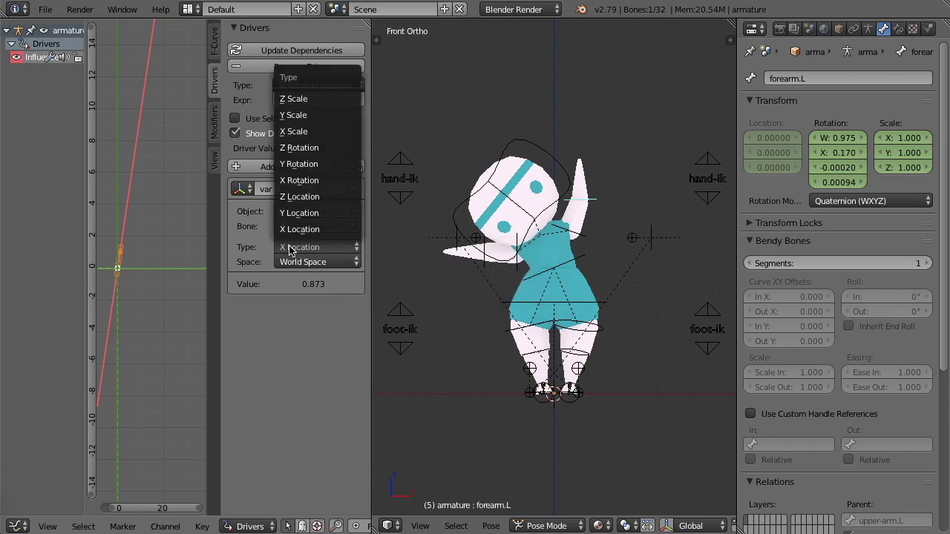
{"action": "left_click", "coordinate": [318, 213]}
{"action": "left_click", "coordinate": [311, 262]}
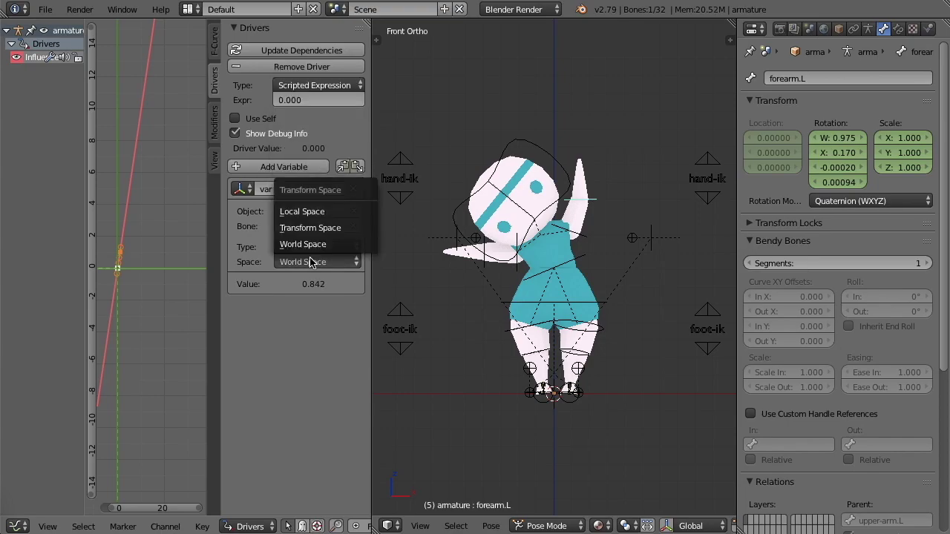
{"action": "left_click", "coordinate": [305, 212]}
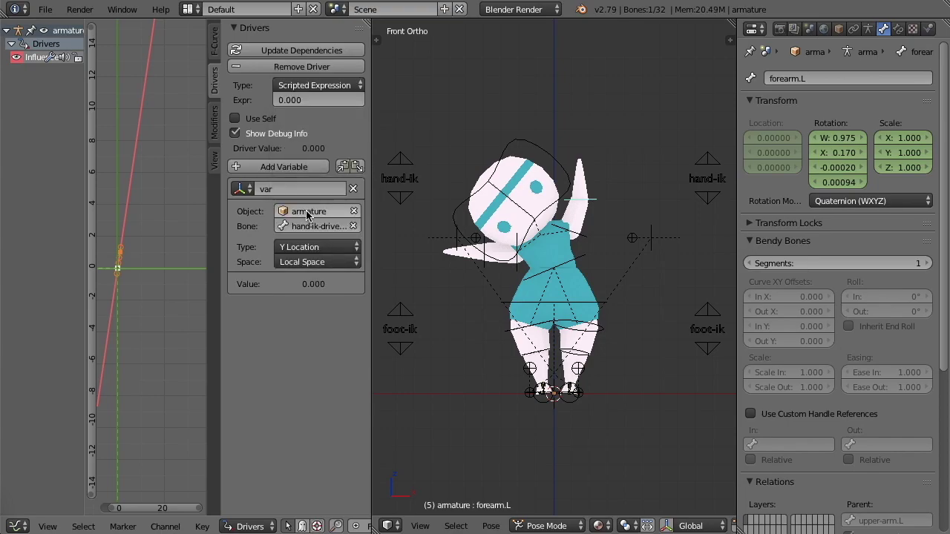
{"action": "left_click", "coordinate": [269, 190]}
{"action": "key", "text": "ctrl+c"}
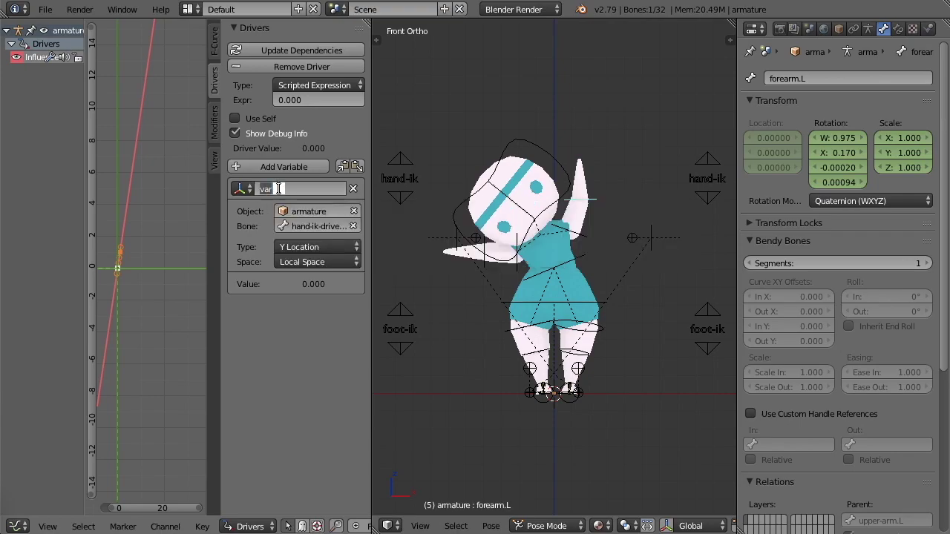
- Set the forearm driver expression to var*5
{"action": "left_click", "coordinate": [304, 102]}
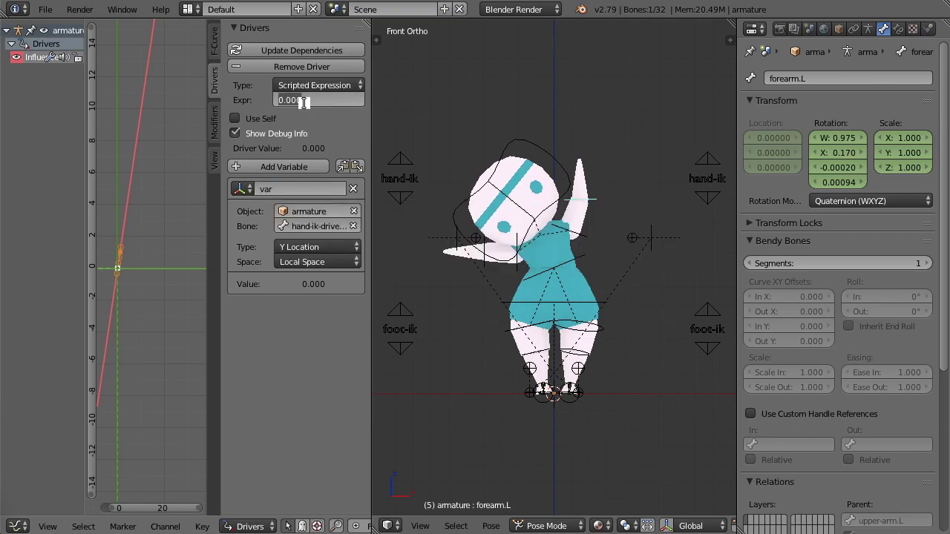
{"action": "key", "text": "ctrl+v"}
{"action": "type", "text": "*5"}
{"action": "key", "text": "Return"}
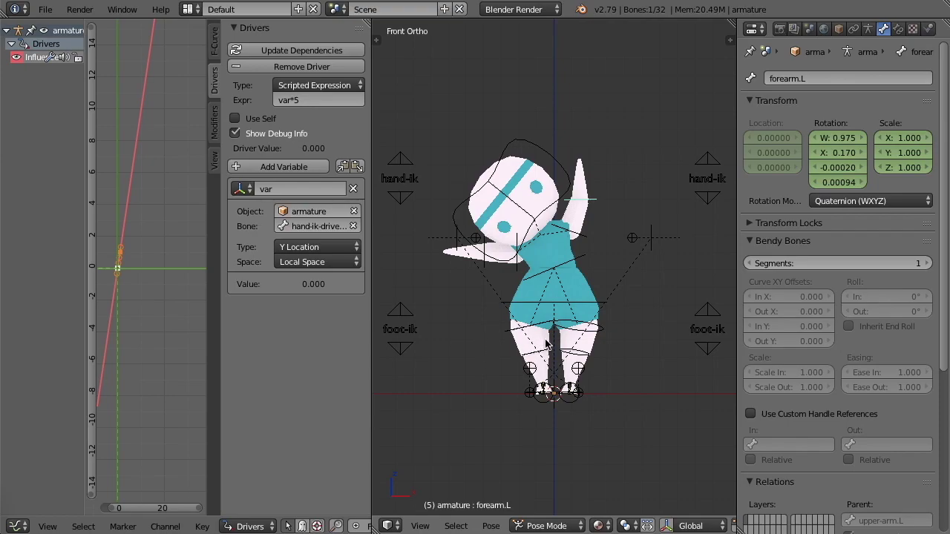
- Clear the pose, then move wrist-ik.L and hand-ik-driver.L upward to bend the arm
{"action": "key", "text": "a"}
{"action": "key", "text": "a"}
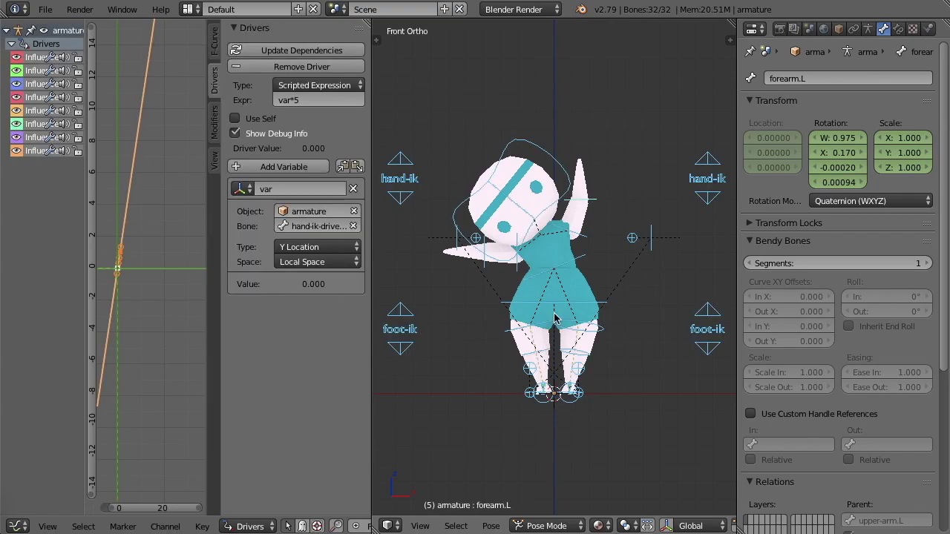
{"action": "left_click", "coordinate": [583, 240]}
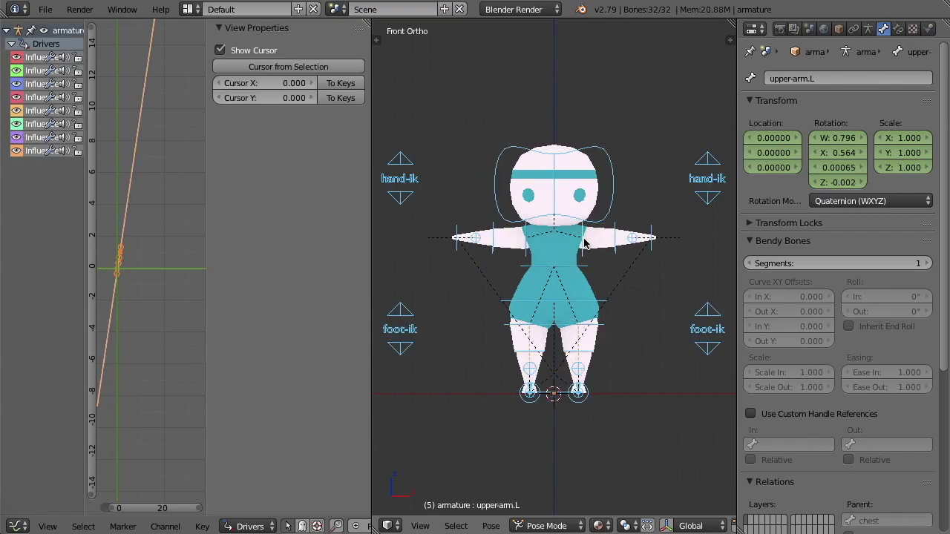
{"action": "right_click", "coordinate": [653, 250]}
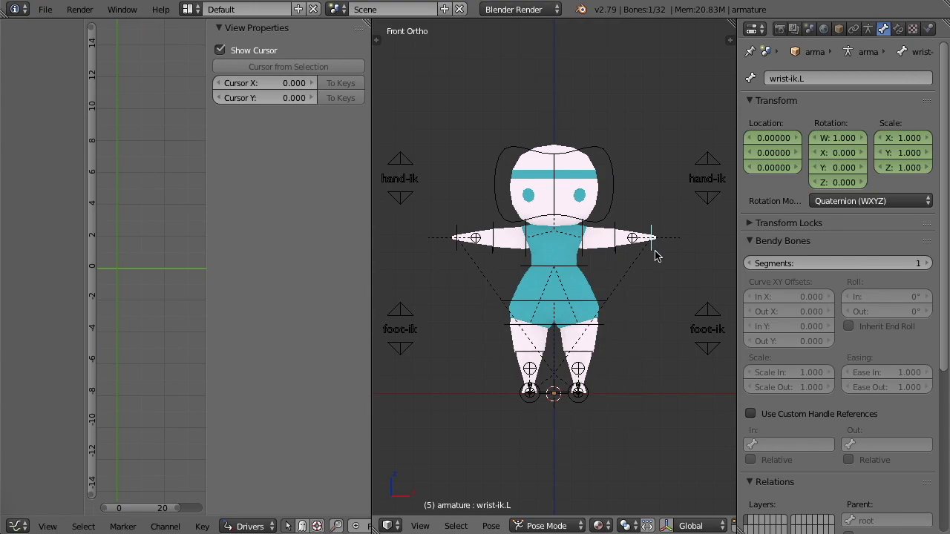
{"action": "key", "text": "g"}
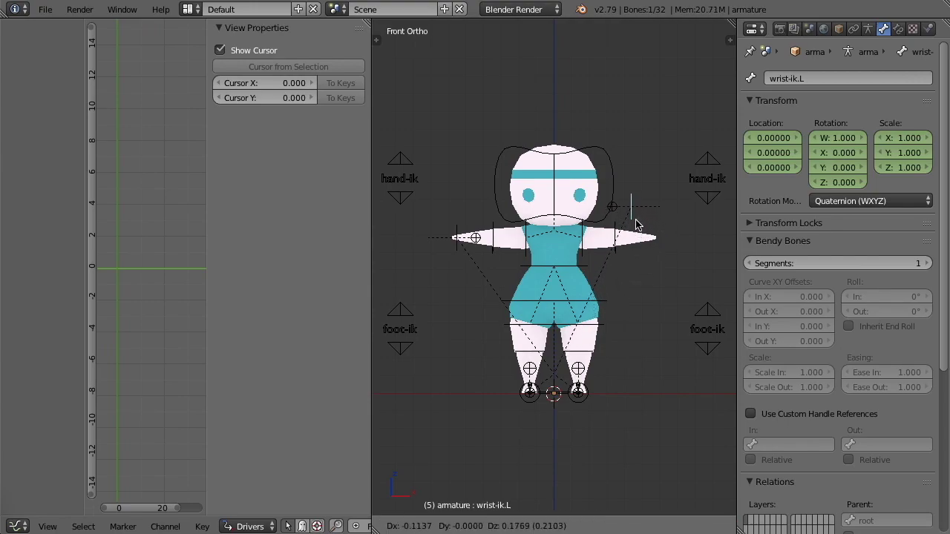
{"action": "left_click", "coordinate": [636, 221]}
{"action": "right_click", "coordinate": [714, 184]}
{"action": "key", "text": "g"}
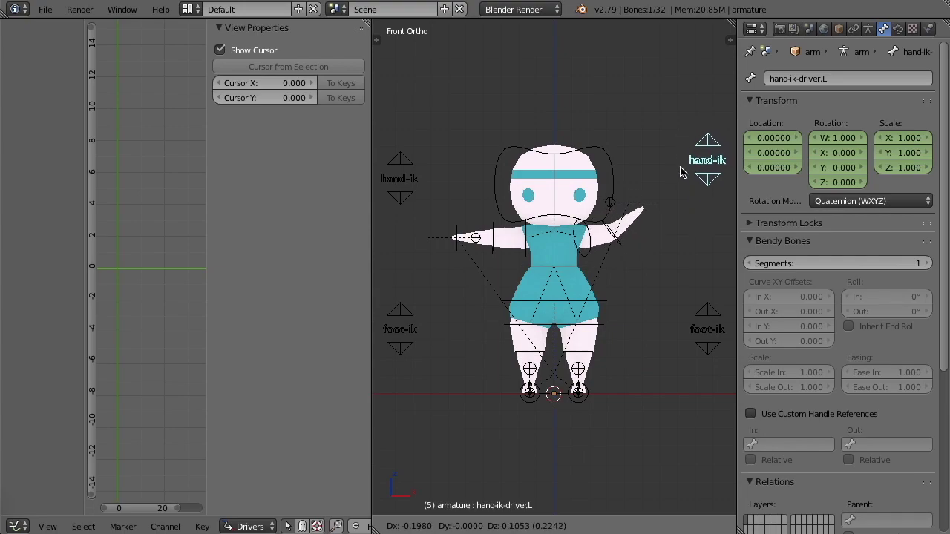
{"action": "left_click", "coordinate": [665, 140]}
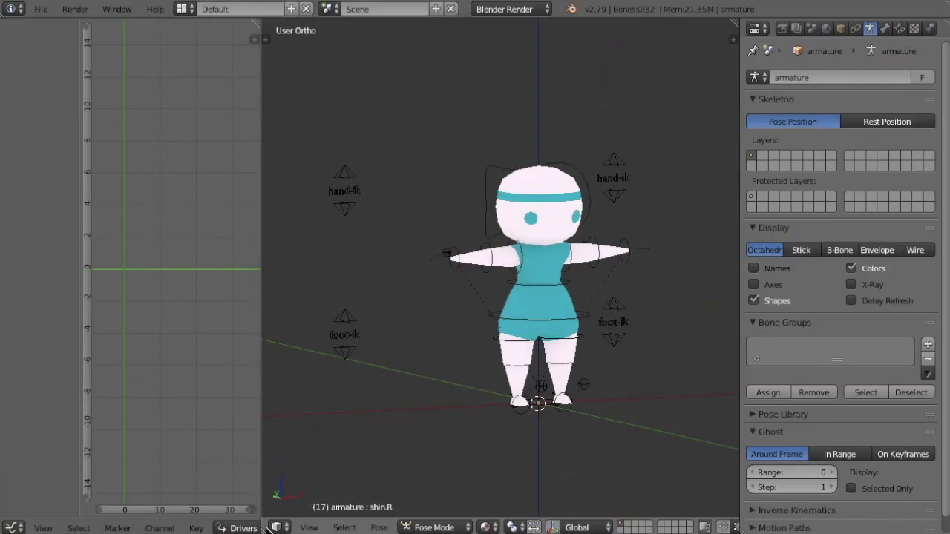
- Merge the Drivers editor into the 3D view and split the viewport into two side-by-side views
{"action": "left_click_drag", "start_coordinate": [264, 528], "coordinate": [248, 526]}
{"action": "scroll", "coordinate": [537, 342], "scroll_direction": "down", "scroll_amount": 1}
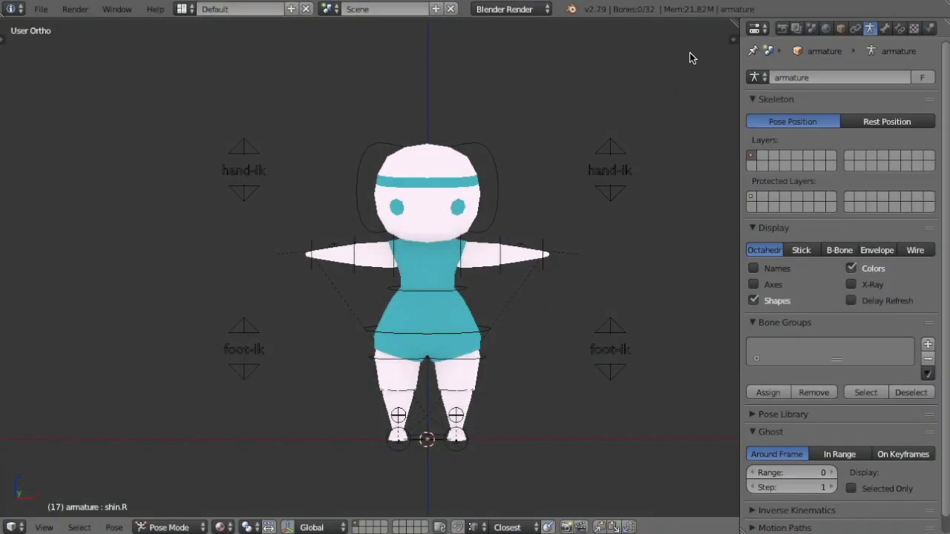
{"action": "left_click_drag", "start_coordinate": [735, 25], "coordinate": [199, 119]}
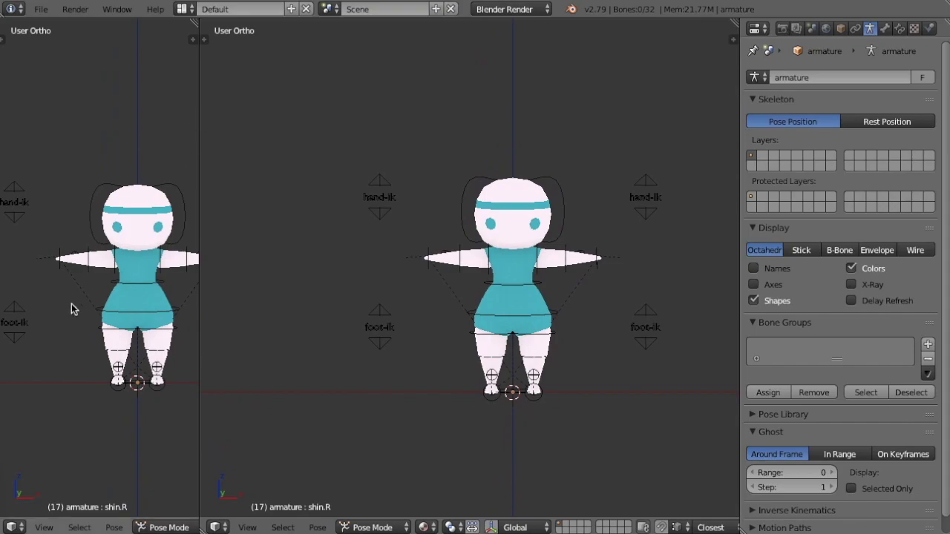
{"action": "left_click", "coordinate": [13, 527]}
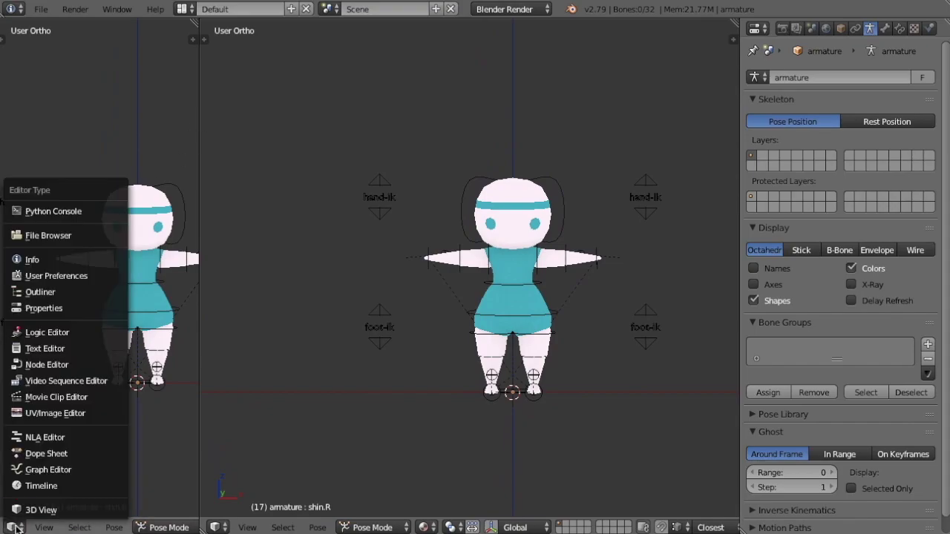
- Make the left area a Dope Sheet in Action Editor mode
{"action": "left_click", "coordinate": [68, 454]}
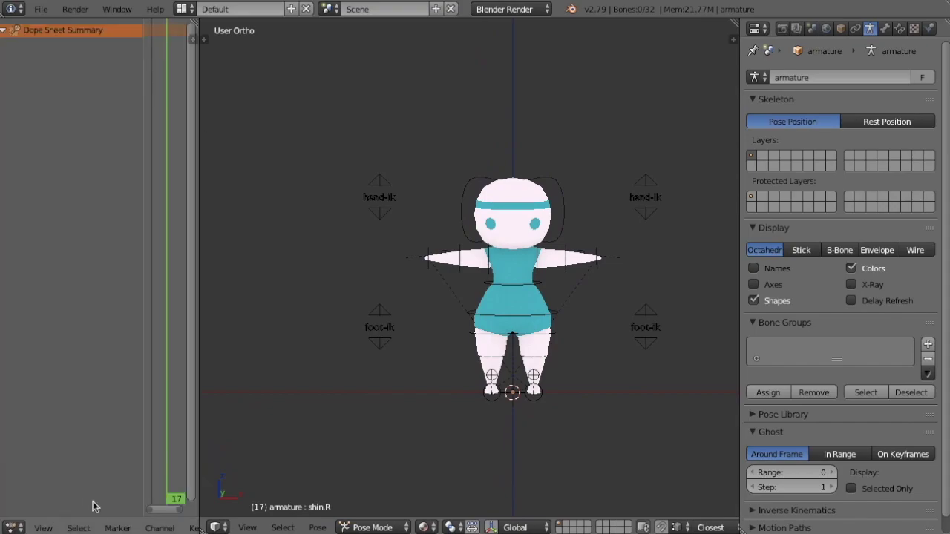
{"action": "scroll", "coordinate": [102, 528], "scroll_direction": "left", "scroll_amount": 4}
{"action": "scroll", "coordinate": [102, 528], "scroll_direction": "right", "scroll_amount": 5}
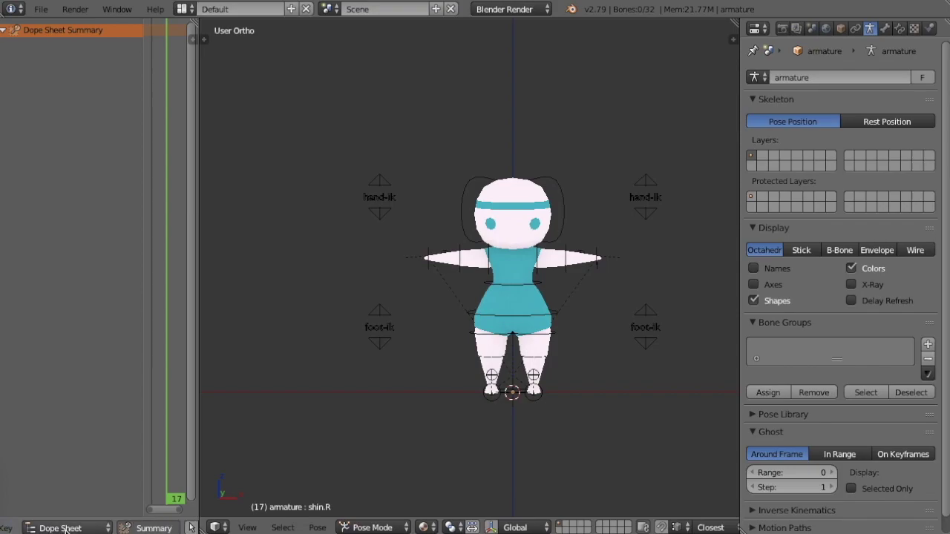
{"action": "left_click", "coordinate": [65, 529]}
{"action": "left_click", "coordinate": [75, 496]}
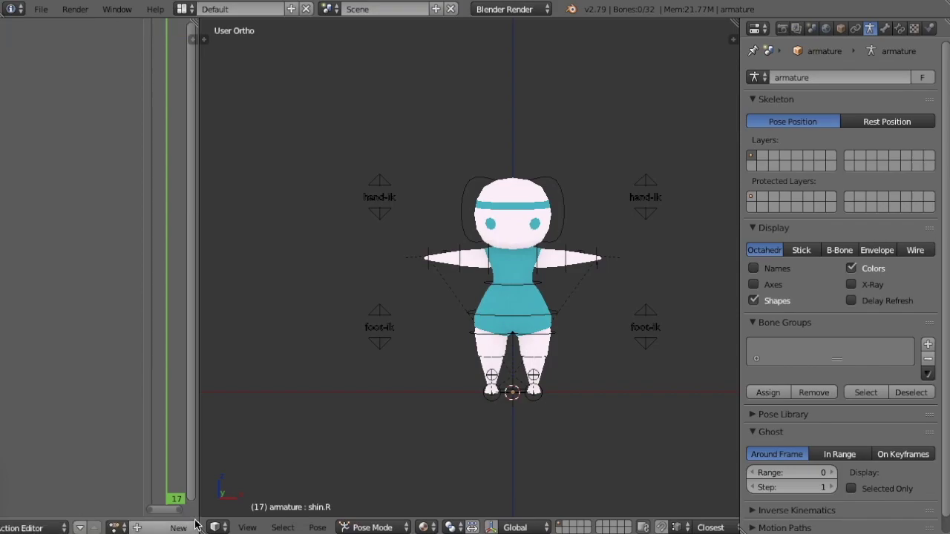
- Load the squats action and widen the Action Editor to show its keyframes
{"action": "left_click", "coordinate": [113, 528]}
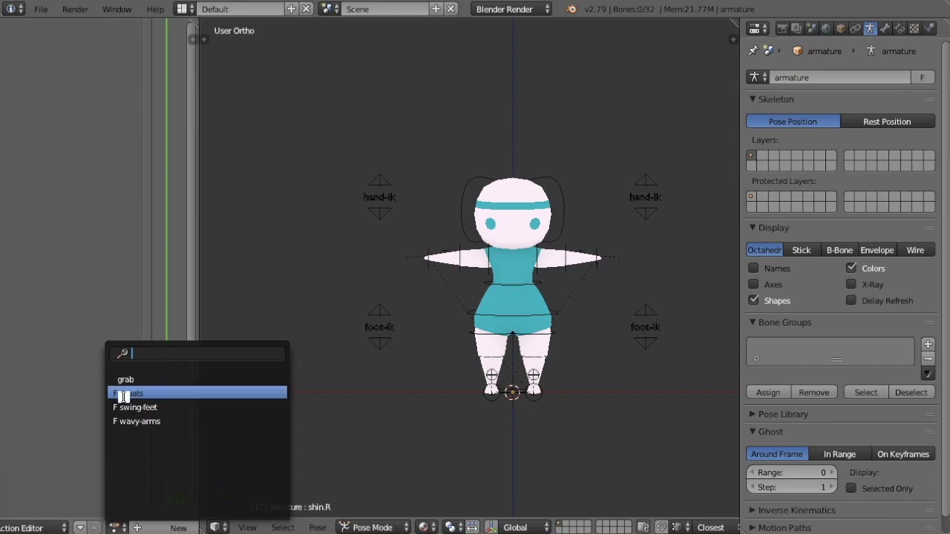
{"action": "left_click", "coordinate": [113, 528]}
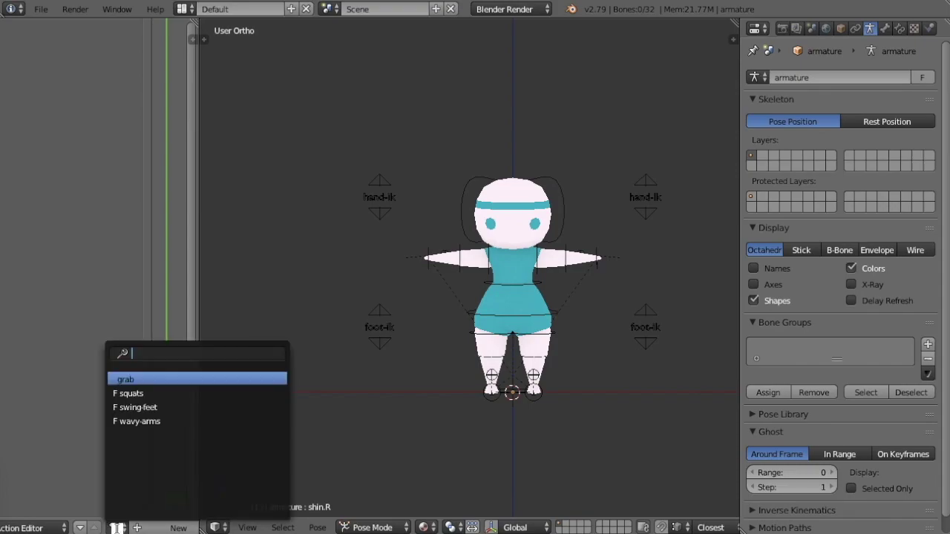
{"action": "left_click", "coordinate": [127, 394]}
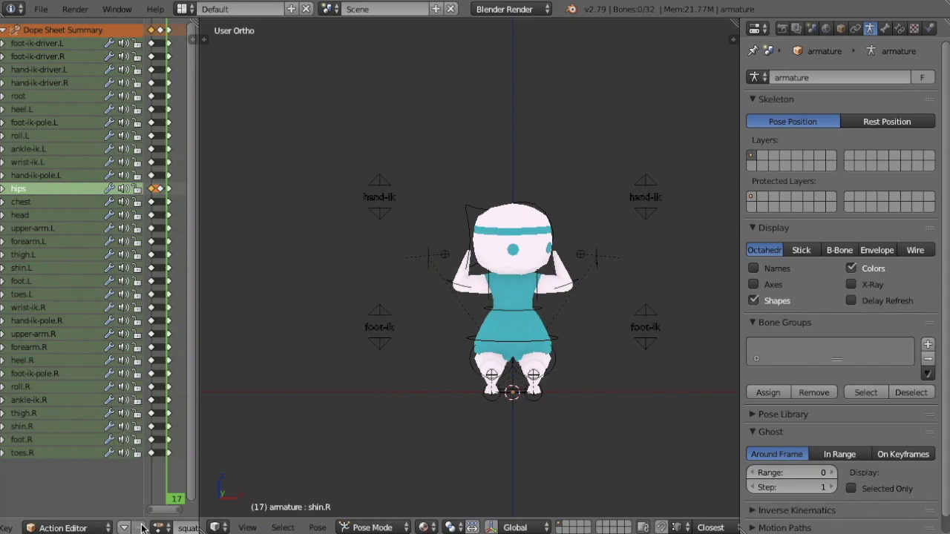
{"action": "scroll", "coordinate": [143, 528], "scroll_direction": "down", "scroll_amount": 5}
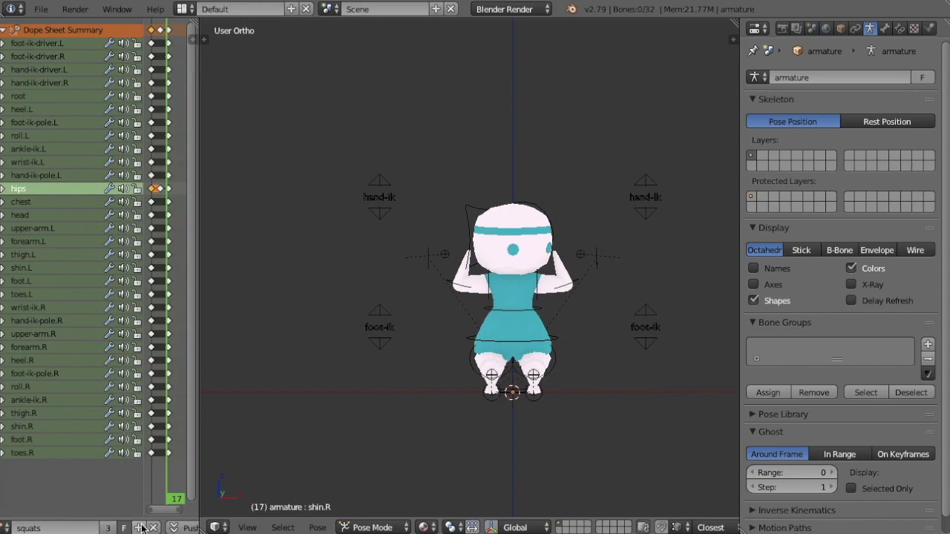
{"action": "scroll", "coordinate": [143, 528], "scroll_direction": "up", "scroll_amount": 2}
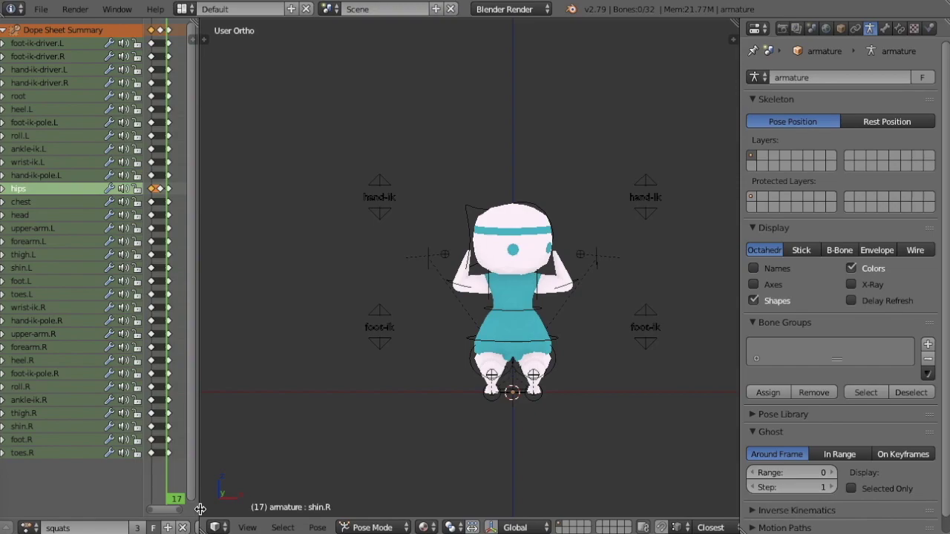
{"action": "left_click_drag", "start_coordinate": [200, 509], "coordinate": [346, 516]}
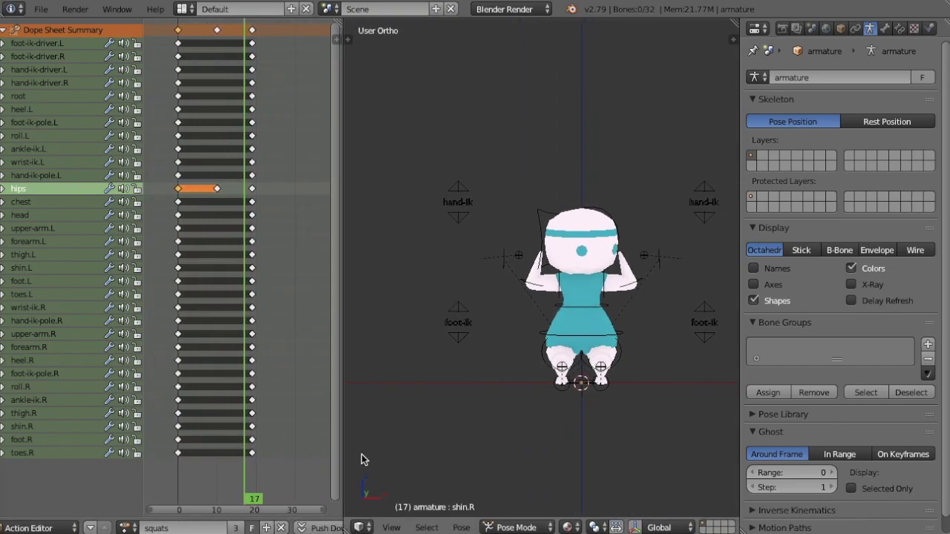
- Play the squats action, stop it at frame 14, and split a new area below the viewport
{"action": "key", "text": "alt+a"}
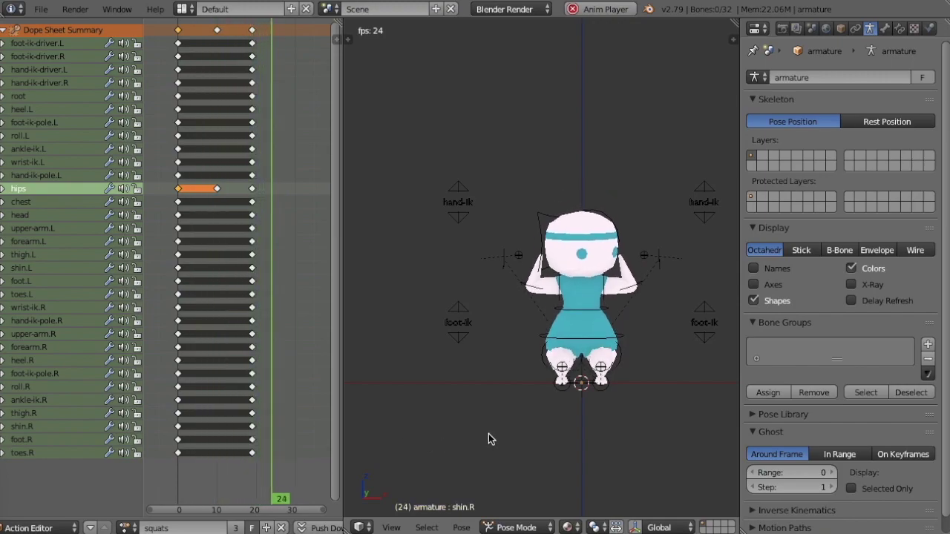
{"action": "middle_click_drag", "start_coordinate": [493, 432], "coordinate": [586, 407]}
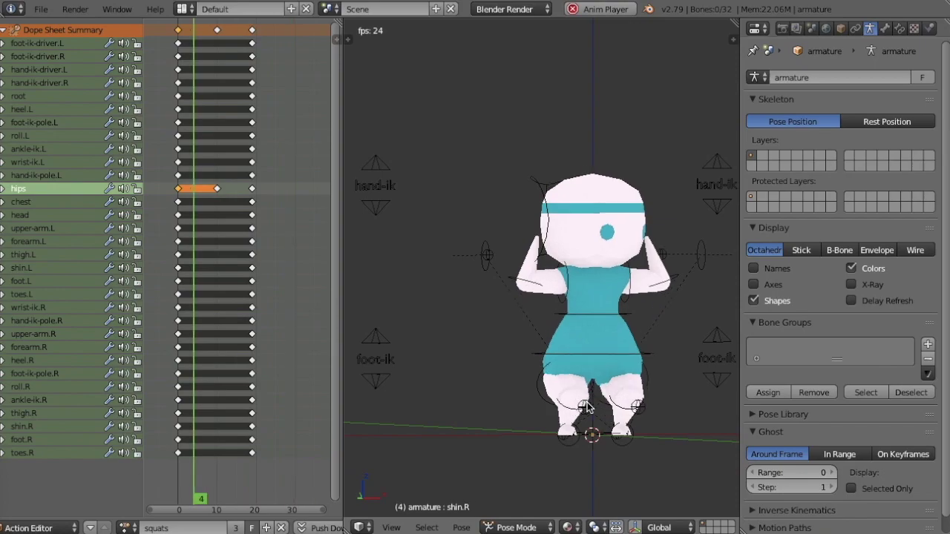
{"action": "key", "text": "alt+a"}
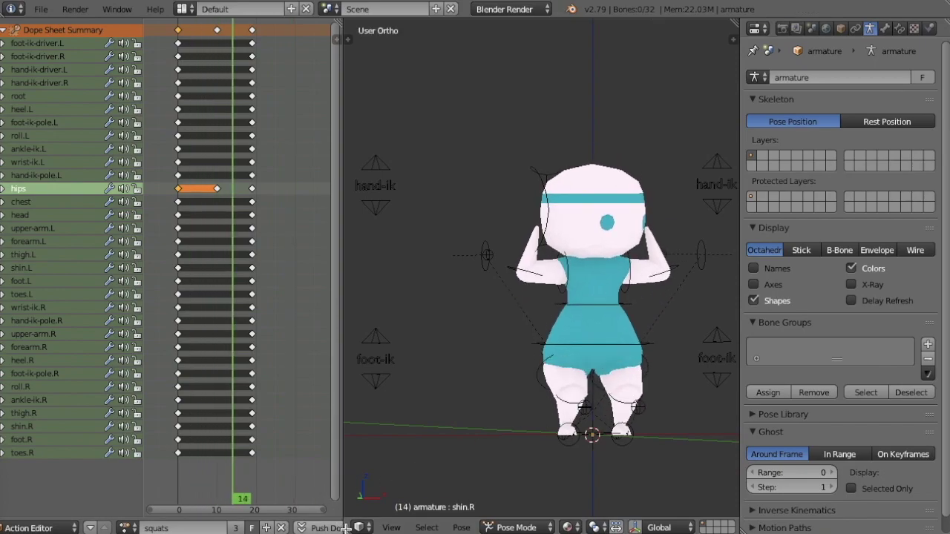
{"action": "mouse_move", "coordinate": [344, 531]}
{"action": "left_mouse_down"}
{"action": "mouse_move", "coordinate": [354, 404]}
{"action": "mouse_move", "coordinate": [357, 523]}
{"action": "left_mouse_up"}
- Turn the bottom area into a timeline and scrub the squat through to frame 20
{"action": "left_click", "coordinate": [361, 527]}
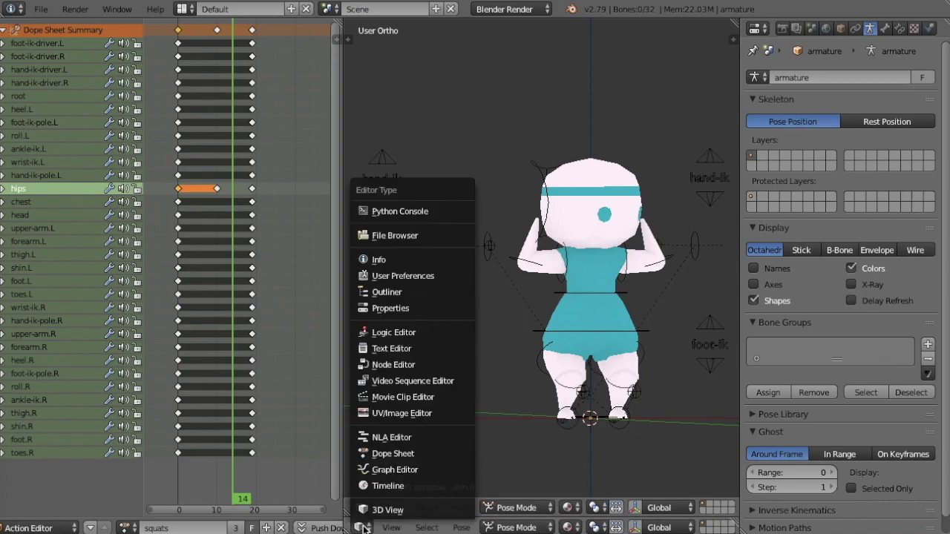
{"action": "left_click", "coordinate": [375, 487]}
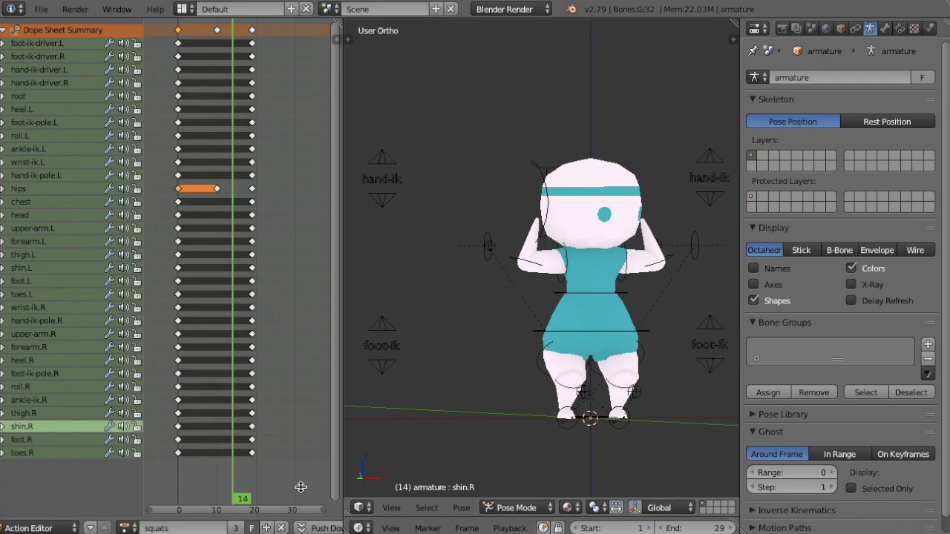
{"action": "left_click_drag", "start_coordinate": [344, 490], "coordinate": [303, 490]}
{"action": "left_click", "coordinate": [219, 452]}
{"action": "left_click_drag", "start_coordinate": [219, 453], "coordinate": [229, 452]}
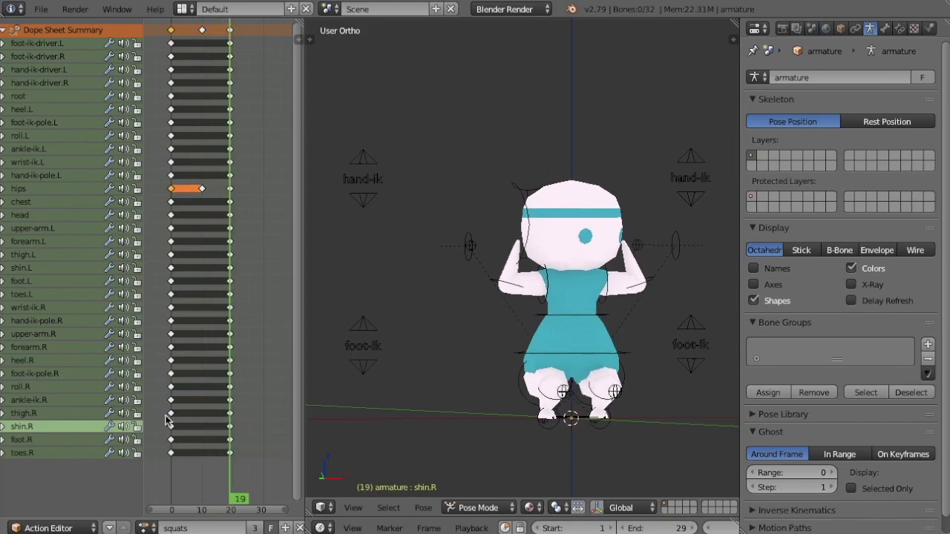
{"action": "left_click_drag", "start_coordinate": [175, 420], "coordinate": [230, 414]}
- Set the animation end frame to 20 and play the shortened squats loop
{"action": "left_click", "coordinate": [658, 527]}
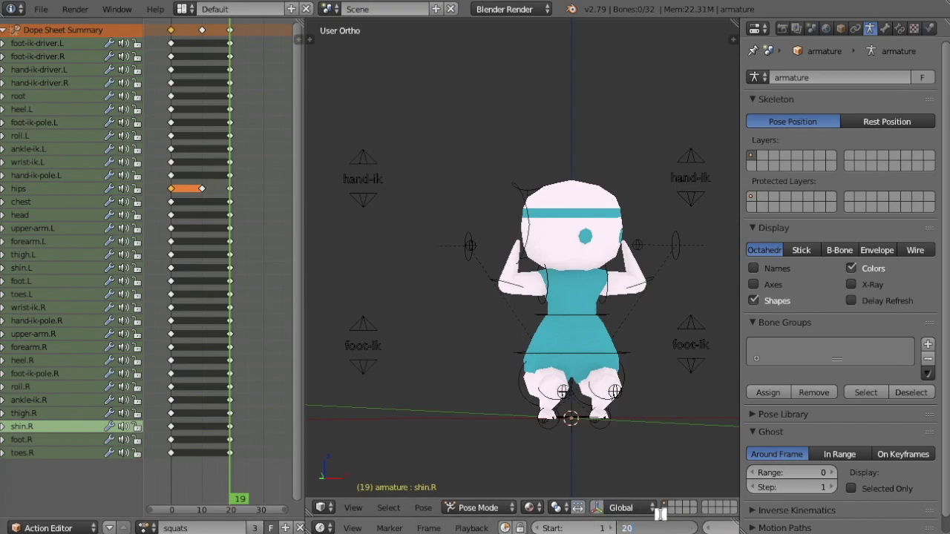
{"action": "key", "text": "Return"}
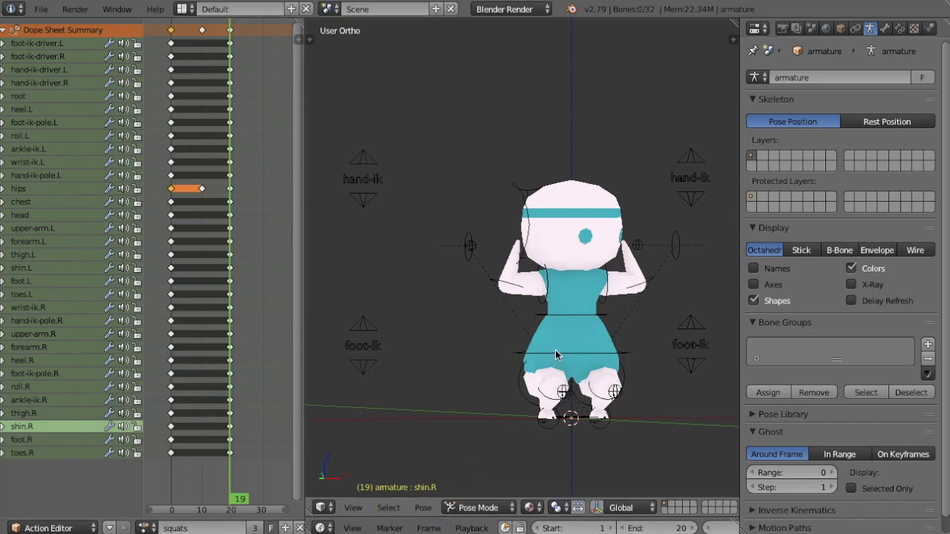
{"action": "key", "text": "alt+a"}
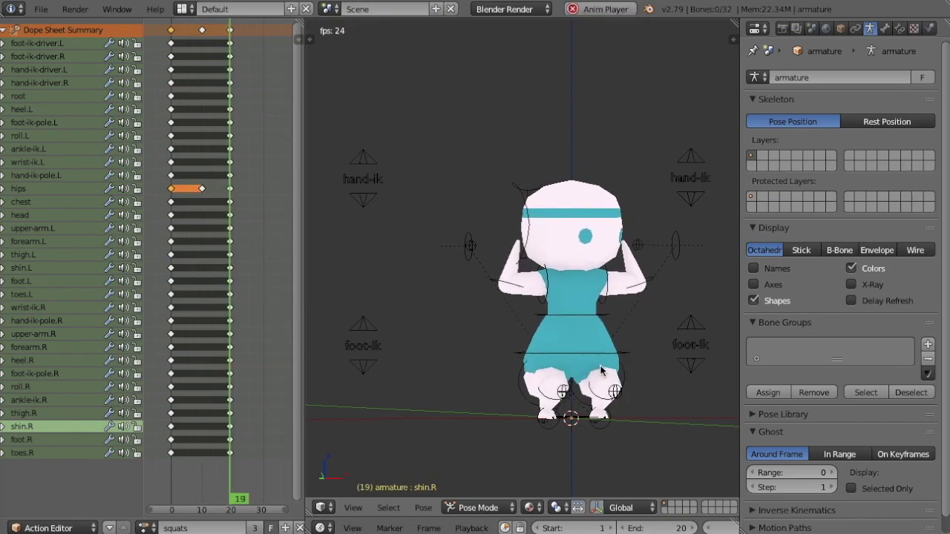
{"action": "middle_click_drag", "start_coordinate": [589, 388], "coordinate": [647, 403]}
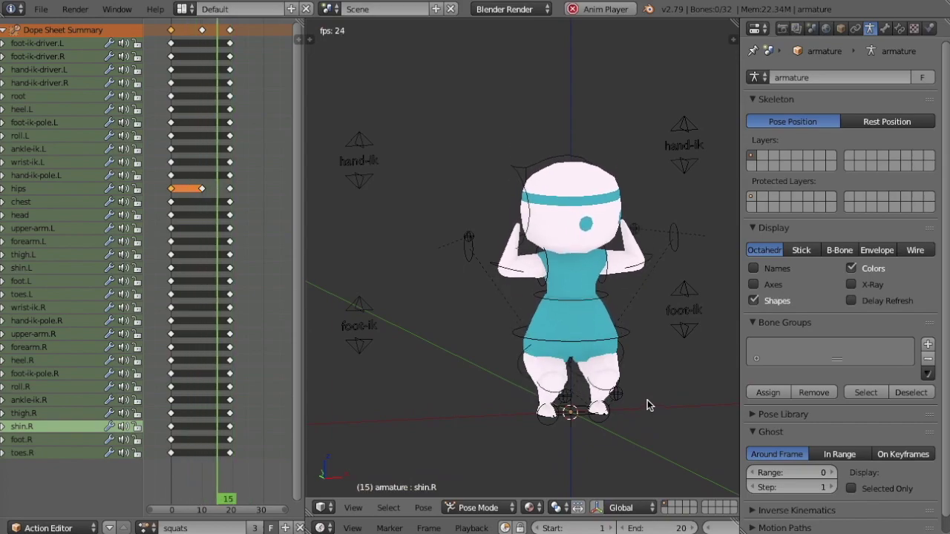
{"action": "key", "text": "alt+a"}
- Switch to an orthographic front view with the character recentred
{"action": "key", "text": "KP_5"}
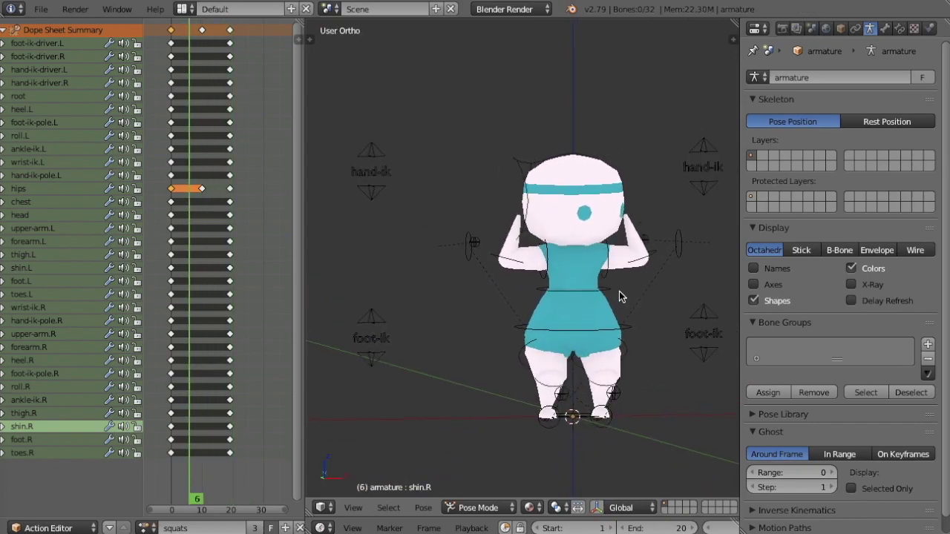
{"action": "key", "text": "KP_1"}
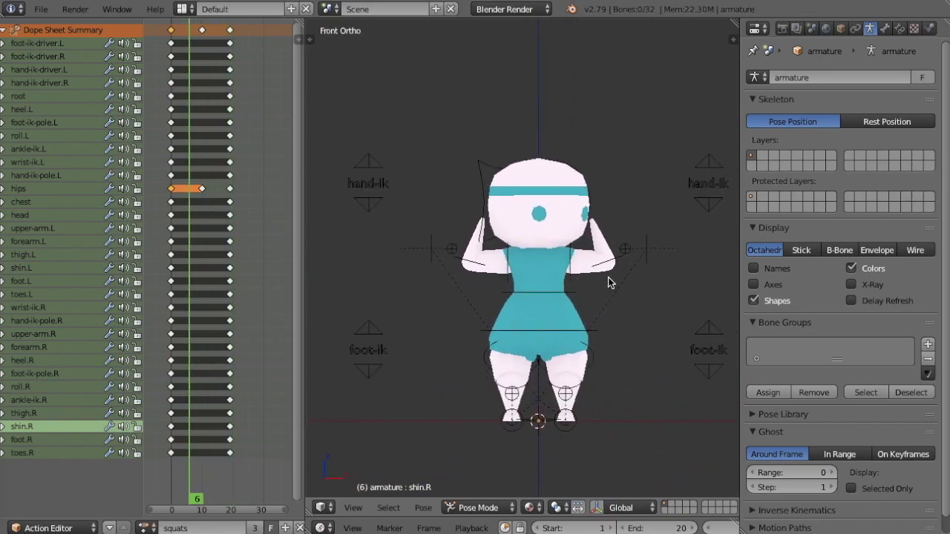
{"action": "middle_click_drag", "start_coordinate": [608, 282], "coordinate": [559, 254], "text": "shift"}
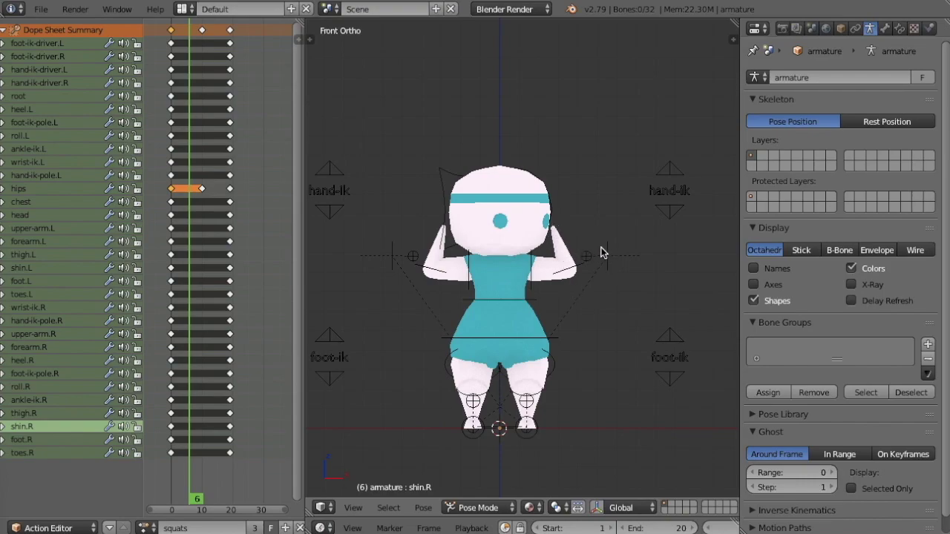
{"action": "middle_click_drag", "start_coordinate": [481, 269], "coordinate": [512, 284]}
{"action": "key", "text": "KP_1"}
- At frame 0, raise hand-ik-driver.L to lift the arm and insert a LocRotScale keyframe
{"action": "left_click_drag", "start_coordinate": [192, 57], "coordinate": [169, 53]}
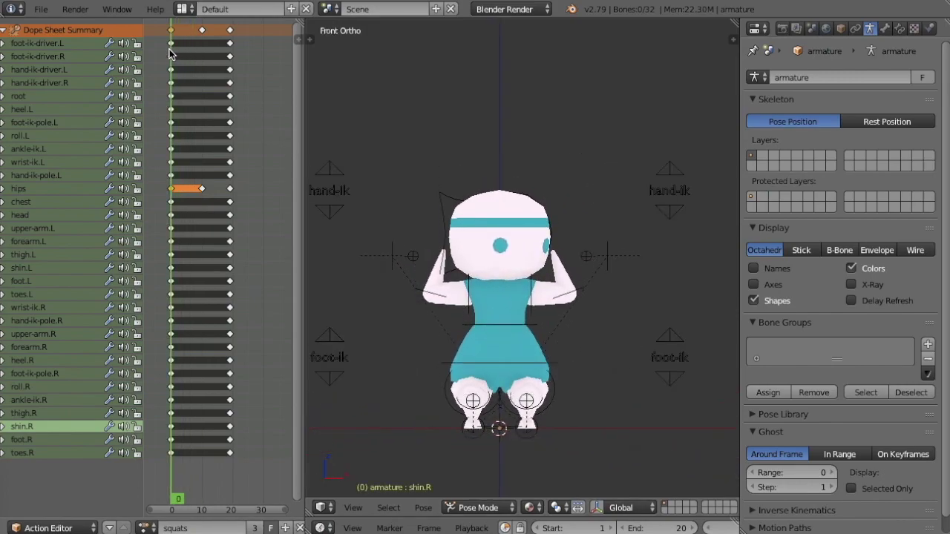
{"action": "right_click", "coordinate": [681, 198]}
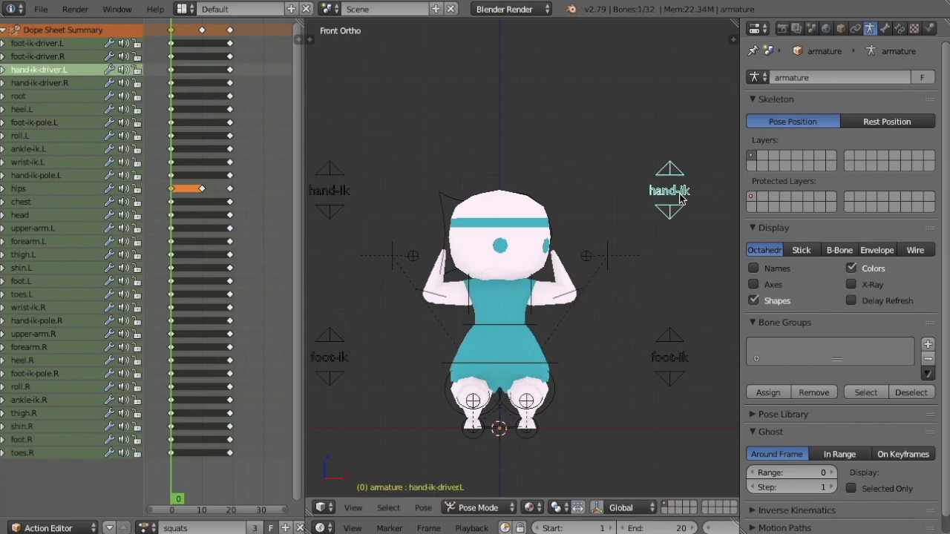
{"action": "key", "text": "g"}
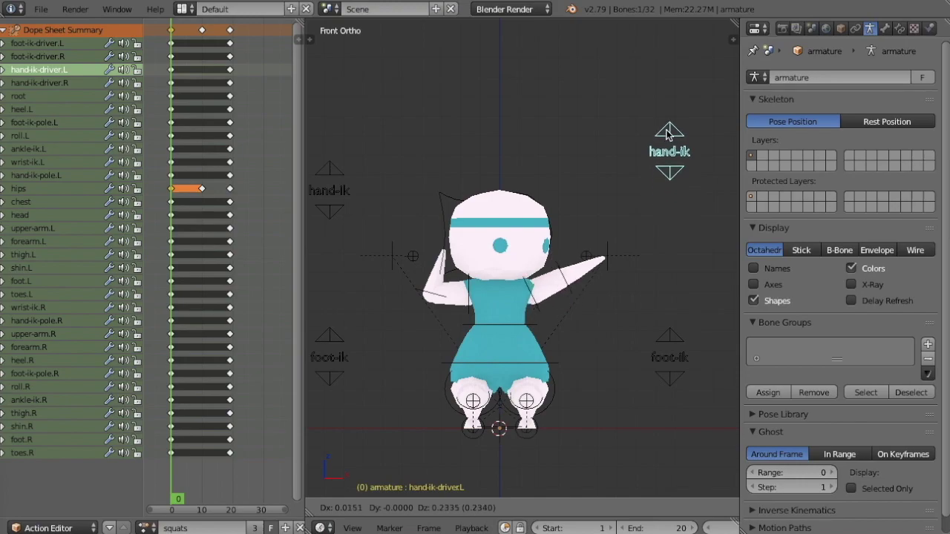
{"action": "left_click", "coordinate": [665, 113]}
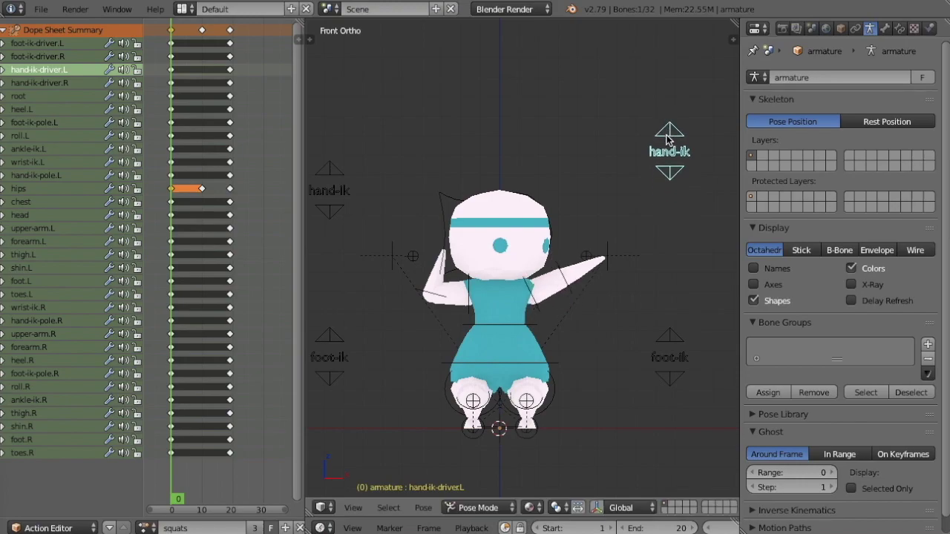
{"action": "key", "text": "i"}
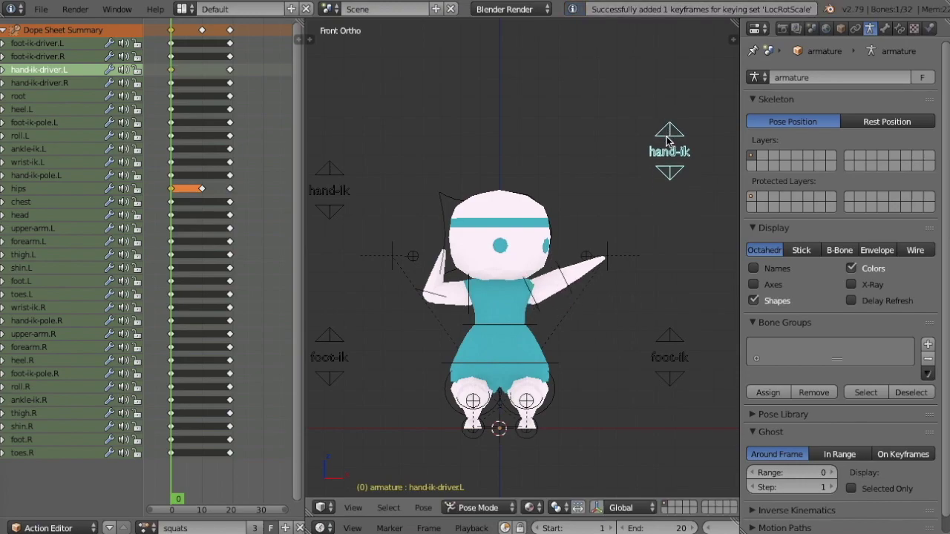
{"action": "scroll", "coordinate": [641, 527], "scroll_direction": "down", "scroll_amount": 5}
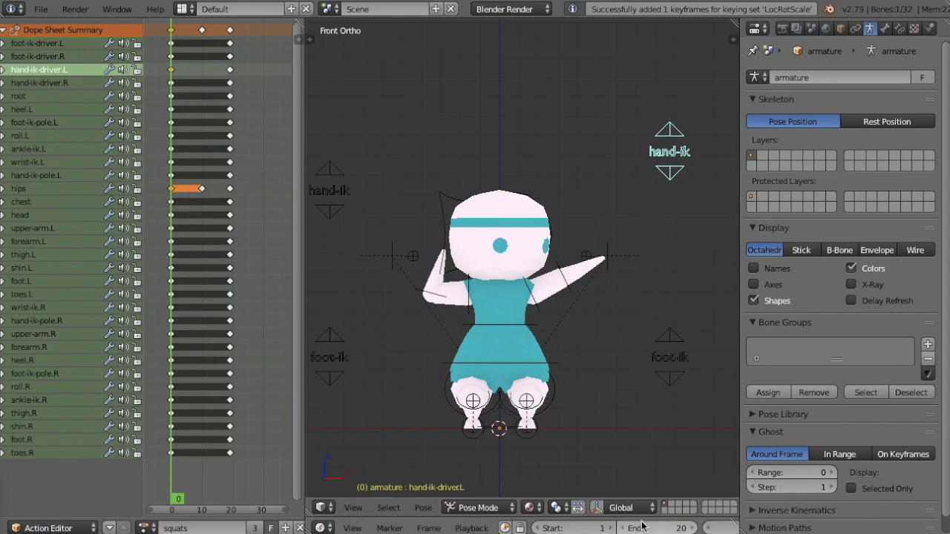
{"action": "scroll", "coordinate": [640, 527], "scroll_direction": "down", "scroll_amount": 8}
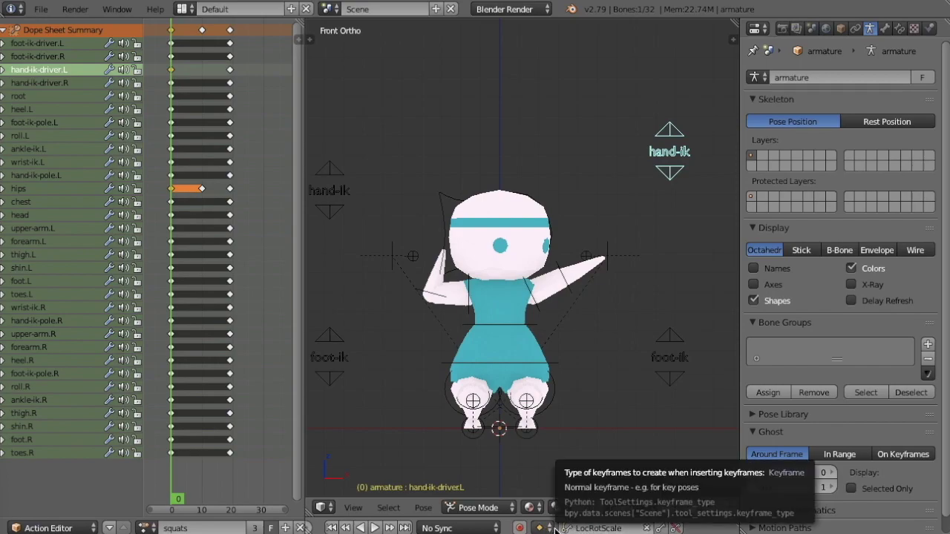
{"action": "left_click", "coordinate": [582, 528]}
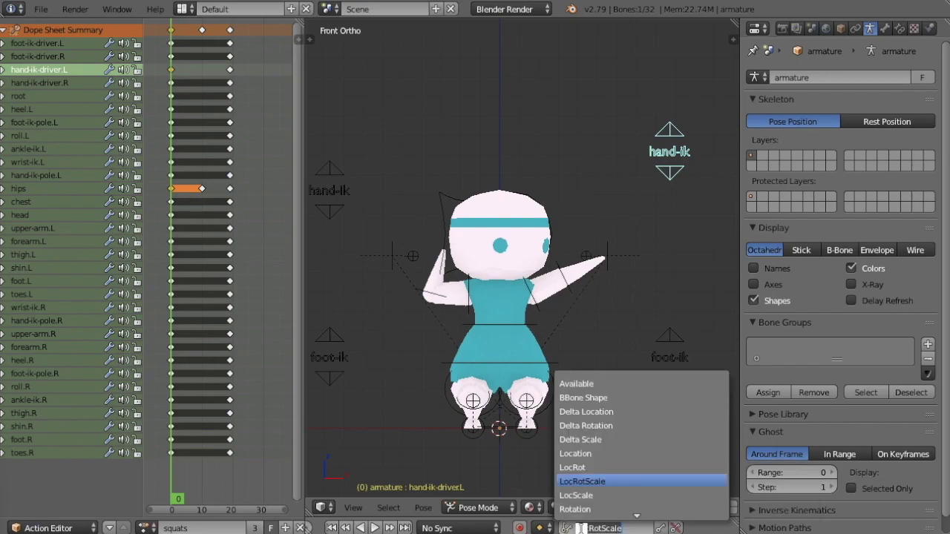
{"action": "left_click", "coordinate": [576, 482]}
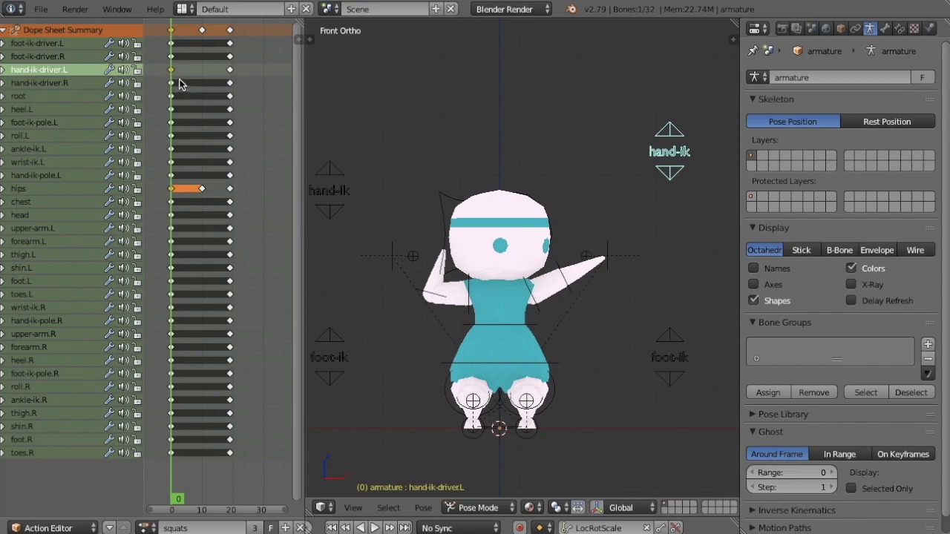
{"action": "key", "text": "alt+a"}
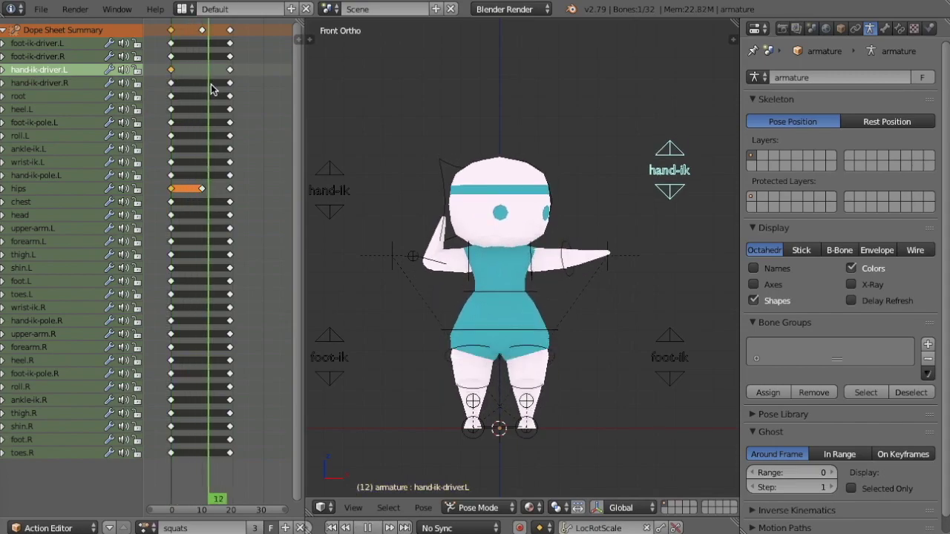
{"action": "left_click_drag", "start_coordinate": [236, 95], "coordinate": [212, 95]}
{"action": "key", "text": "Escape"}
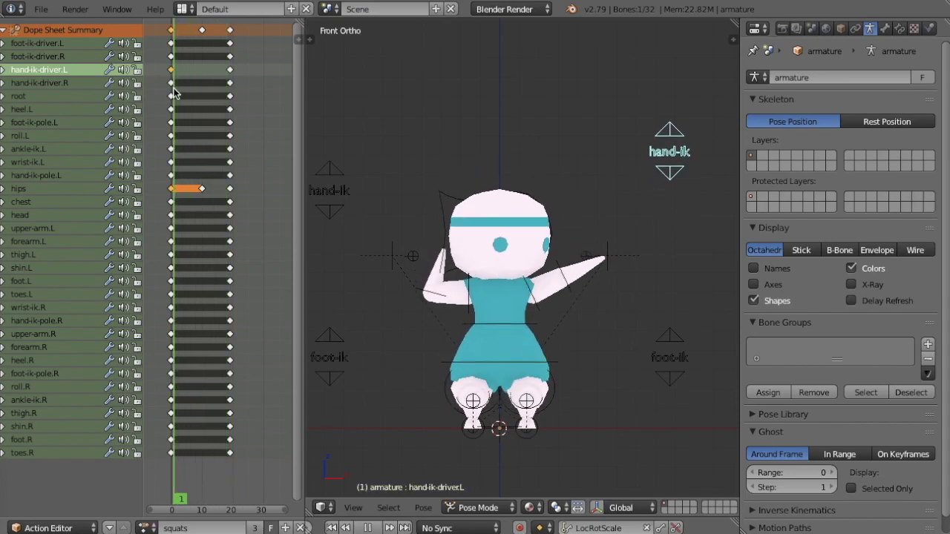
{"action": "key", "text": "alt+a"}
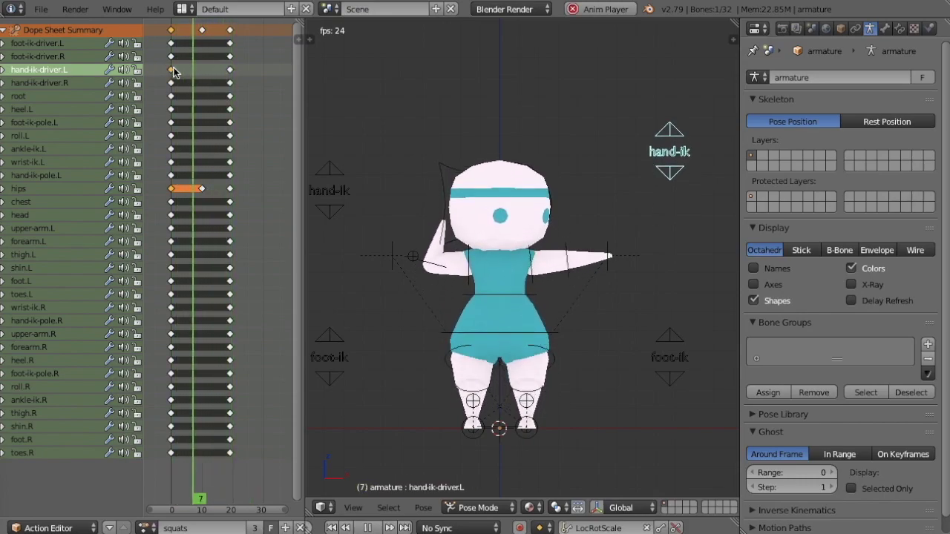
{"action": "key", "text": "alt+a"}
{"action": "key", "text": "alt+a"}
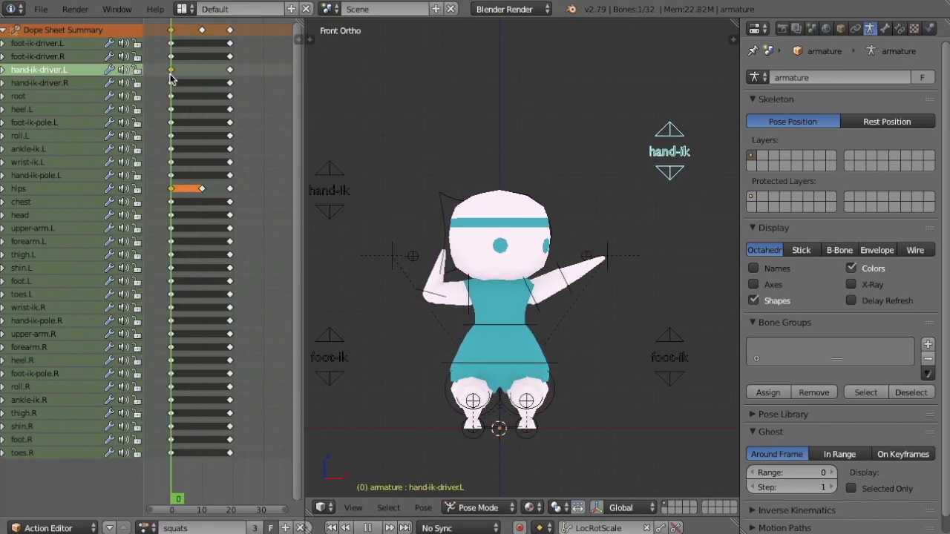
{"action": "mouse_move", "coordinate": [170, 78]}
{"action": "left_mouse_down"}
{"action": "mouse_move", "coordinate": [235, 85]}
{"action": "mouse_move", "coordinate": [164, 81]}
{"action": "left_mouse_up"}
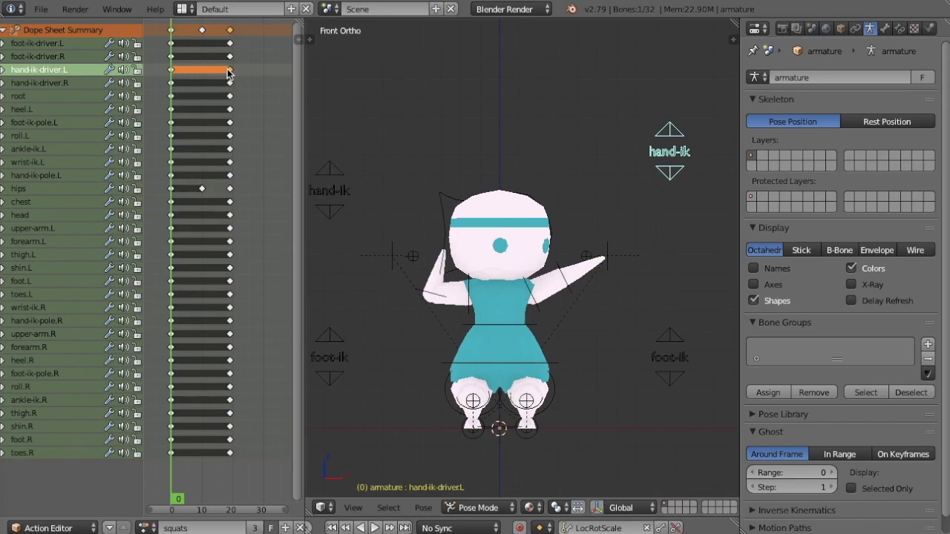
- Play the squats loop and orbit the view slightly while it runs
{"action": "key", "text": "alt+a"}
{"action": "middle_click_drag", "start_coordinate": [445, 290], "coordinate": [376, 289]}
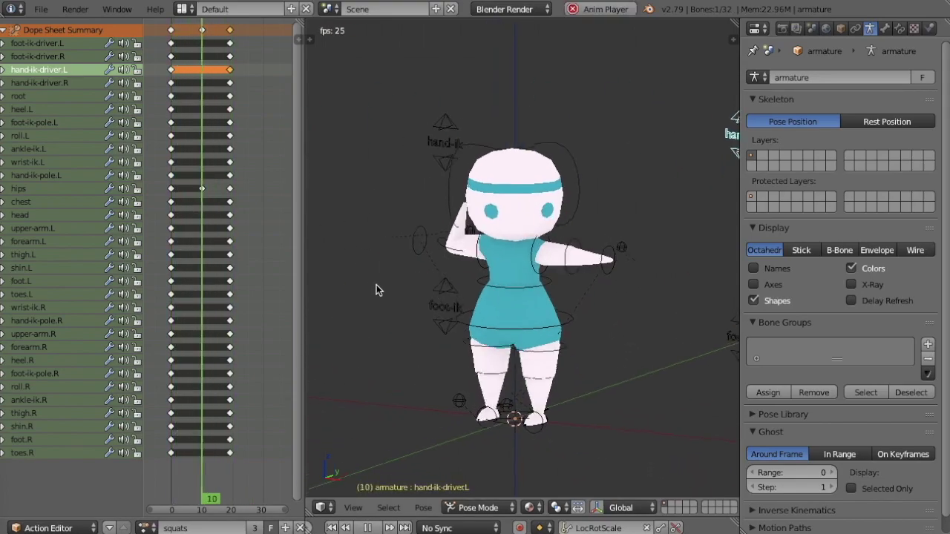
- Preview the loop from a higher angle with Only Render on, then turn it off and close the sidebar
{"action": "middle_click_drag", "start_coordinate": [413, 329], "coordinate": [539, 309]}
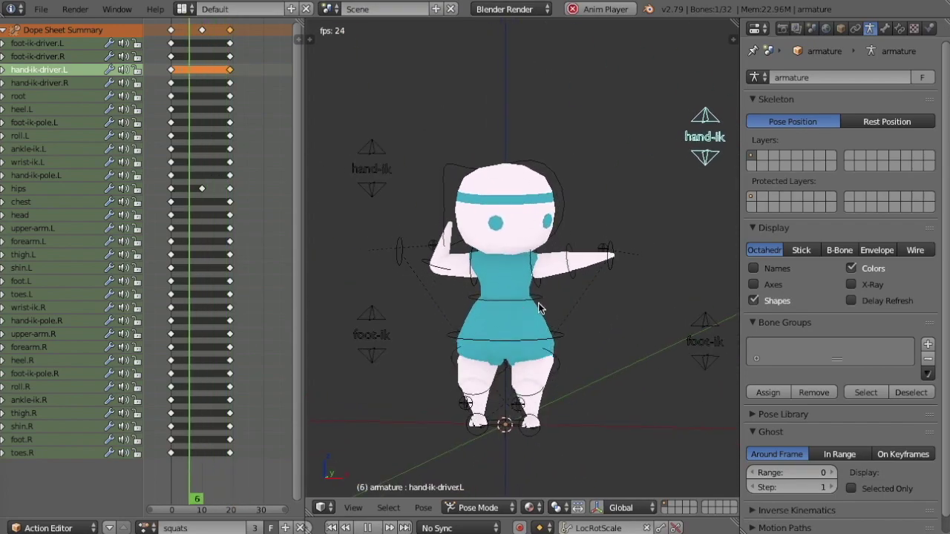
{"action": "key", "text": "n"}
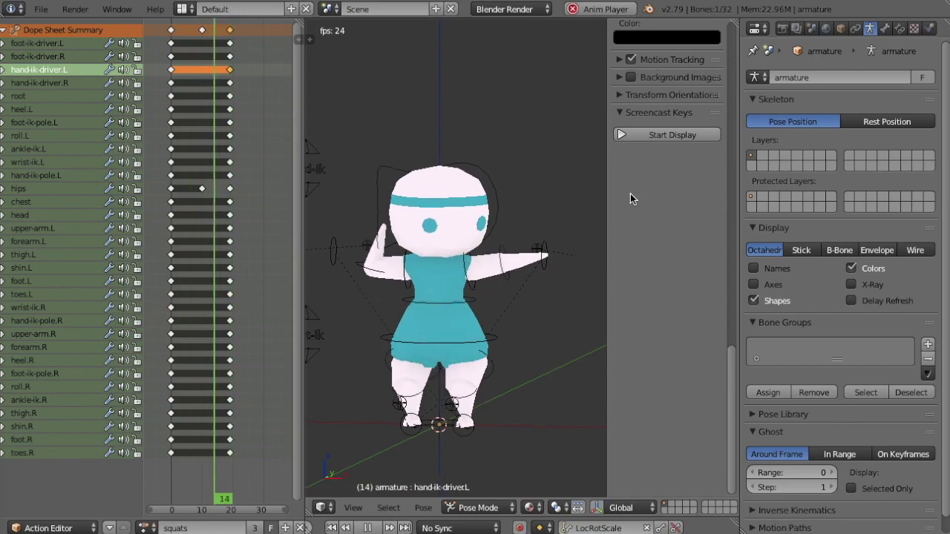
{"action": "scroll", "coordinate": [630, 194], "scroll_direction": "up", "scroll_amount": 15}
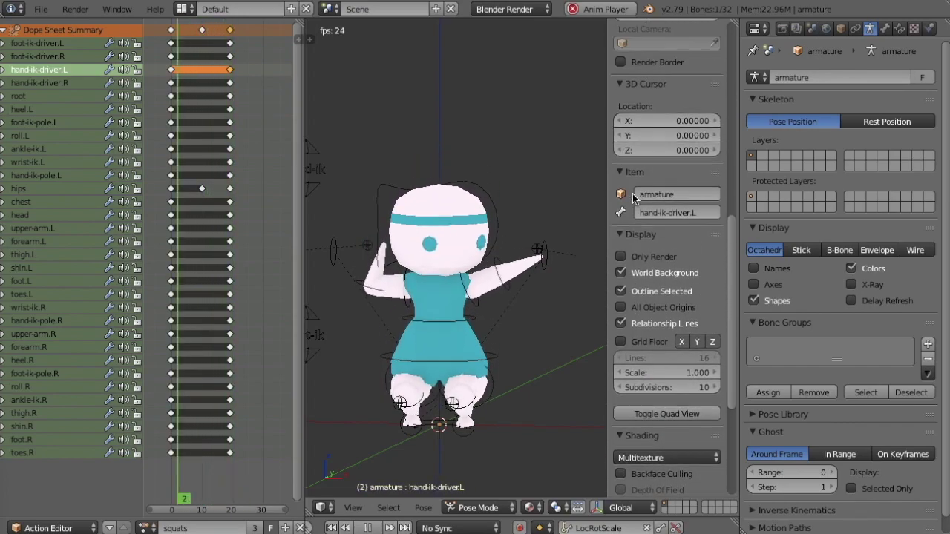
{"action": "scroll", "coordinate": [633, 199], "scroll_direction": "up", "scroll_amount": 10}
{"action": "scroll", "coordinate": [636, 207], "scroll_direction": "down", "scroll_amount": 7}
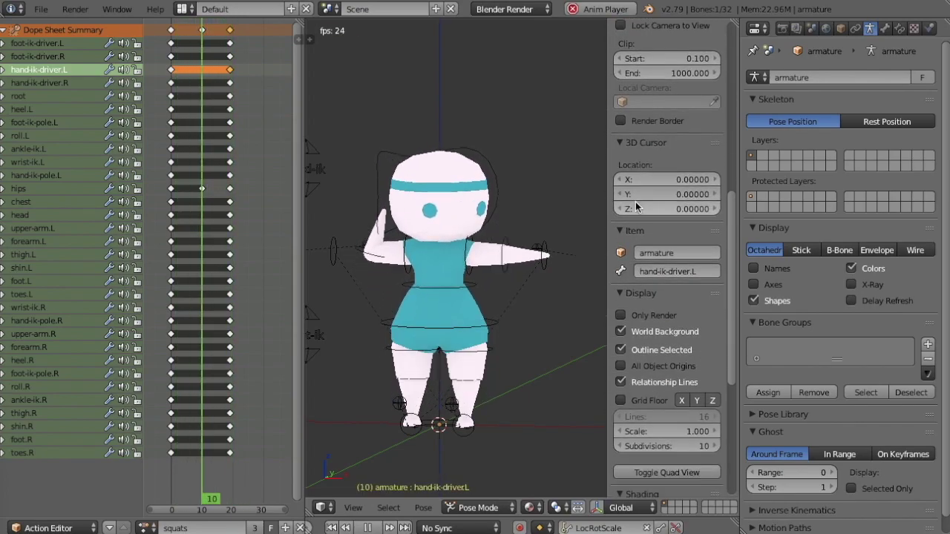
{"action": "scroll", "coordinate": [636, 207], "scroll_direction": "down", "scroll_amount": 5}
{"action": "left_click", "coordinate": [620, 227]}
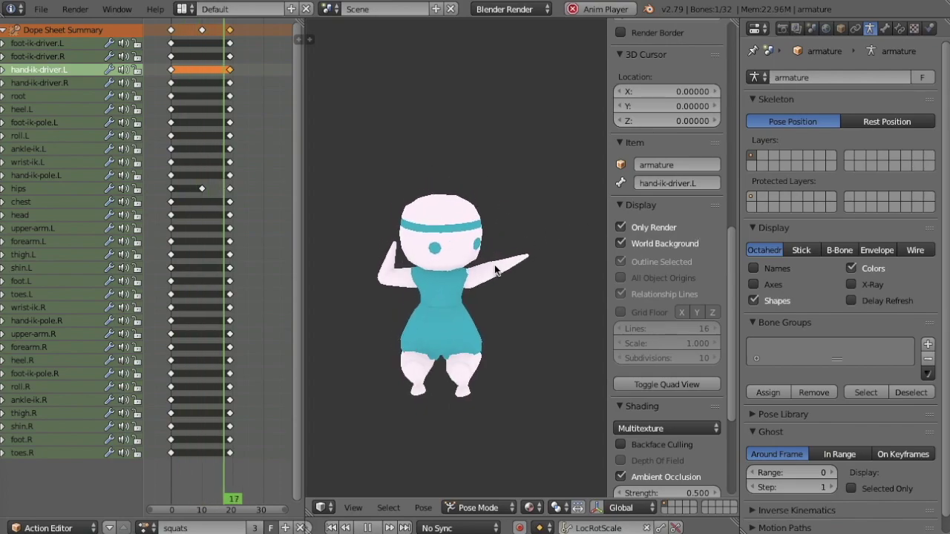
{"action": "left_click", "coordinate": [621, 228]}
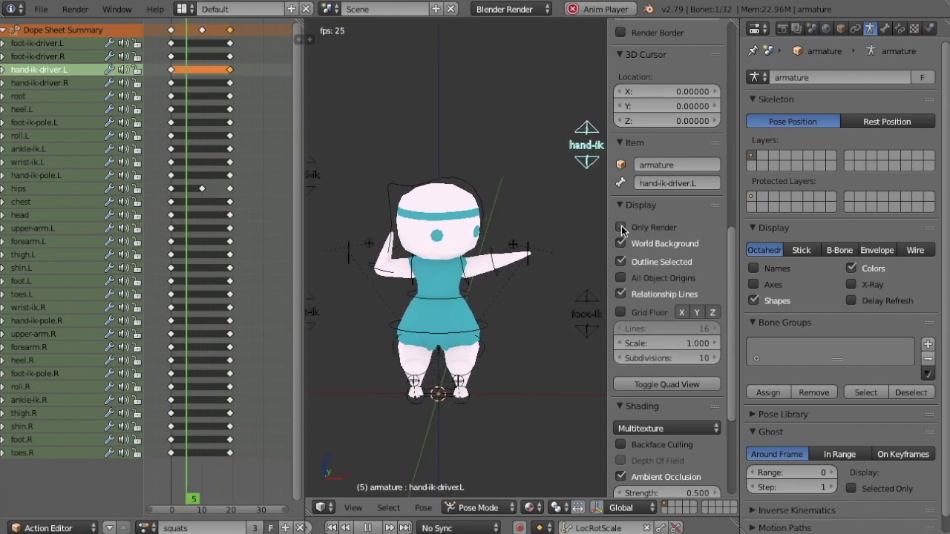
{"action": "key", "text": "n"}
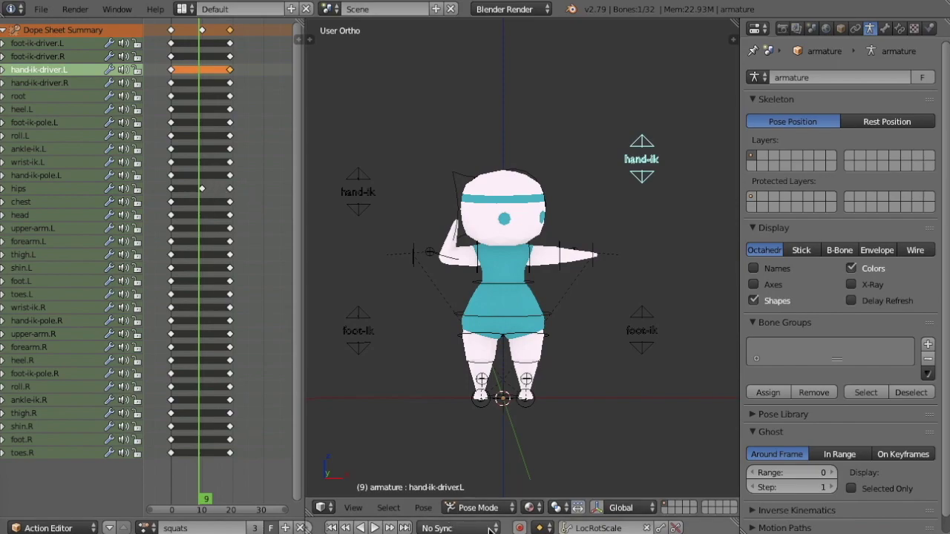
- Load the swing-feet action and preview it from the side with Only Render enabled
{"action": "left_click", "coordinate": [147, 528]}
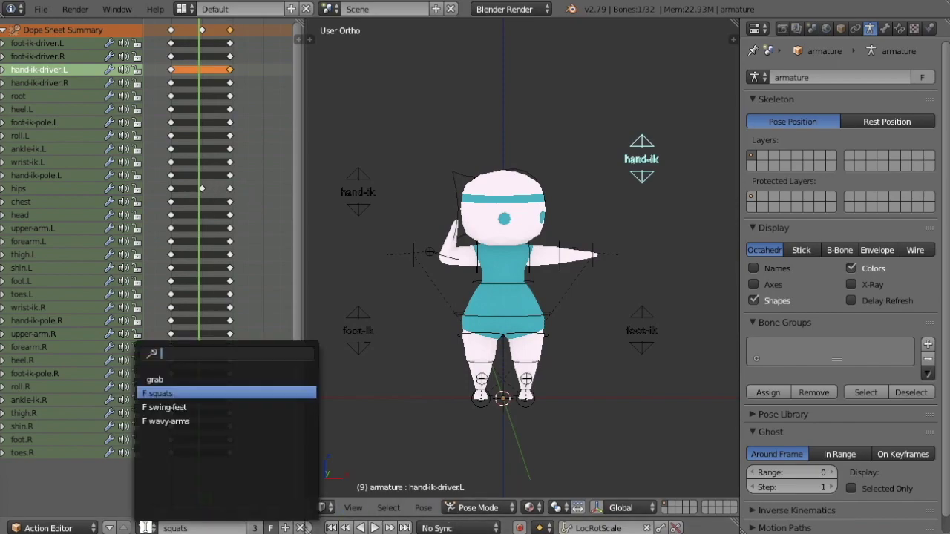
{"action": "left_click", "coordinate": [170, 407]}
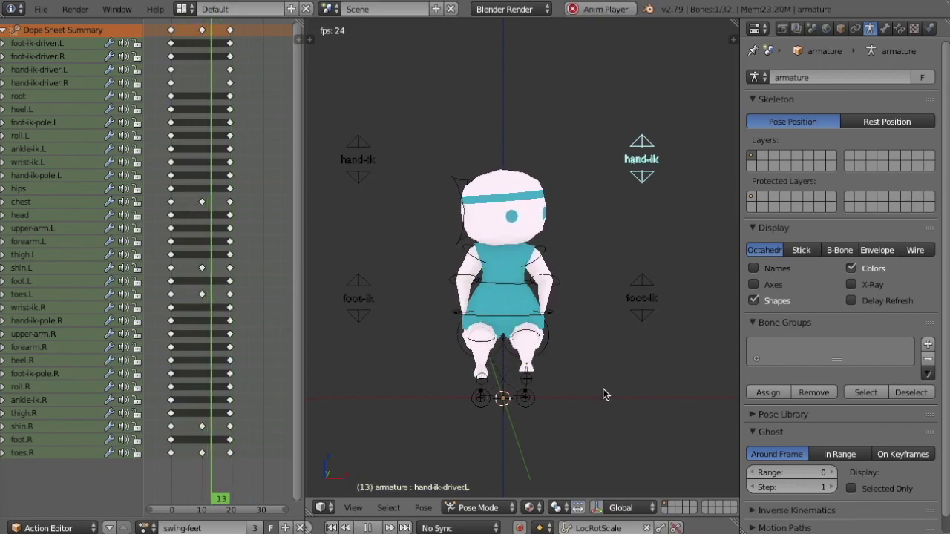
{"action": "middle_click_drag", "start_coordinate": [604, 393], "coordinate": [572, 373]}
{"action": "key", "text": "n"}
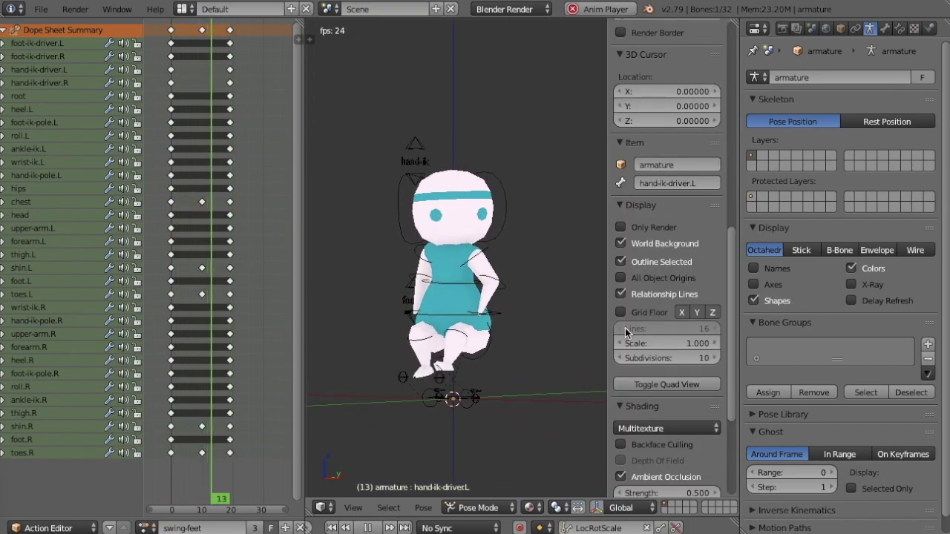
{"action": "left_click", "coordinate": [621, 228]}
{"action": "middle_click_drag", "start_coordinate": [504, 335], "coordinate": [461, 353]}
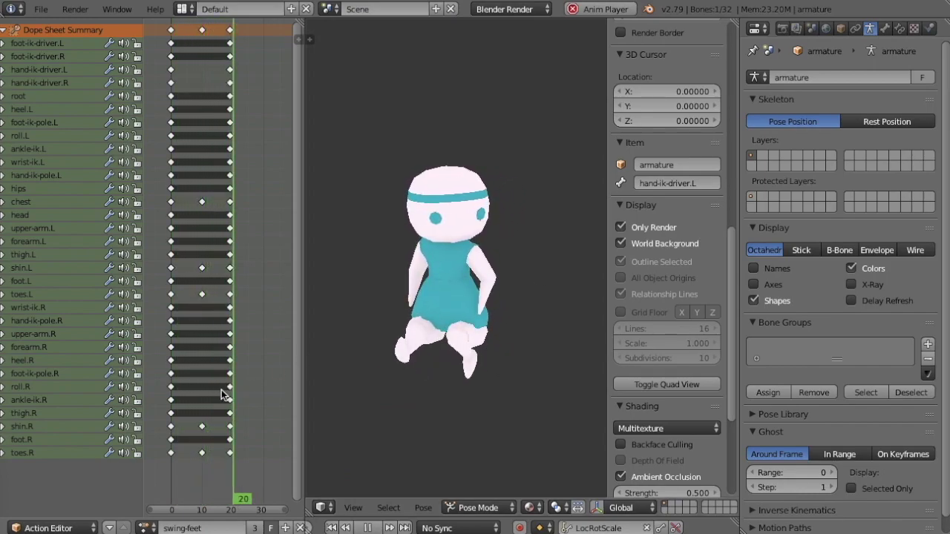
- Turn Only Render back off, hide the sidebar, and stop playback at frame 10
{"action": "key", "text": "n"}
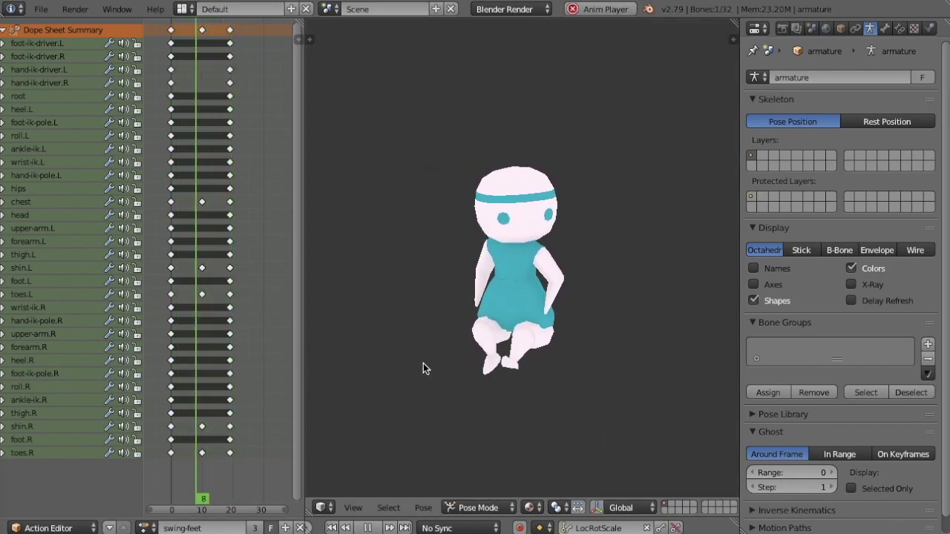
{"action": "key", "text": "n"}
{"action": "left_click", "coordinate": [627, 229]}
{"action": "key", "text": "n"}
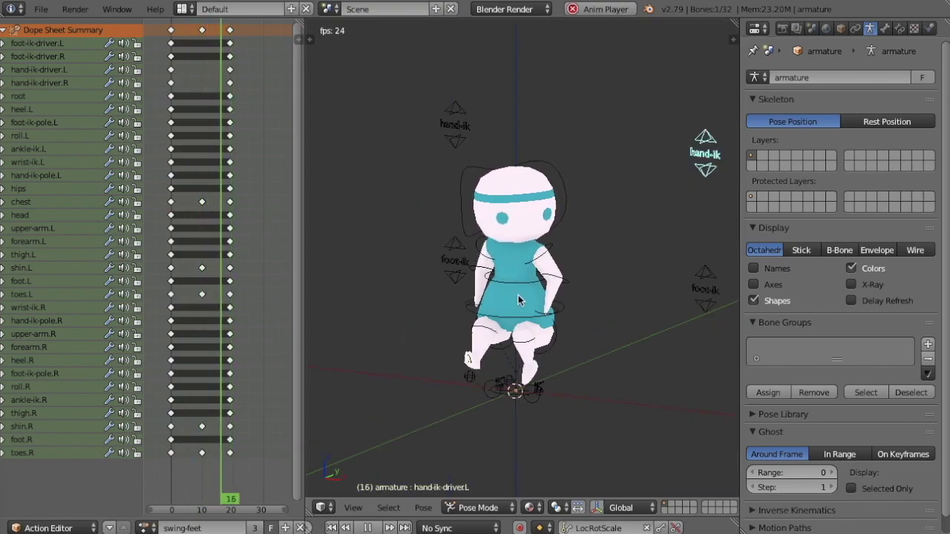
{"action": "key", "text": "alt+a"}
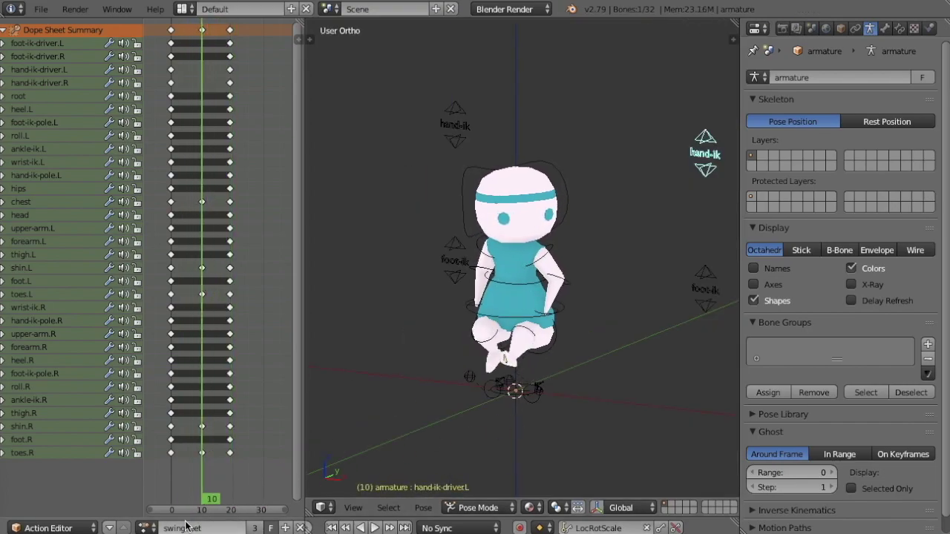
- Switch the armature to the wavy-arms action and play it, rewinding to frame 13 and replaying
{"action": "left_click", "coordinate": [147, 528]}
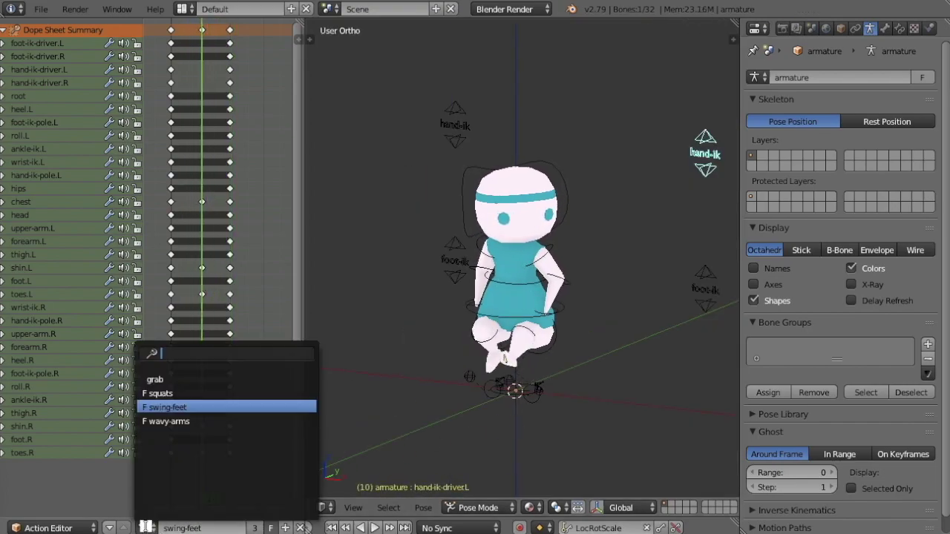
{"action": "left_click", "coordinate": [177, 421]}
{"action": "key", "text": "alt+a"}
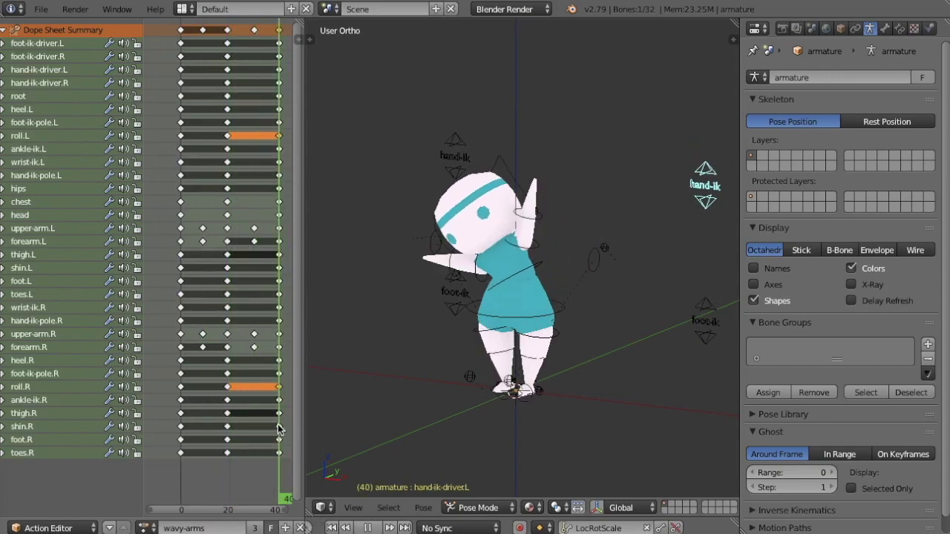
{"action": "left_click_drag", "start_coordinate": [278, 429], "coordinate": [213, 418]}
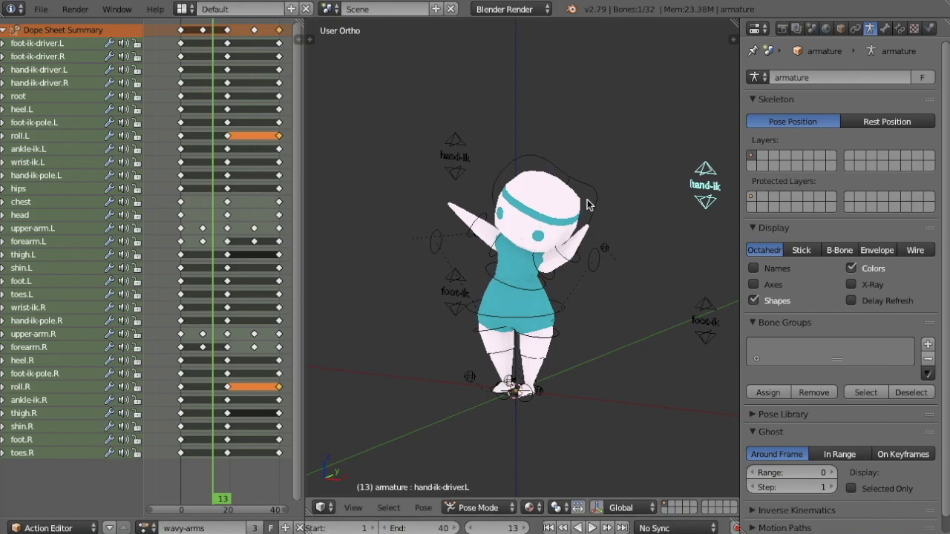
{"action": "key", "text": "alt+a"}
- Orbit around the waving chibi with Only Render on, then turn it off to show the bones
{"action": "mouse_move", "coordinate": [339, 279]}
{"action": "middle_mouse_down"}
{"action": "mouse_move", "coordinate": [449, 311]}
{"action": "mouse_move", "coordinate": [660, 309]}
{"action": "mouse_move", "coordinate": [495, 288]}
{"action": "middle_mouse_up"}
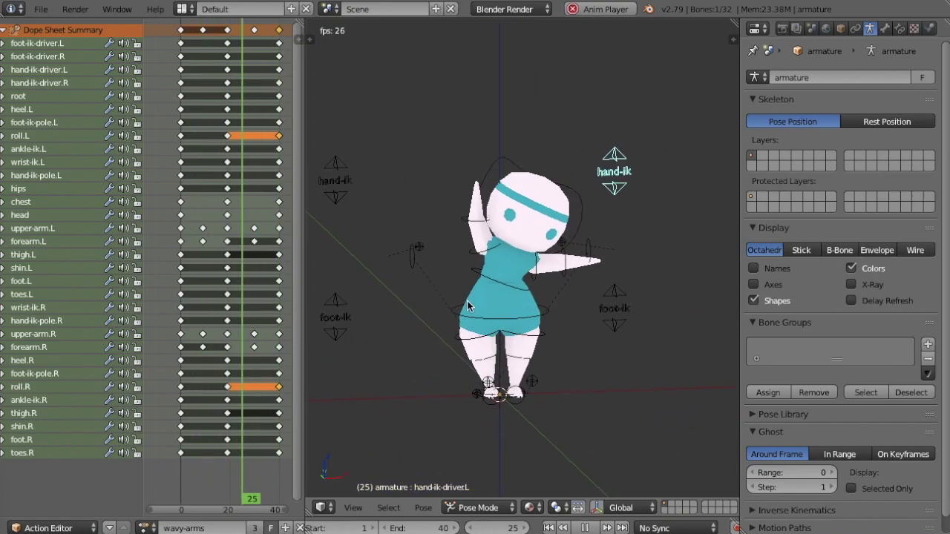
{"action": "key", "text": "n"}
{"action": "left_click", "coordinate": [620, 227]}
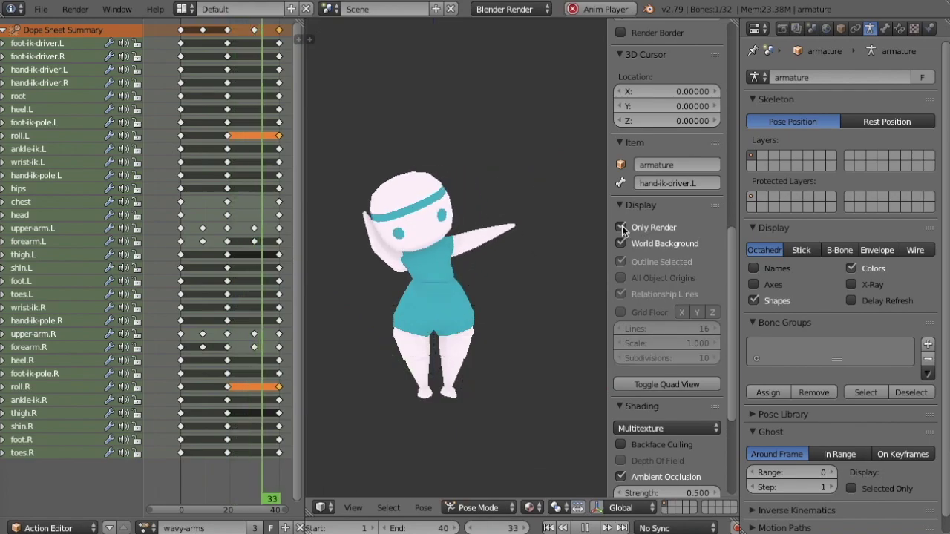
{"action": "key", "text": "n"}
{"action": "middle_click_drag", "start_coordinate": [584, 307], "coordinate": [562, 312]}
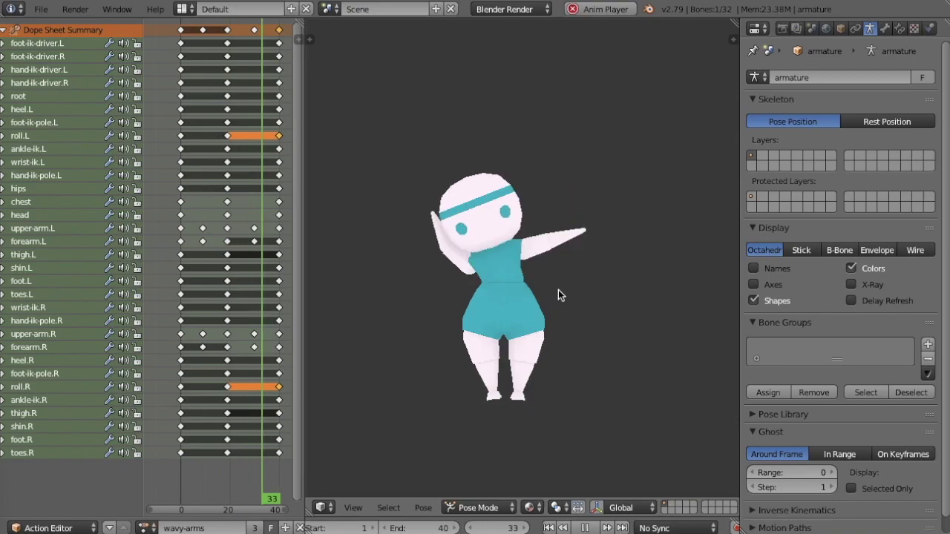
{"action": "key", "text": "n"}
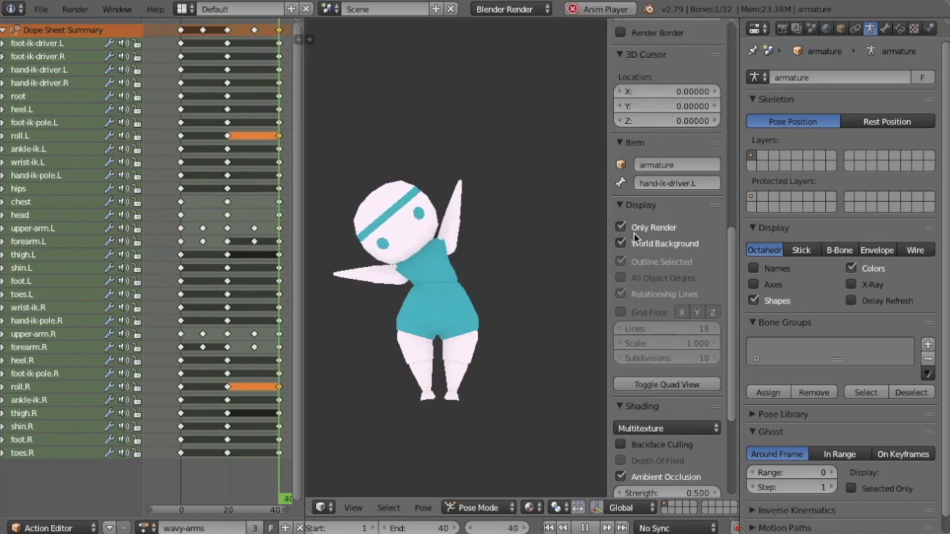
{"action": "left_click", "coordinate": [620, 227]}
- Stop playback and move the hips bone down along Z, check it in front view, then replay
{"action": "key", "text": "n"}
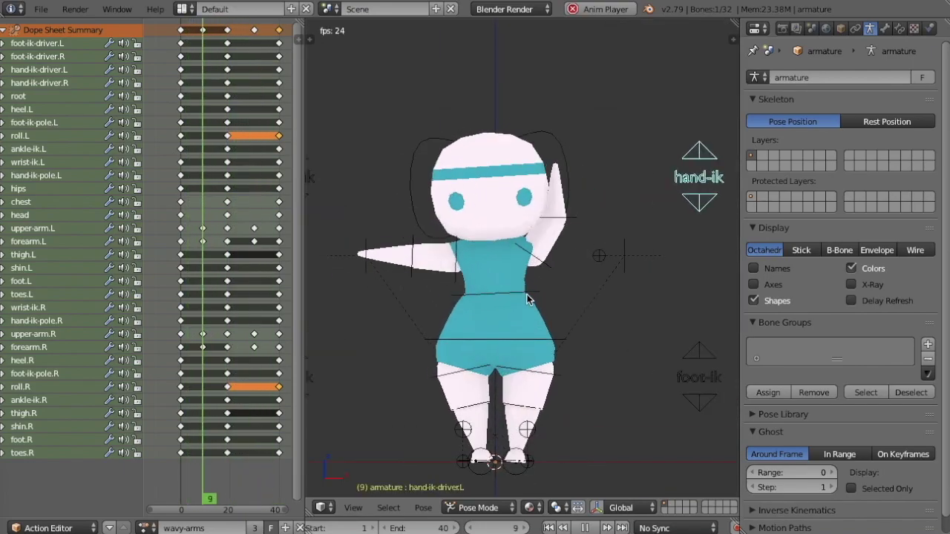
{"action": "right_click", "coordinate": [543, 343]}
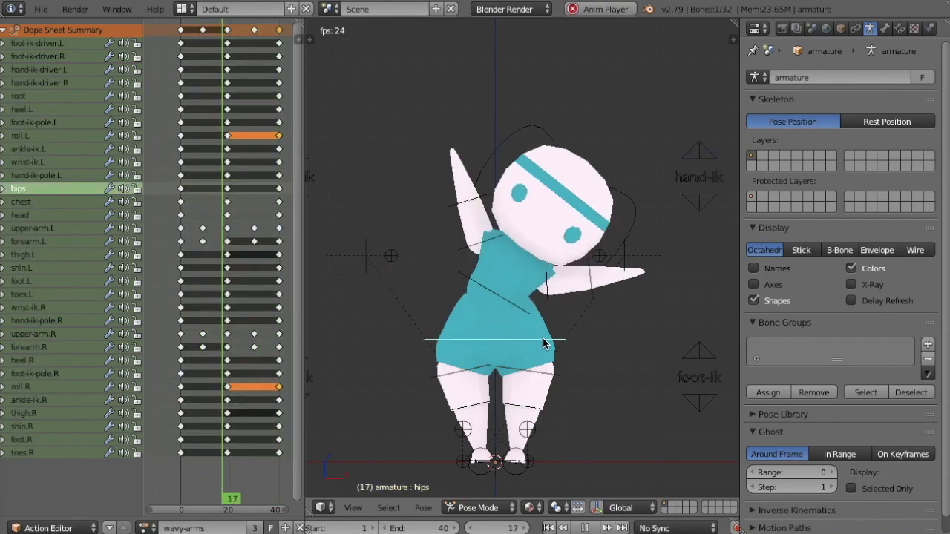
{"action": "key", "text": "alt+a"}
{"action": "key", "text": "alt+a"}
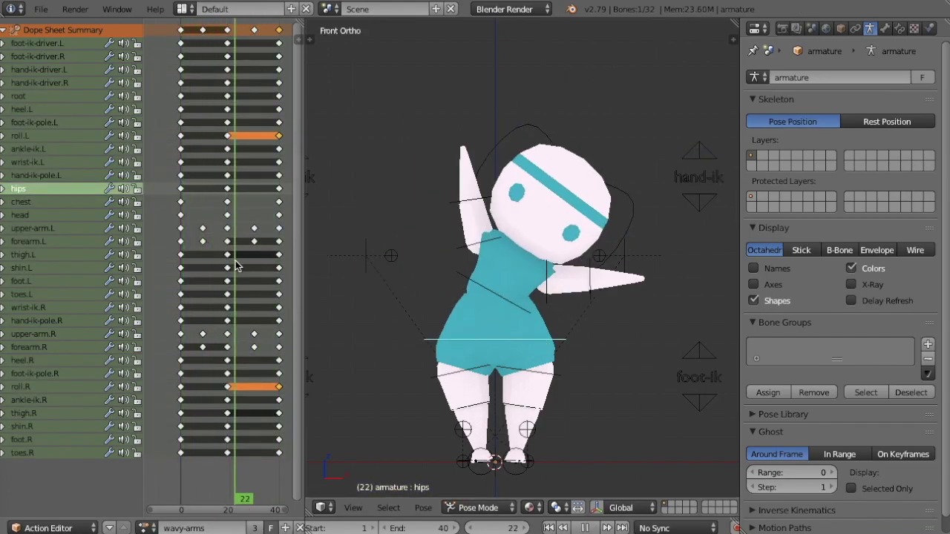
{"action": "key", "text": "g"}
{"action": "key", "text": "z"}
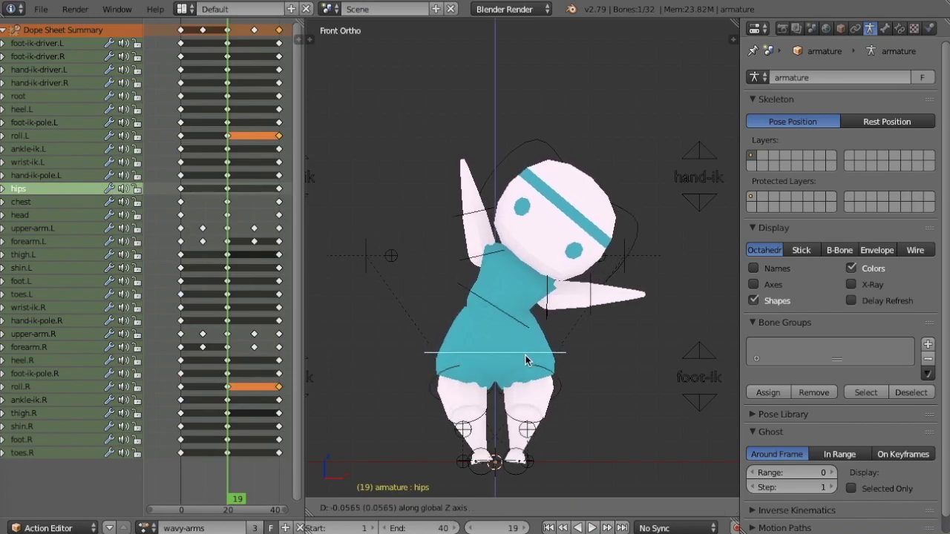
{"action": "mouse_move", "coordinate": [647, 385]}
{"action": "middle_mouse_down"}
{"action": "mouse_move", "coordinate": [413, 383]}
{"action": "mouse_move", "coordinate": [645, 403]}
{"action": "middle_mouse_up"}
{"action": "key", "text": "KP_1"}
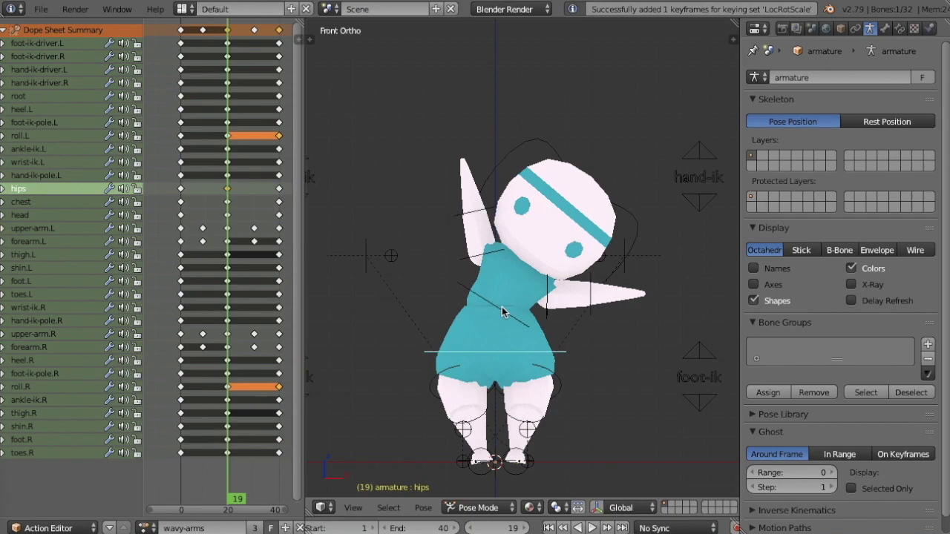
{"action": "key", "text": "alt+a"}
- Enable Only Render in the viewport sidebar to hide the bones during wavy-arms playback
{"action": "scroll", "coordinate": [591, 338], "scroll_direction": "down", "scroll_amount": 2}
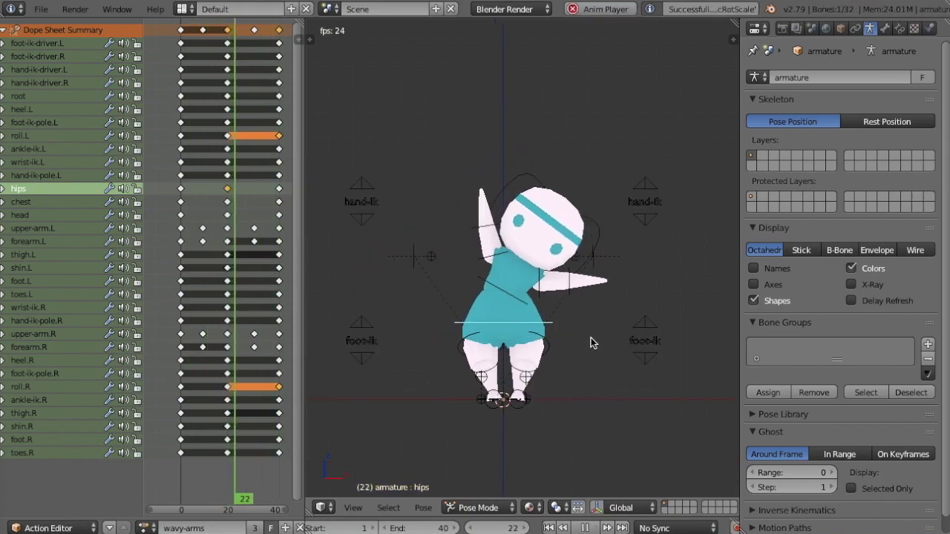
{"action": "key", "text": "n"}
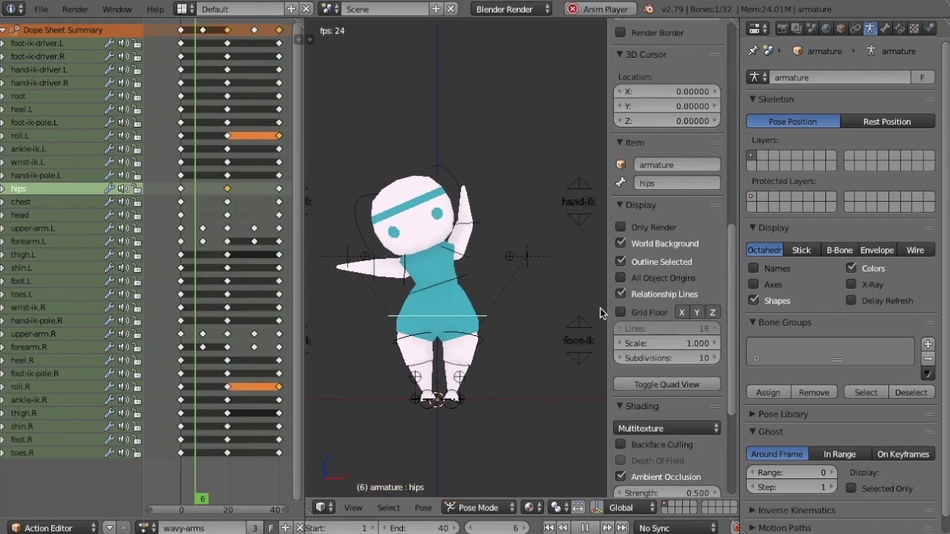
{"action": "left_click", "coordinate": [620, 228]}
{"action": "key", "text": "n"}
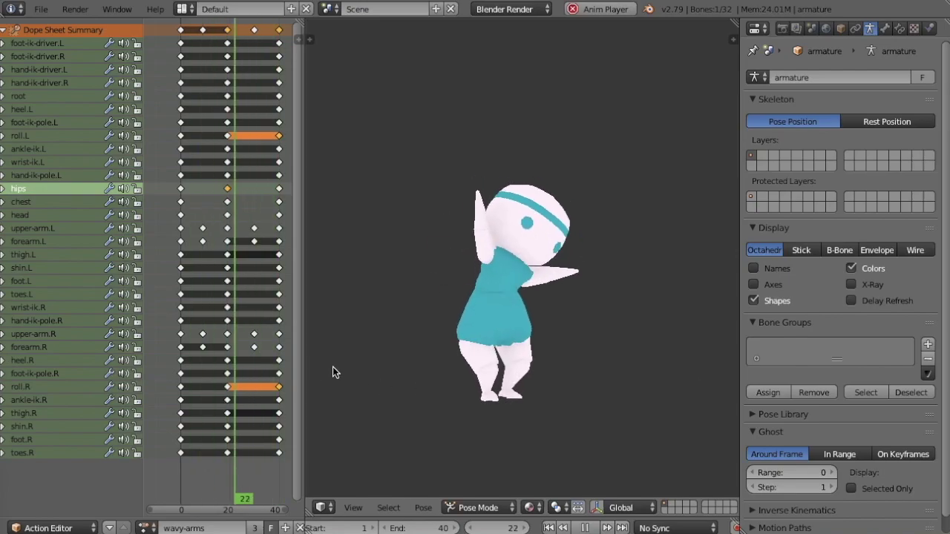
- Stop the wavy-arms playback at frame 8 and orbit to the character's side
{"action": "key", "text": "n"}
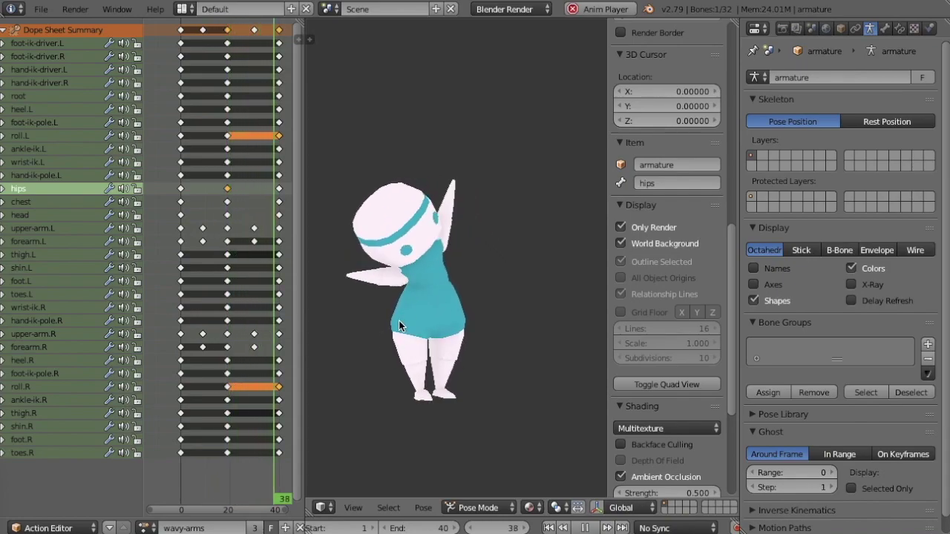
{"action": "key", "text": "n"}
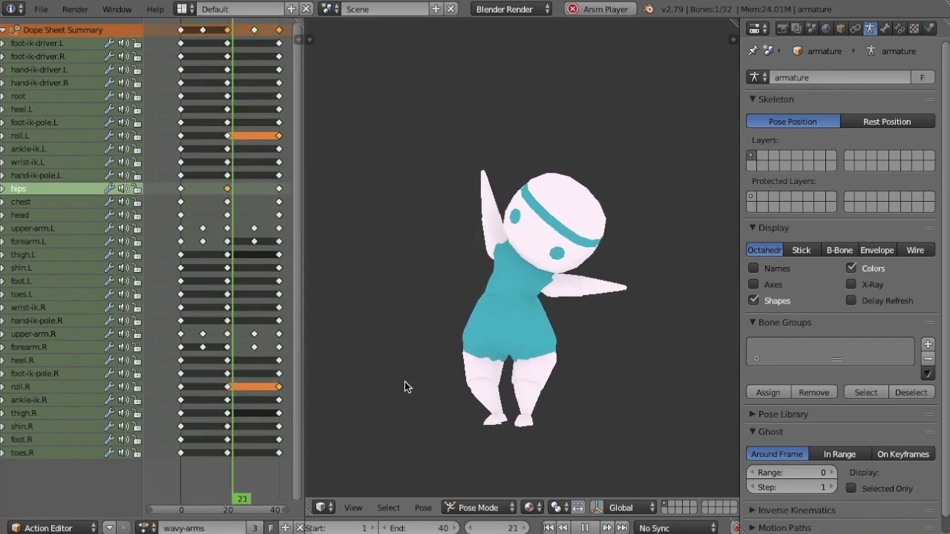
{"action": "key", "text": "Escape"}
{"action": "middle_click_drag", "start_coordinate": [398, 389], "coordinate": [433, 382]}
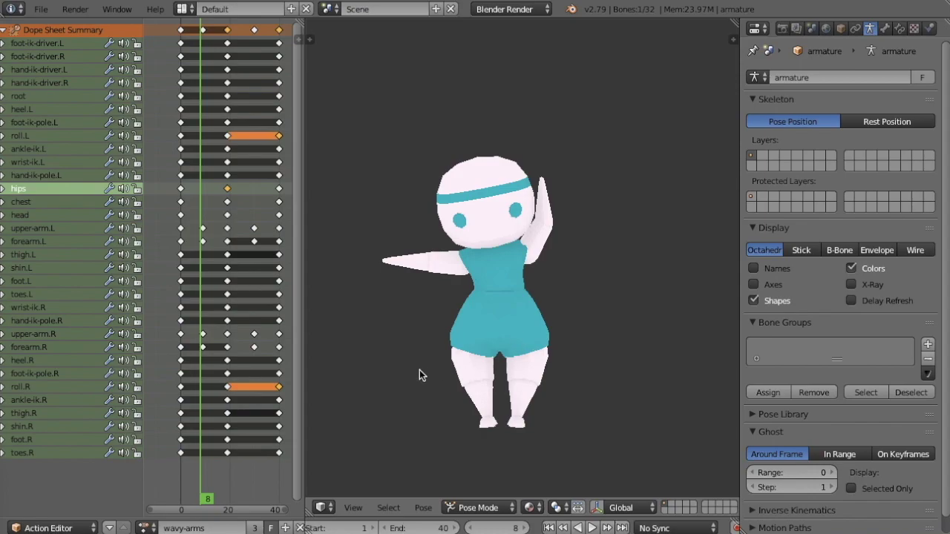
{"action": "mouse_move", "coordinate": [420, 375]}
{"action": "middle_mouse_down"}
{"action": "mouse_move", "coordinate": [624, 396]}
{"action": "mouse_move", "coordinate": [549, 369]}
{"action": "mouse_move", "coordinate": [414, 375]}
{"action": "middle_mouse_up"}
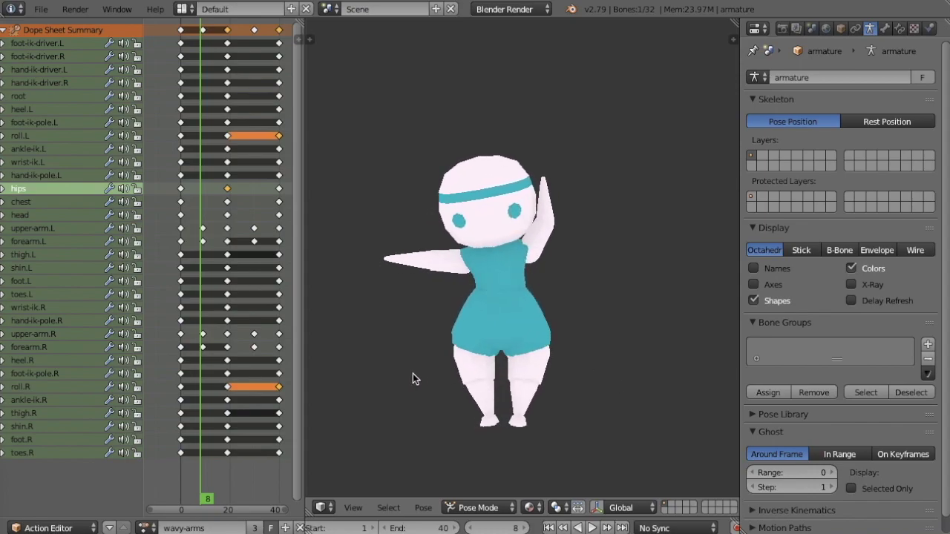